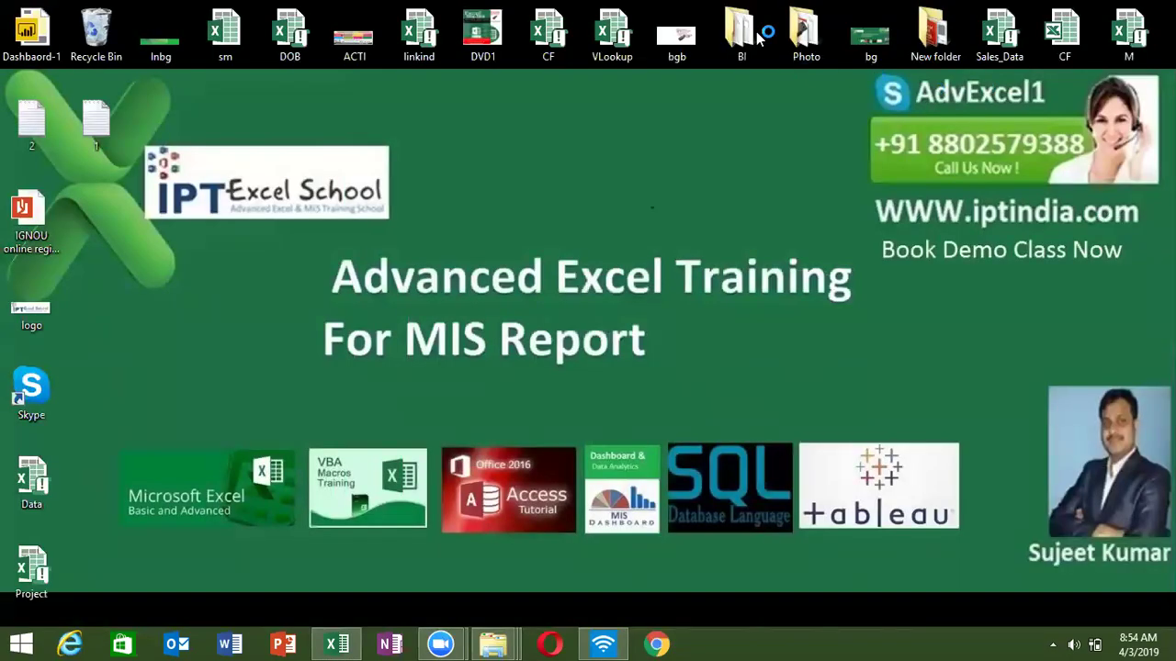
Open the recent CF workbook in Excel and switch to its Data sheet
left_click(321, 643)
left_click(126, 315)
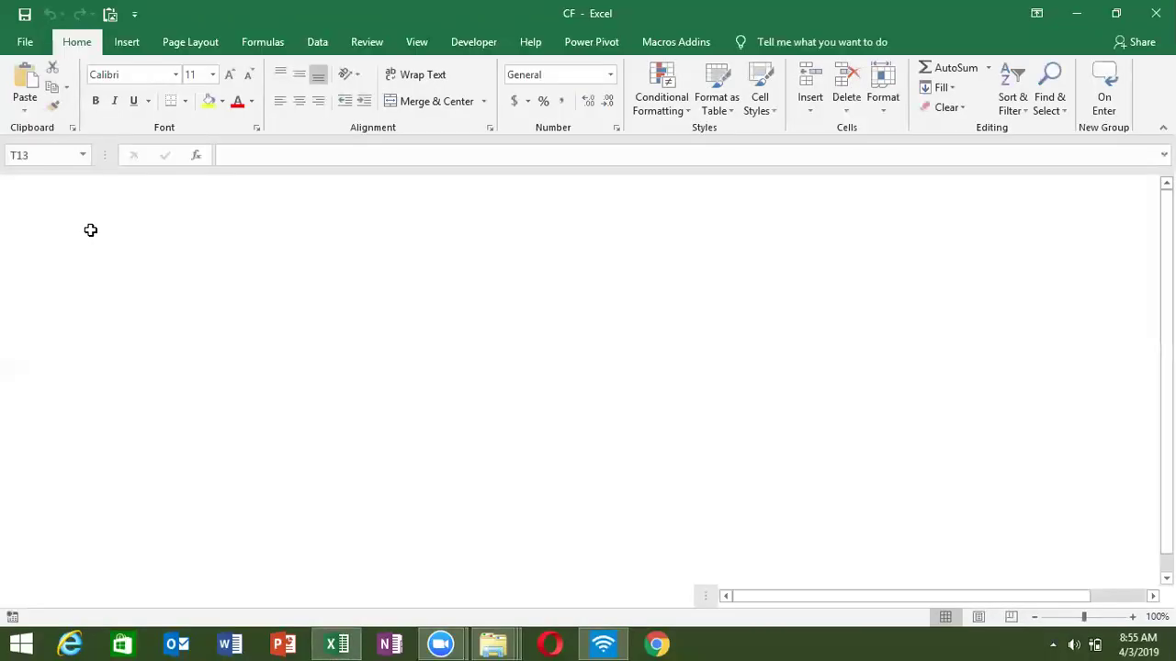
left_click(117, 601)
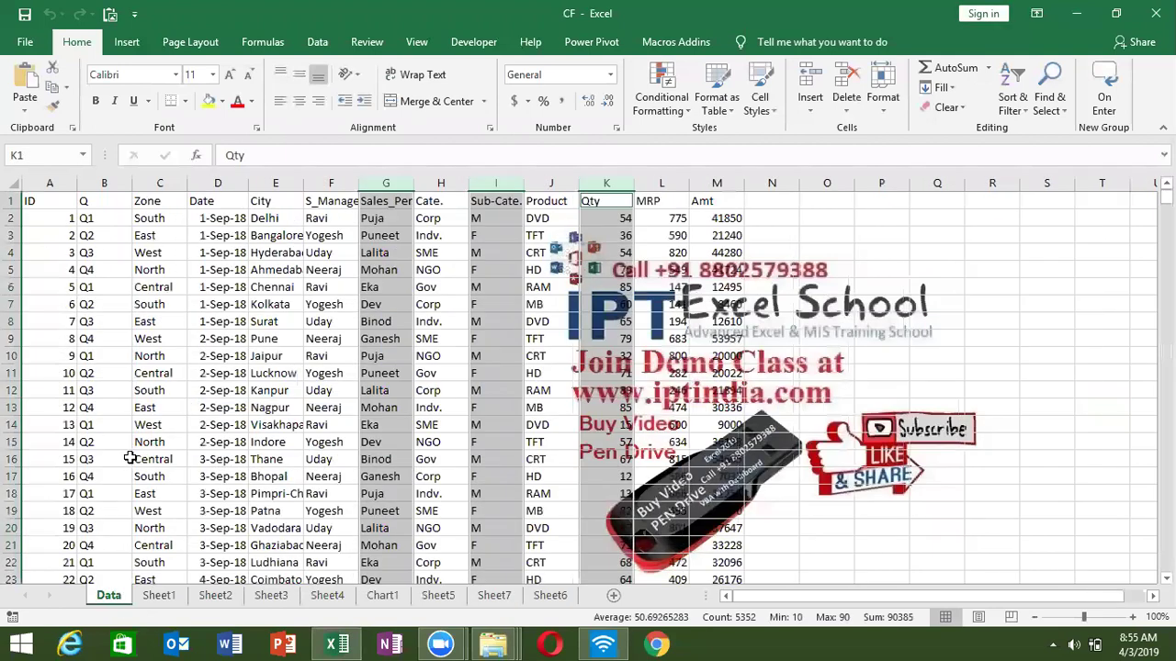
Select the whole sales table, A1:M1784, starting from cell A1
key("Left")
key("ctrl+Left")
key("ctrl+shift+Right")
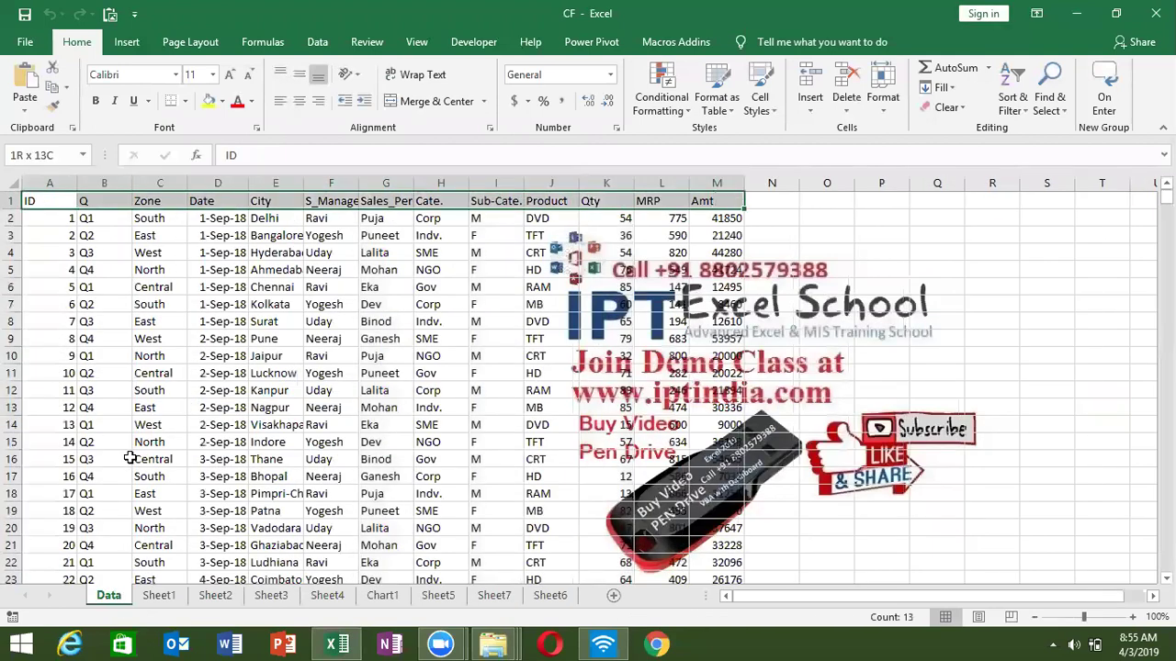
key("ctrl+shift+Down")
Create a new pivot table from the selected data on a new sheet
left_click(127, 42)
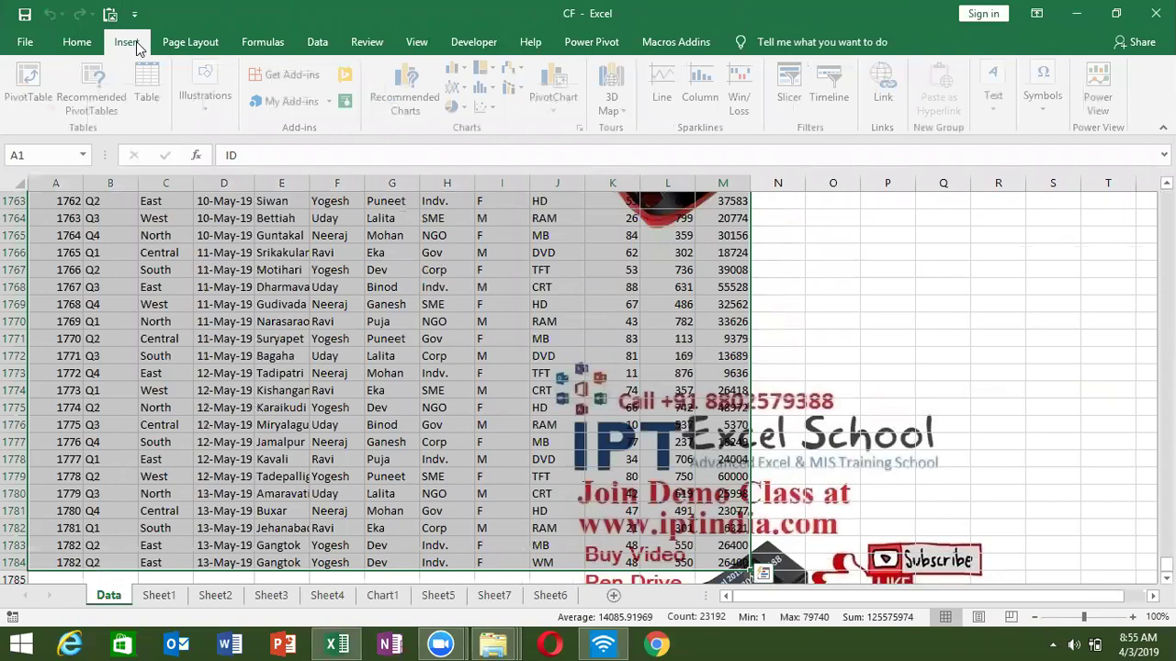
left_click(32, 82)
key("Return")
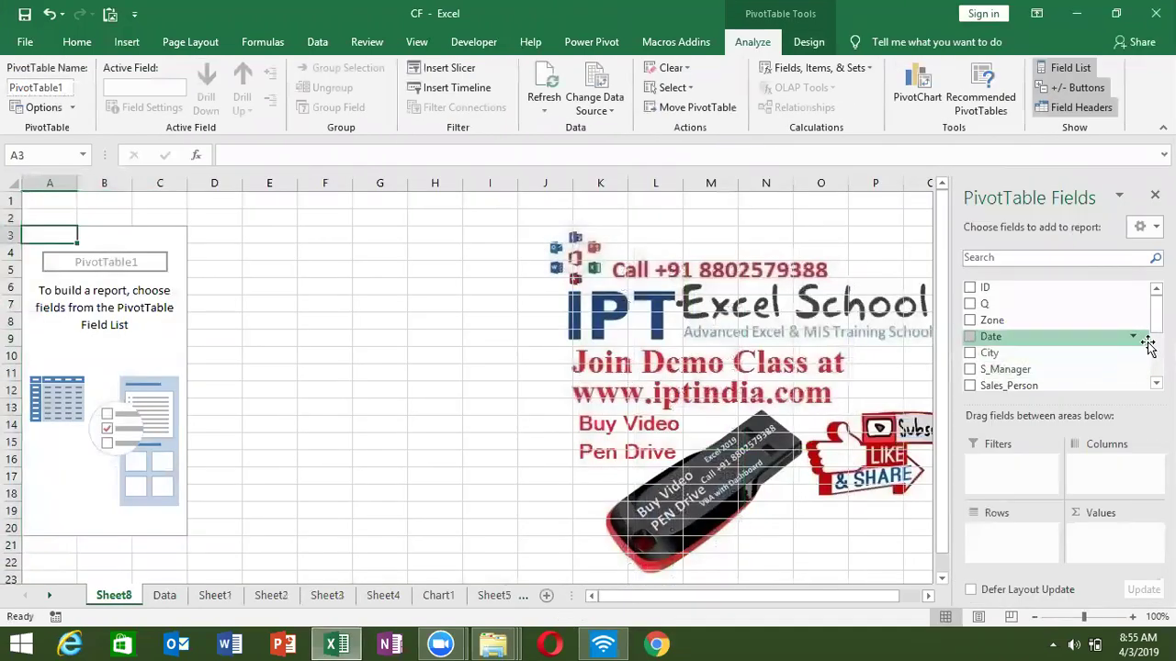
Put Sales_Person in the pivot rows and Sum of Amt in Values
mouse_move(1020, 386)
left_mouse_down()
mouse_move(1032, 395)
mouse_move(1006, 537)
left_mouse_up()
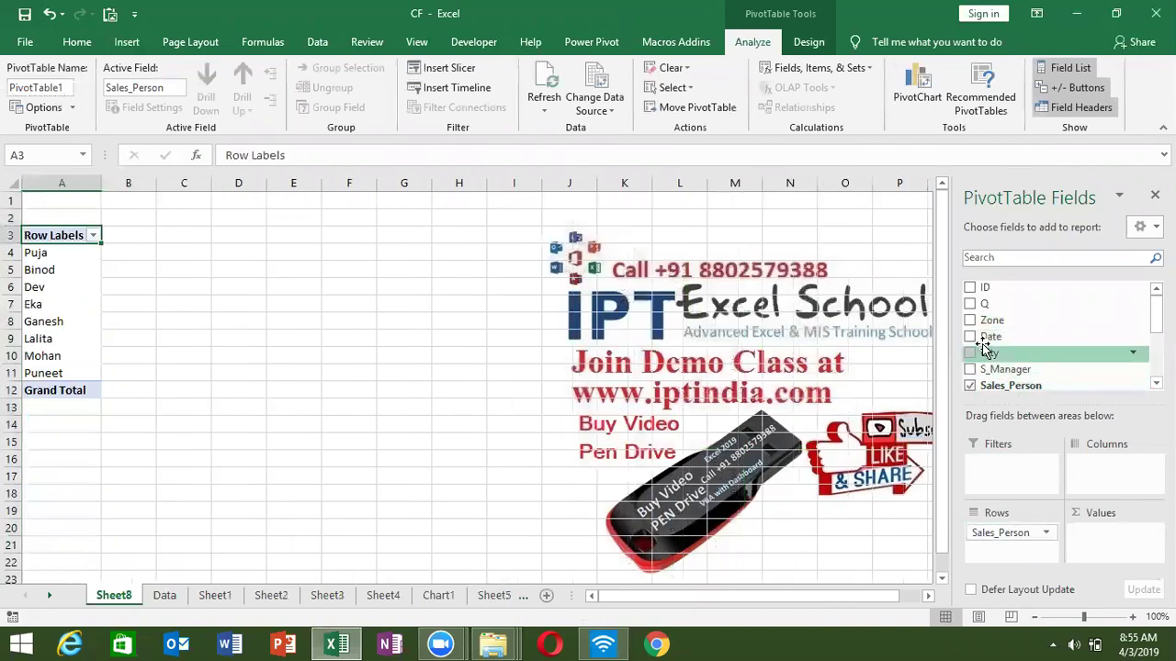
scroll(1003, 330, "down", 5)
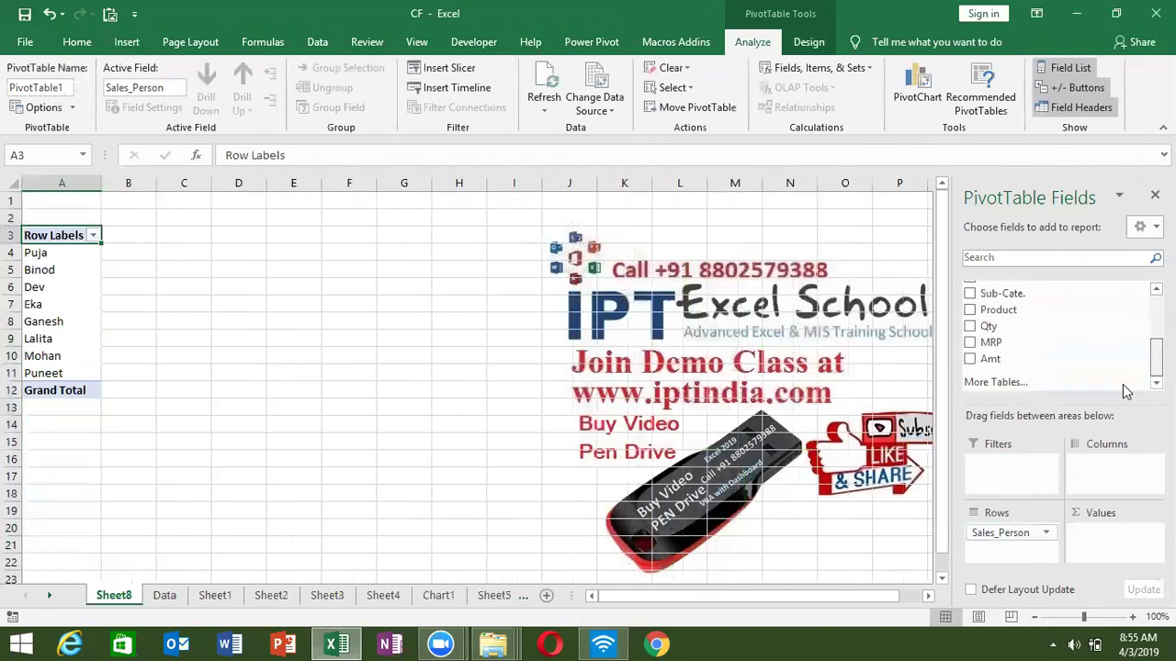
left_click_drag(1006, 359, 1116, 542)
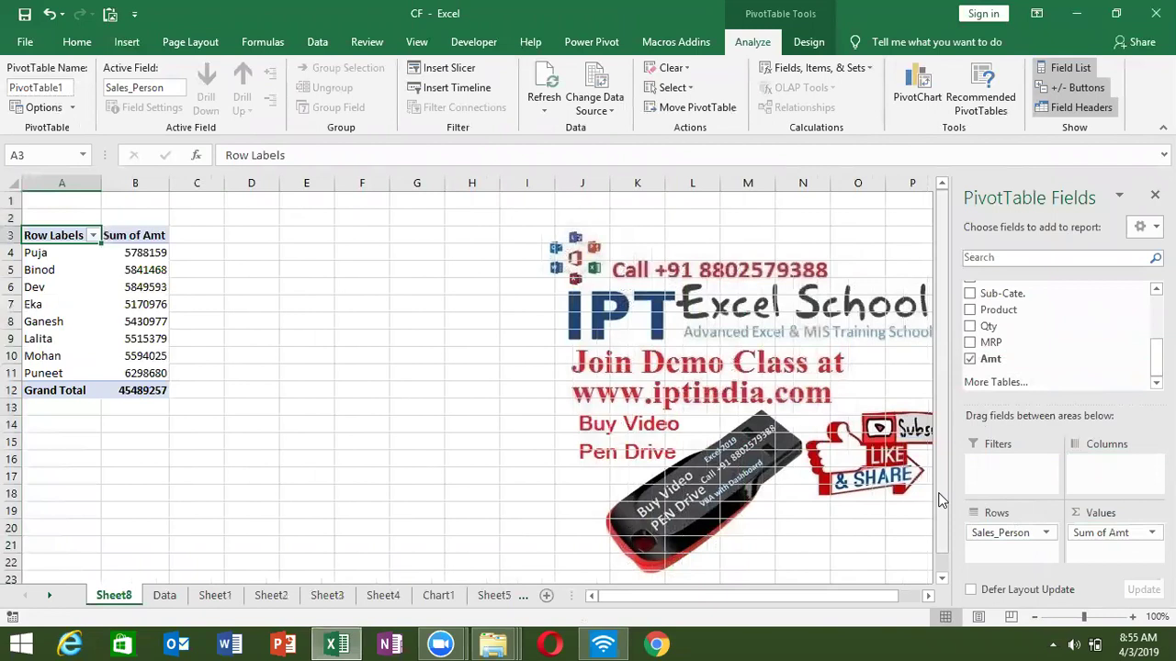
Sort the salespeople by amount, smallest to largest and then largest to smallest
right_click(140, 259)
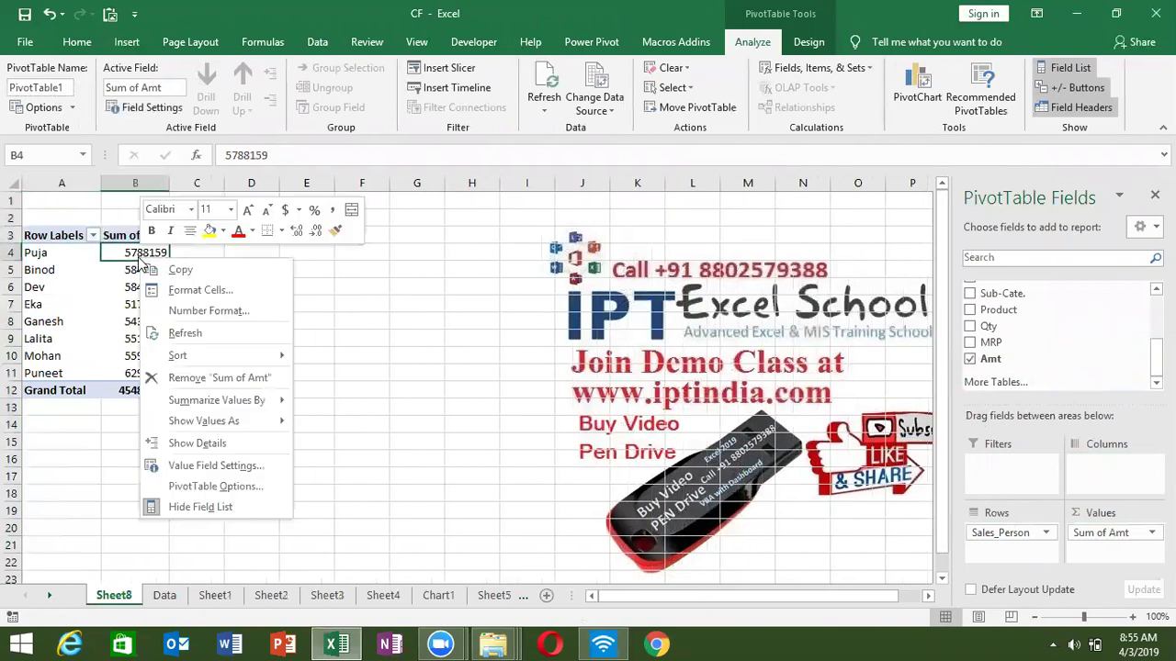
mouse_move(177, 355)
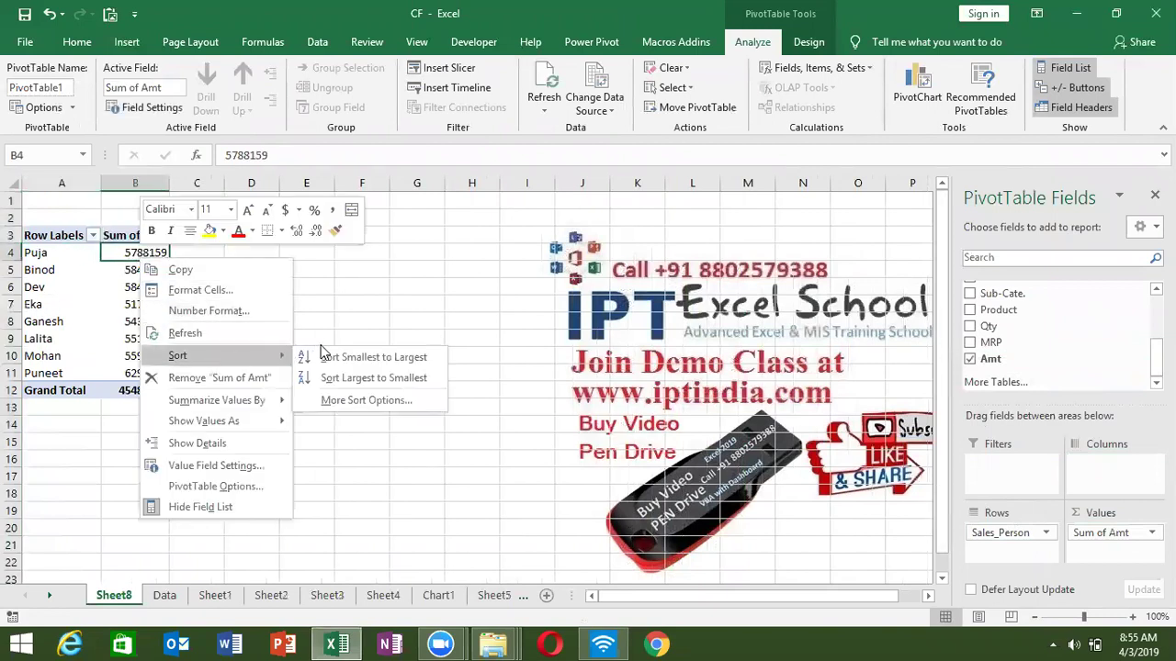
left_click(329, 365)
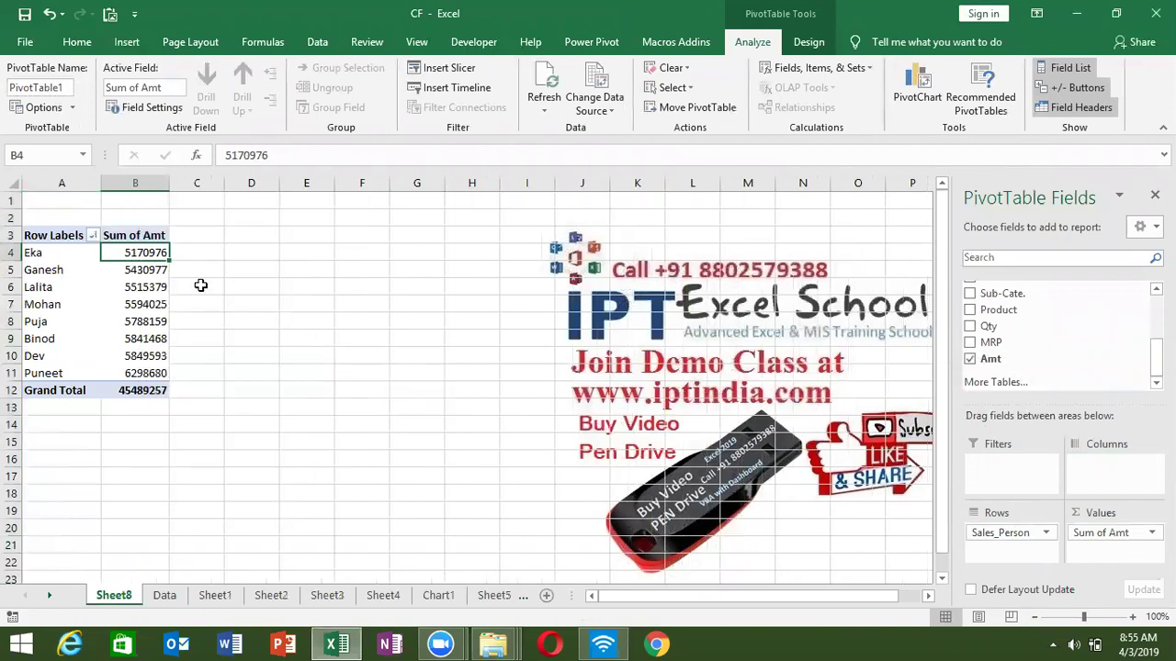
right_click(159, 256)
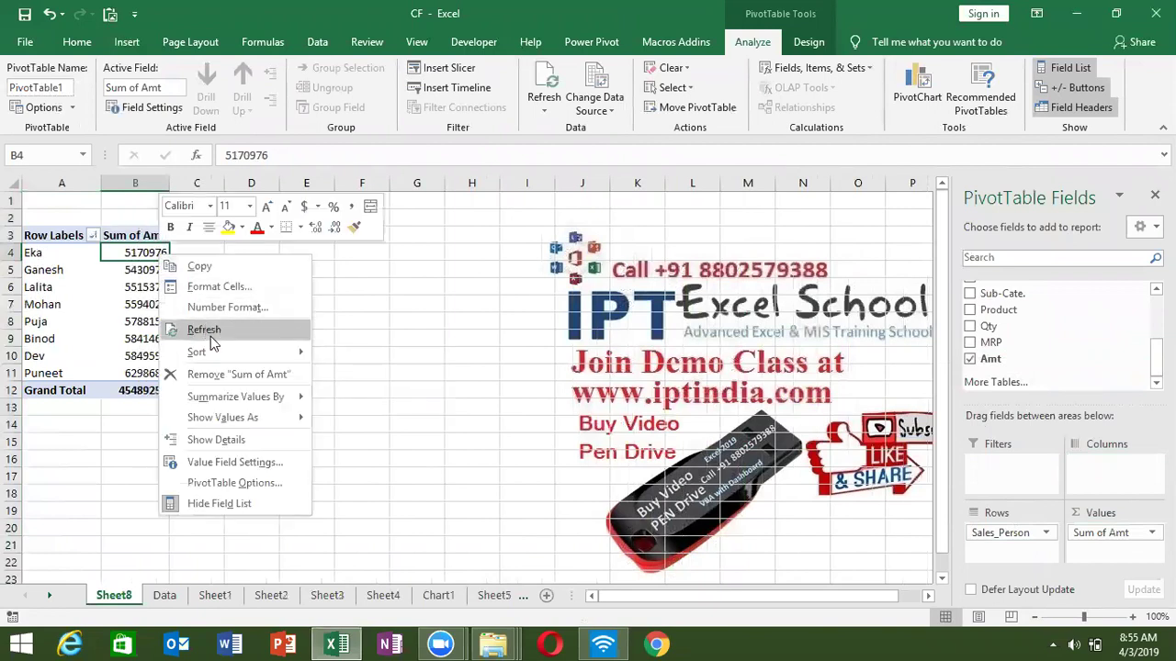
mouse_move(197, 352)
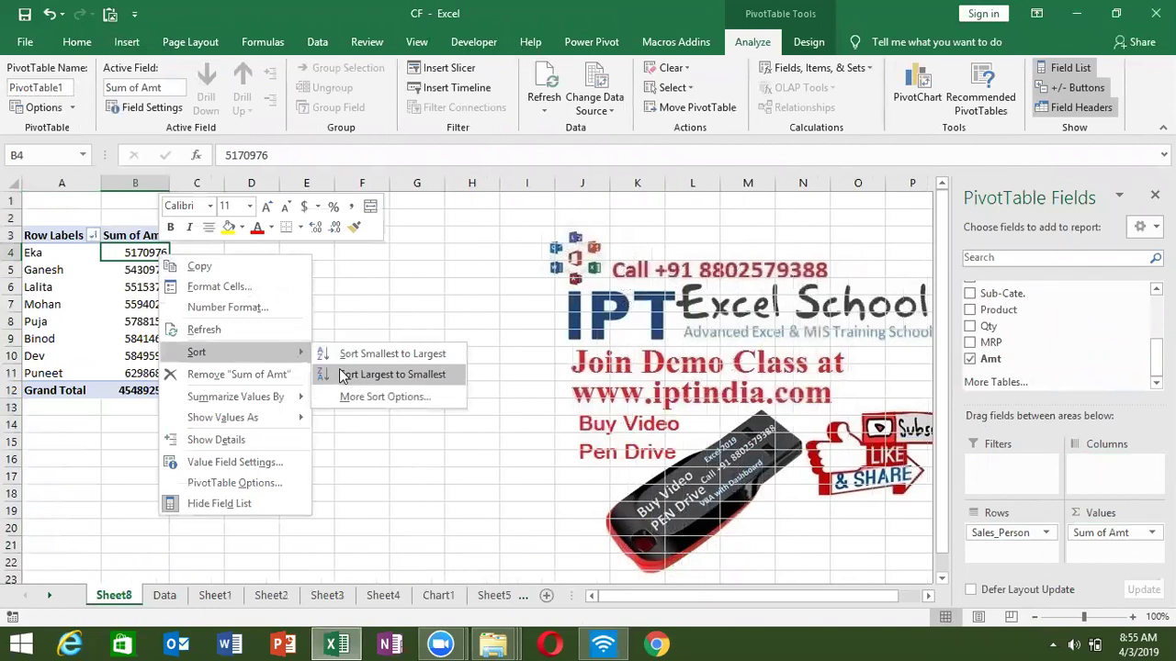
left_click(342, 376)
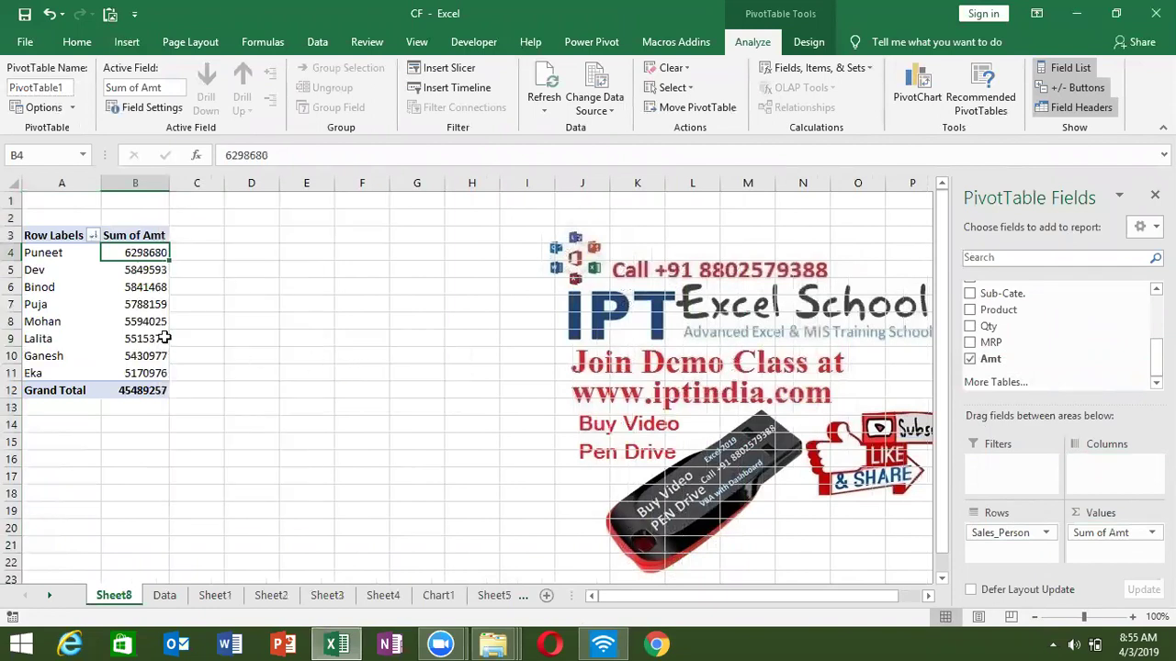
Sort the salesperson names A to Z, then Z to A
left_click(41, 268)
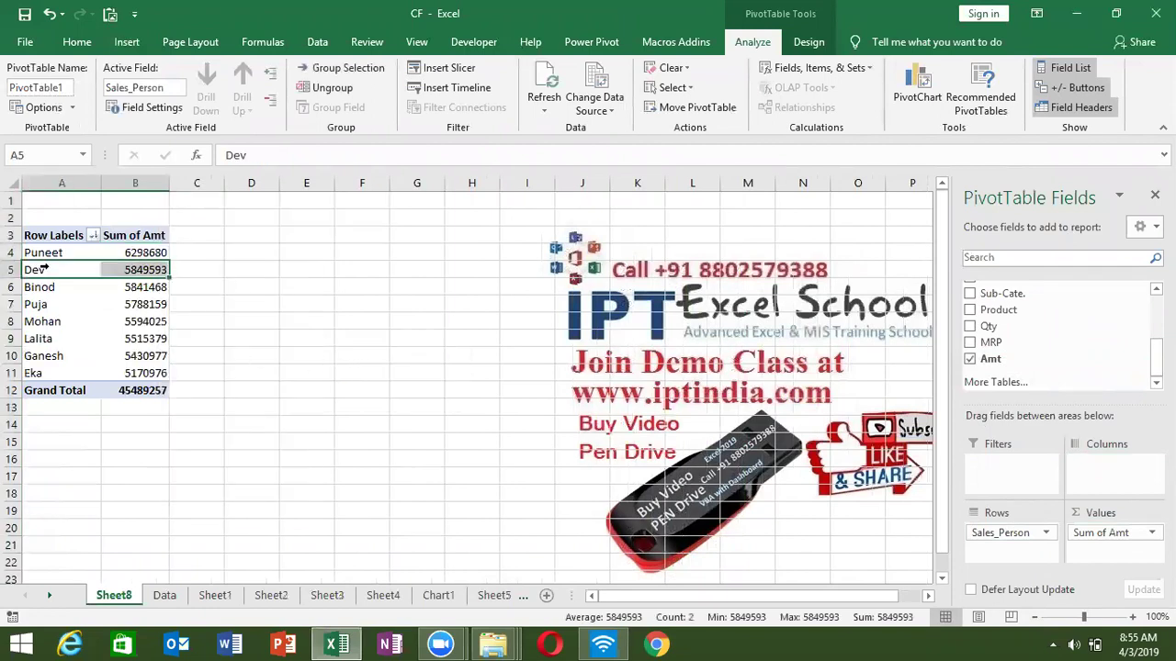
right_click(71, 272)
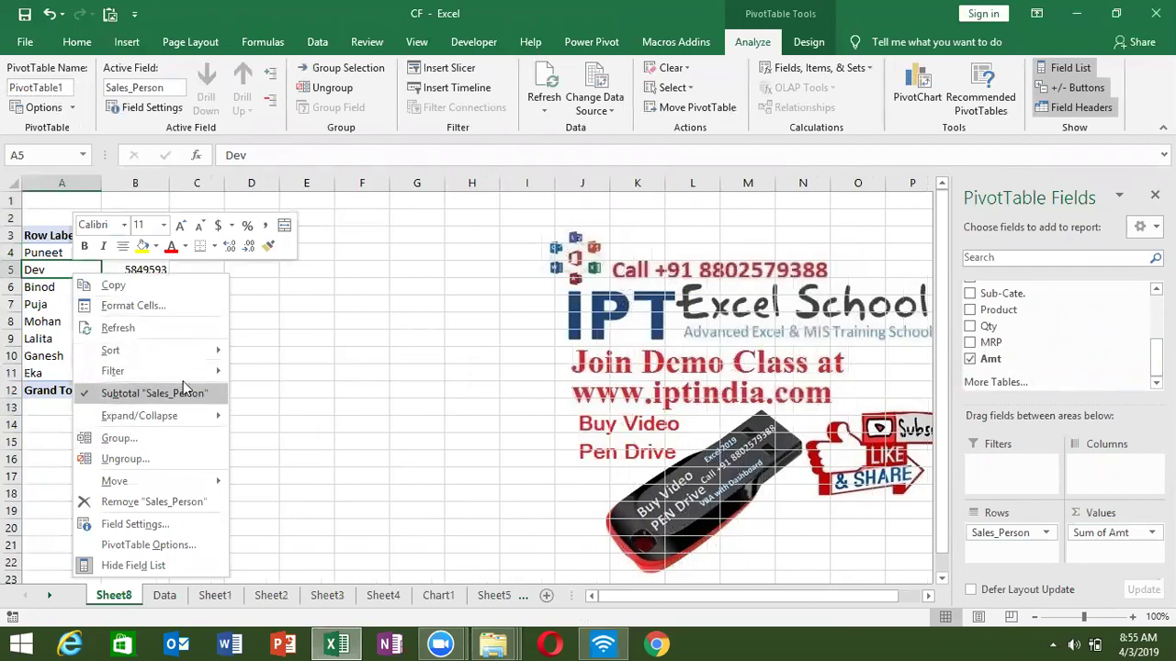
mouse_move(111, 350)
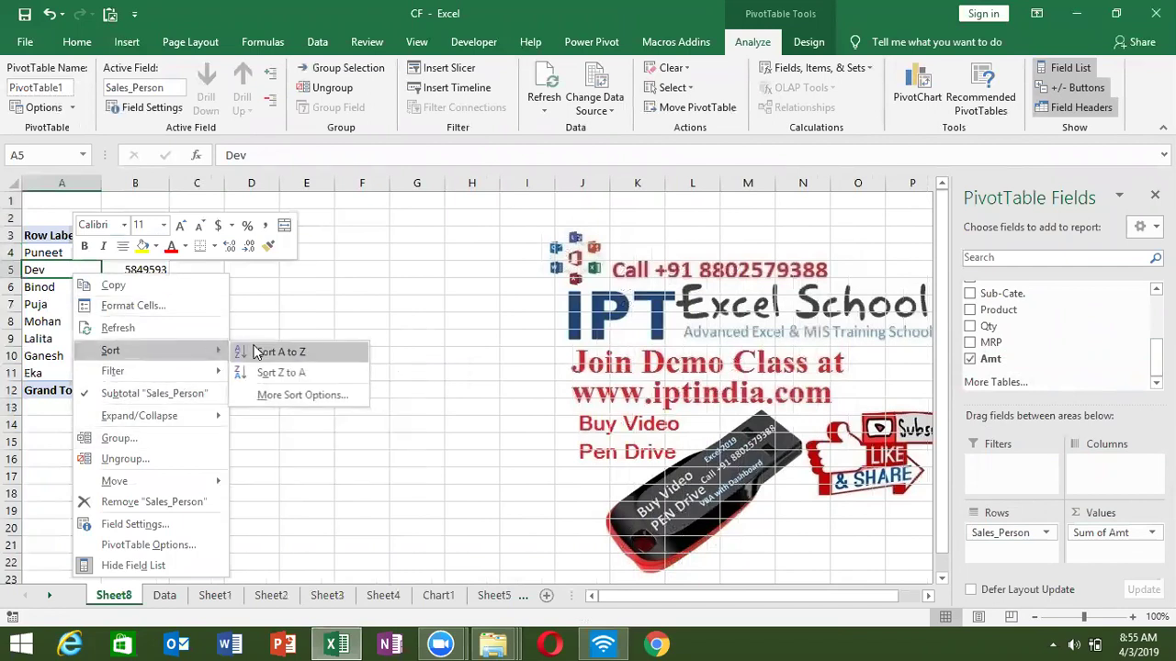
left_click(255, 352)
right_click(46, 270)
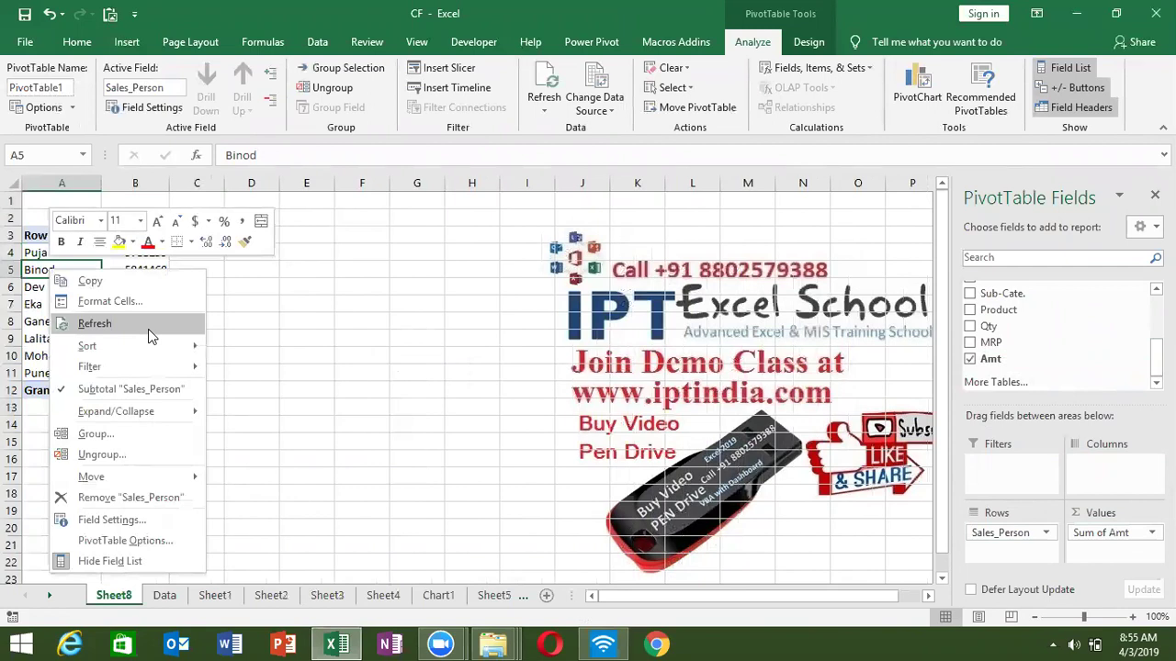
left_click(250, 366)
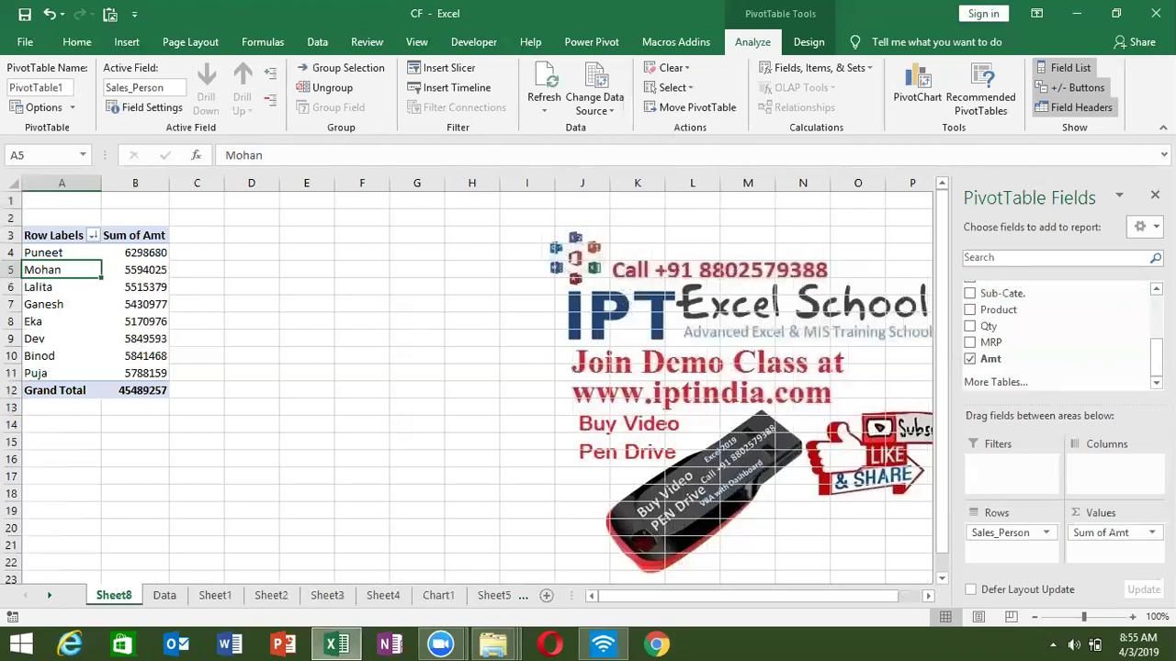
Nest Cate. under Sales_Person and sort categories by amount, smallest first
scroll(1157, 349, "up", 1)
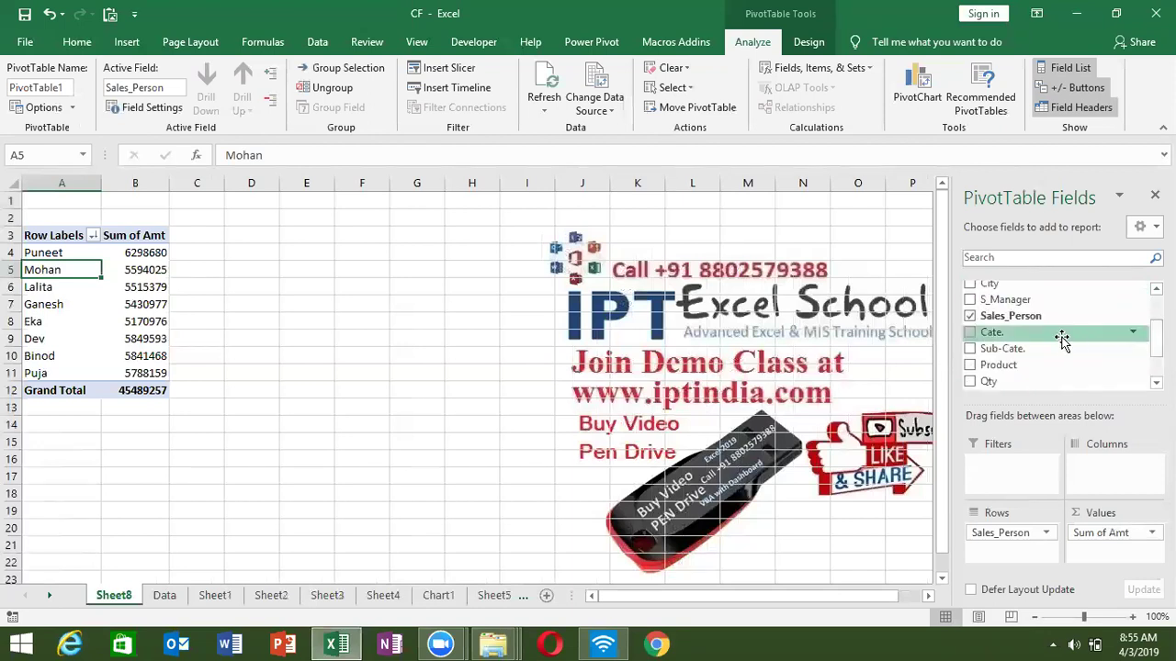
mouse_move(1054, 337)
left_mouse_down()
mouse_move(1031, 569)
mouse_move(1014, 549)
left_mouse_up()
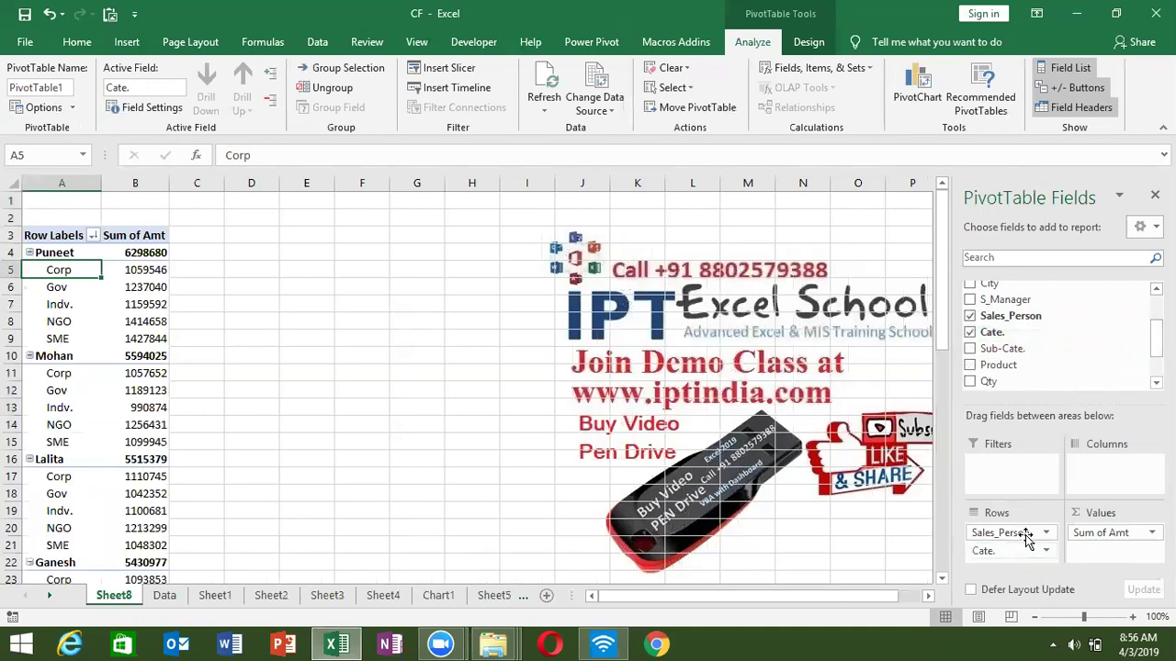
left_click(316, 241)
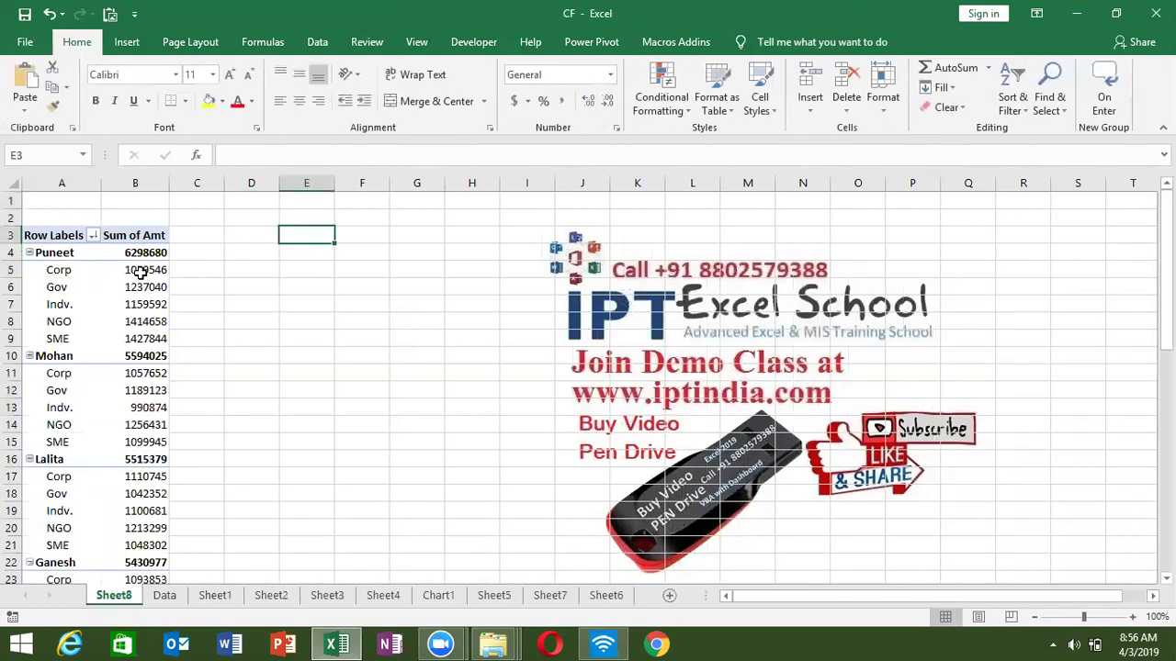
right_click(139, 276)
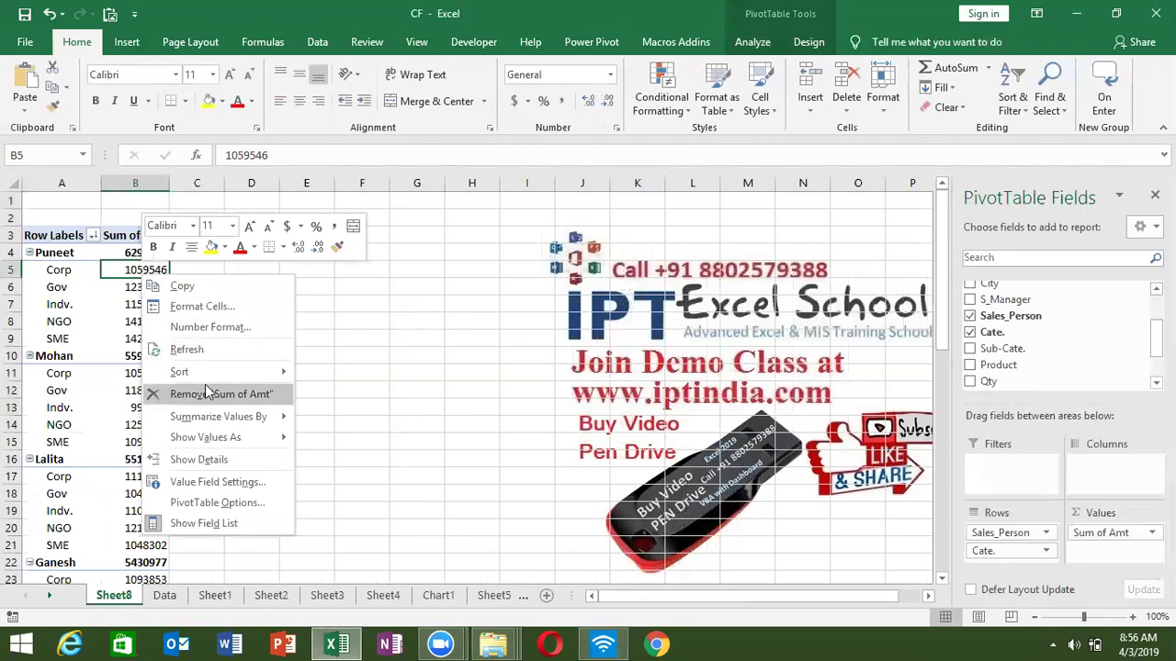
mouse_move(180, 372)
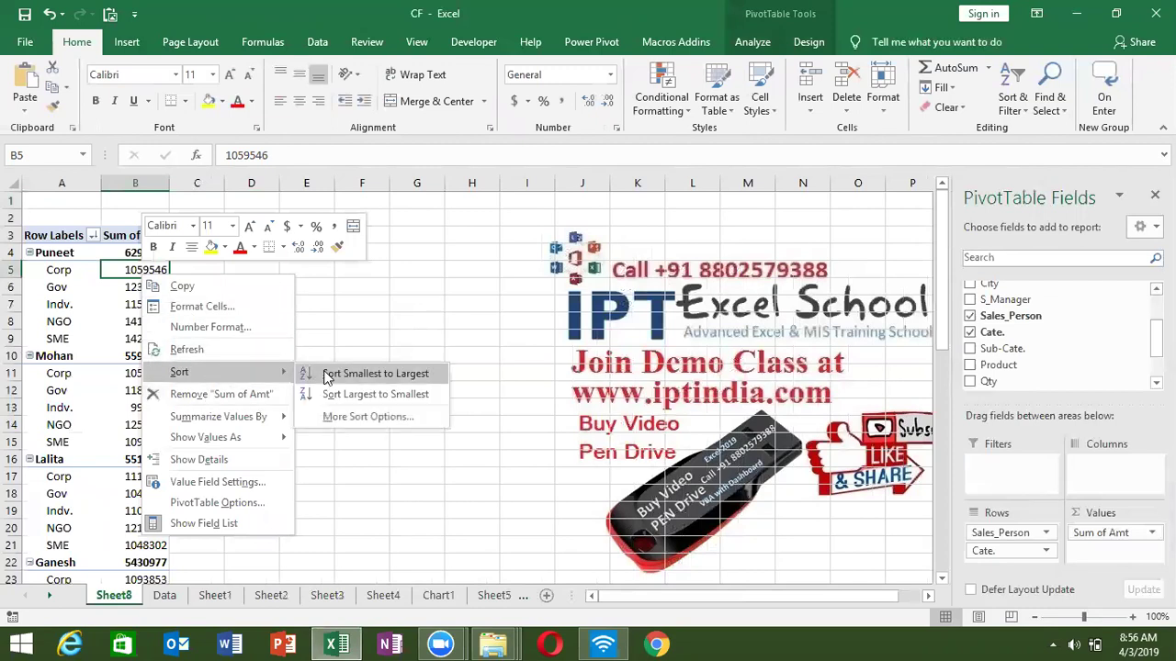
left_click(327, 377)
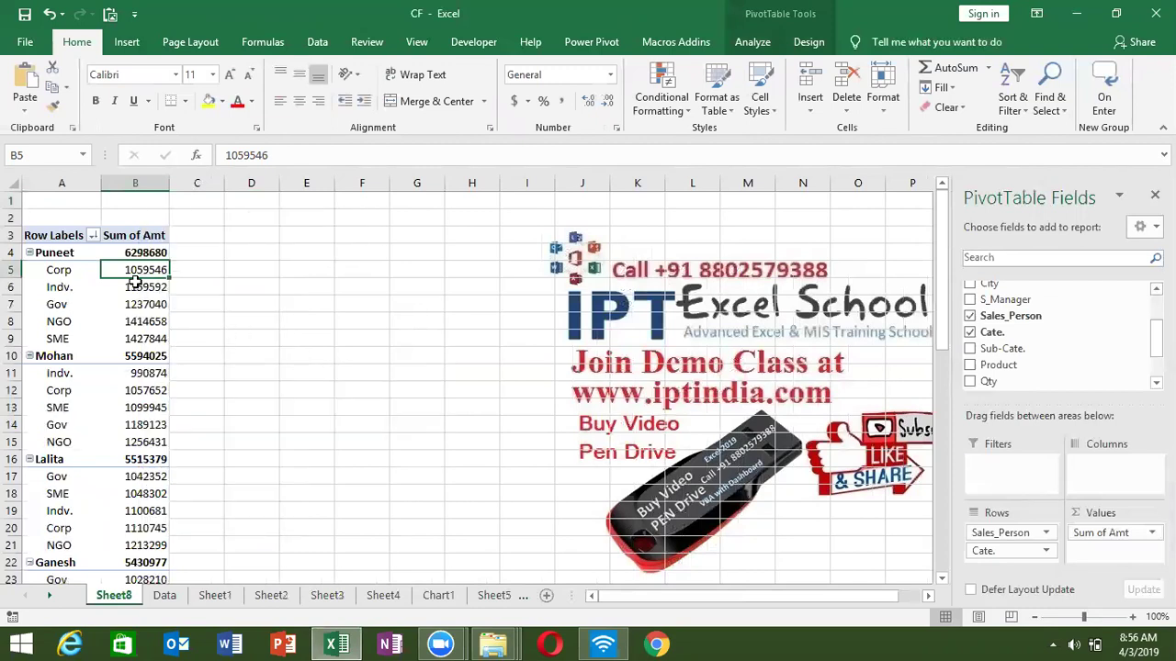
Scroll through the Corp, Gov, Indv., NGO and SME subrows to review the sorted amounts
left_click(54, 269)
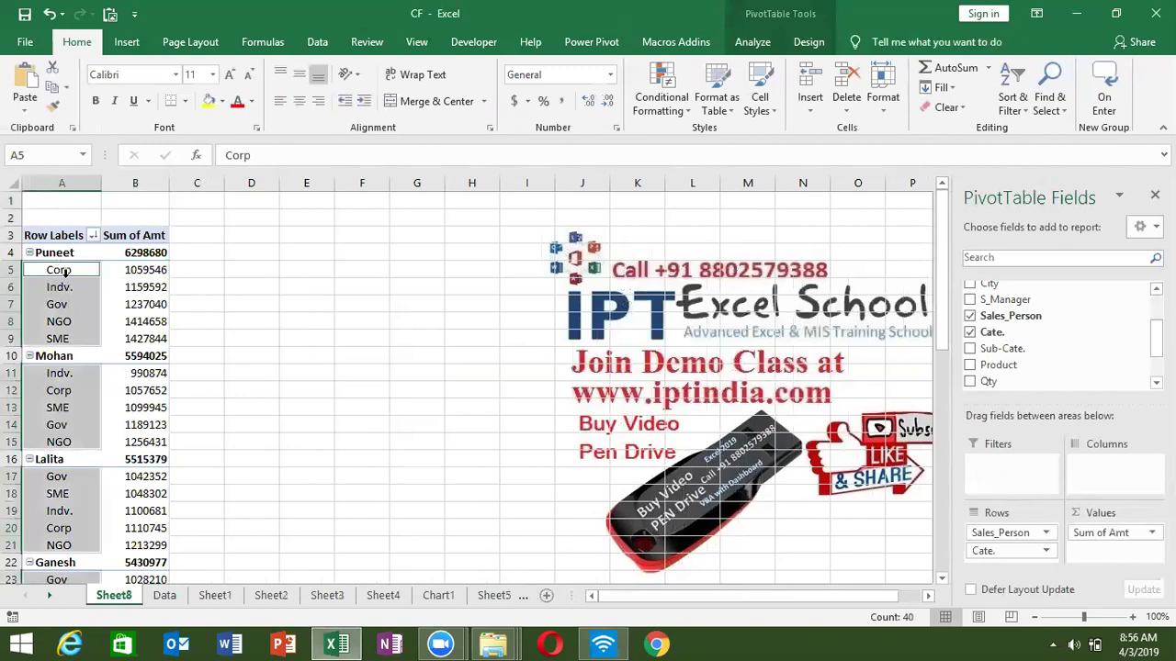
scroll(91, 444, "down", 6)
scroll(91, 444, "down", 3)
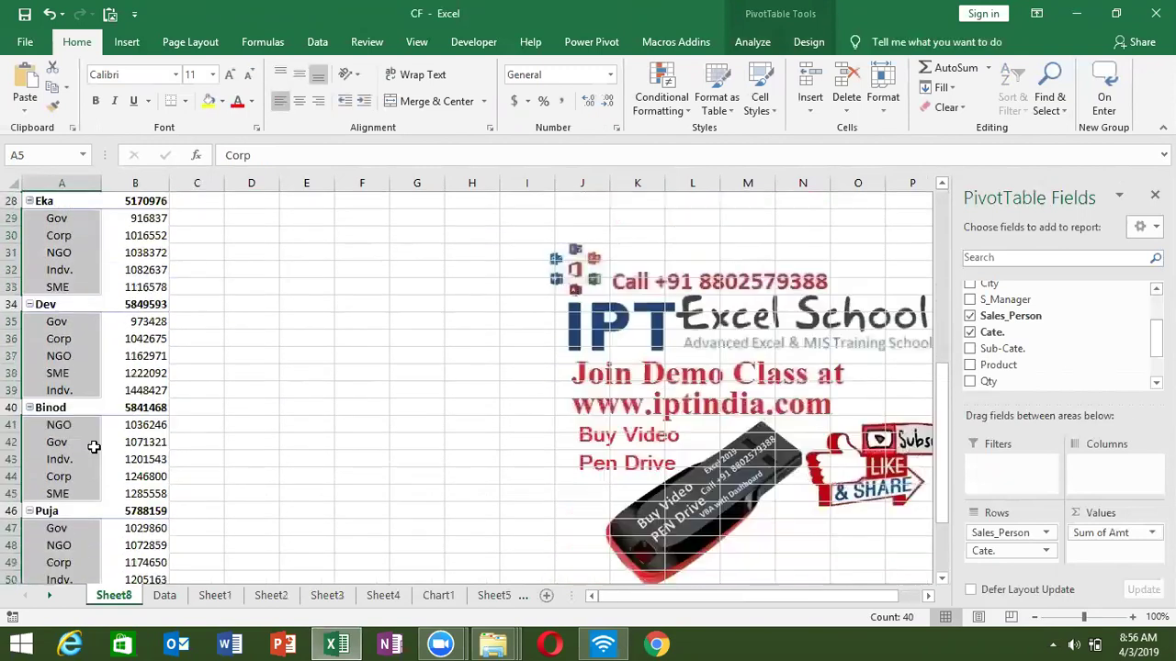
scroll(91, 445, "down", 2)
scroll(94, 424, "up", 6)
scroll(109, 413, "up", 5)
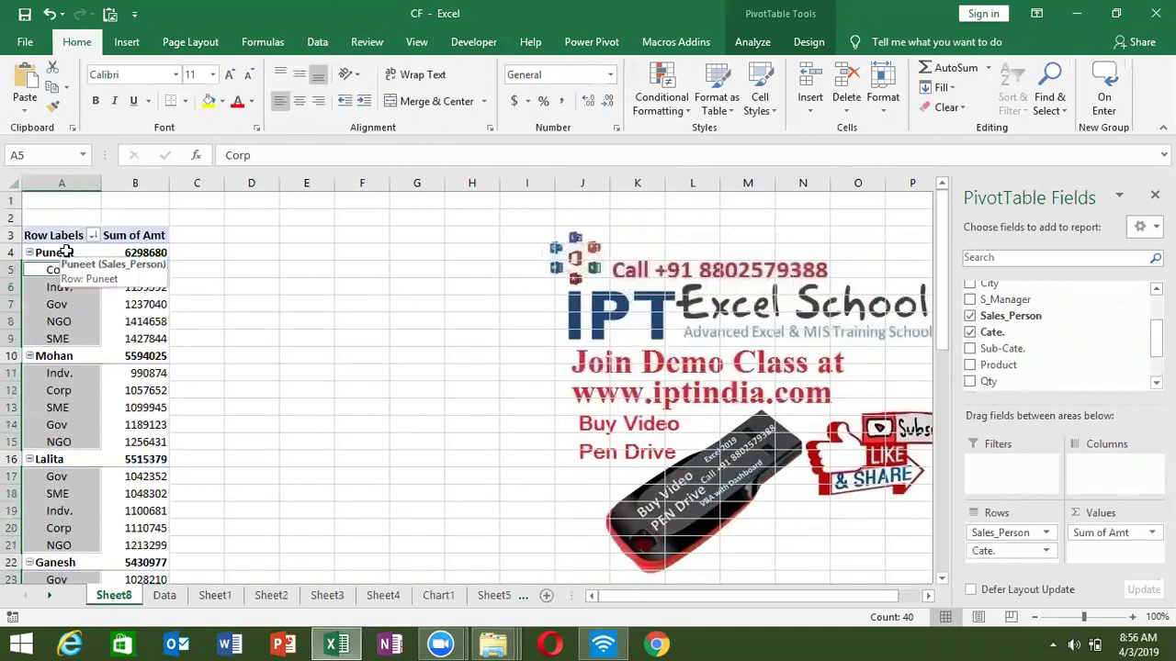
right_click(143, 255)
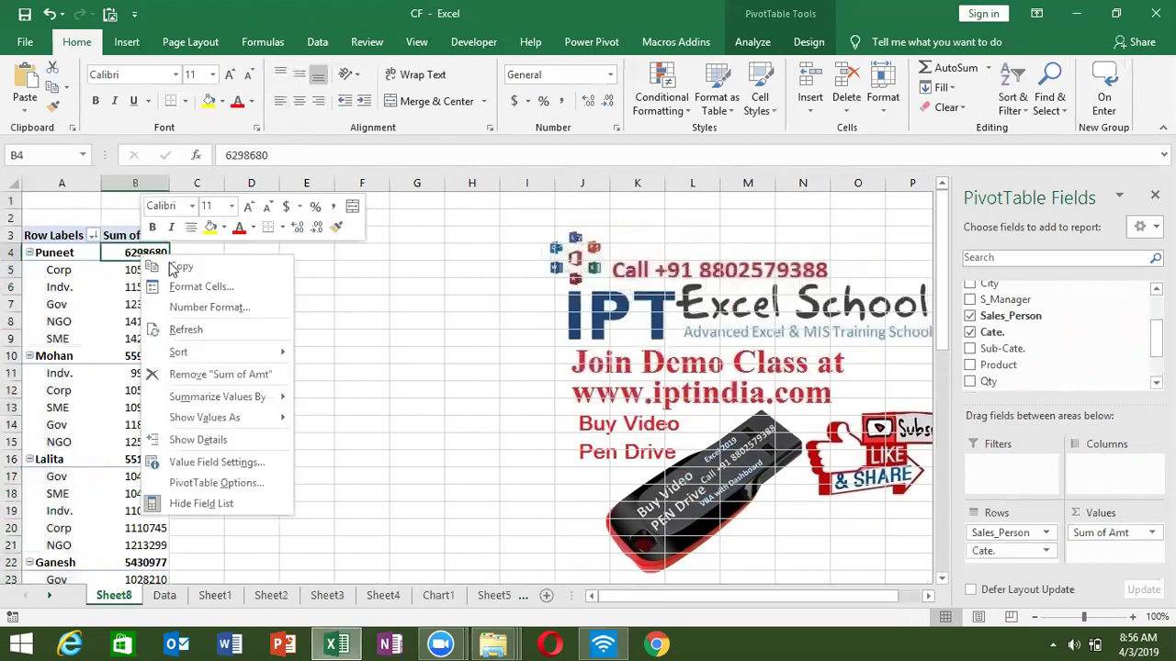
mouse_move(178, 353)
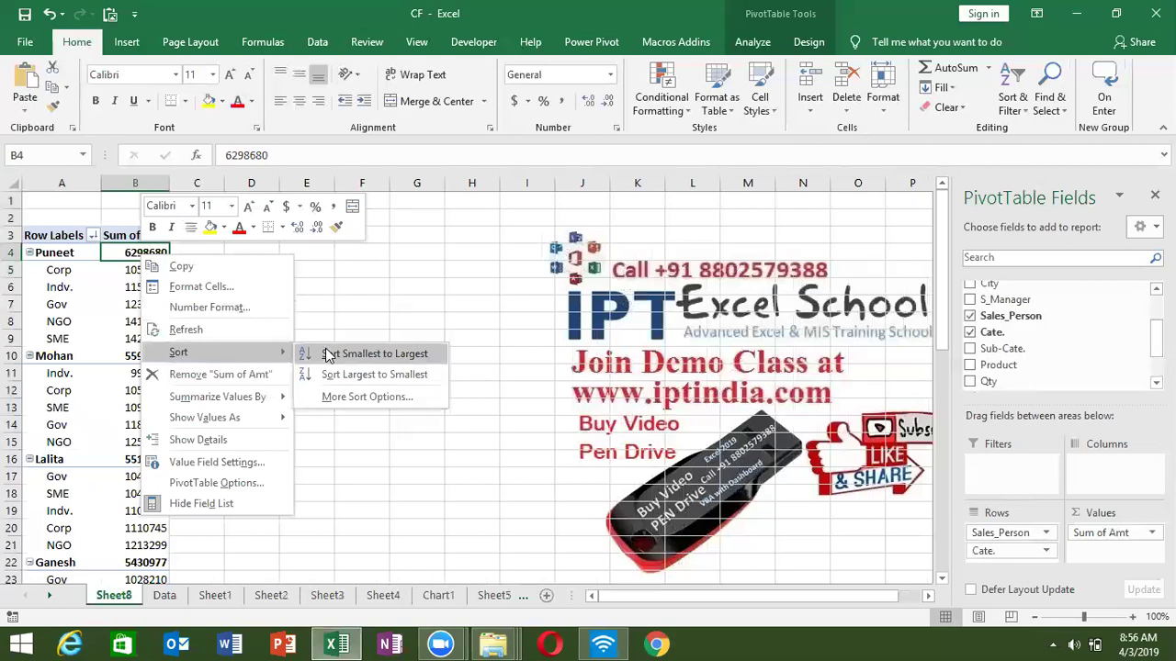
key("Escape")
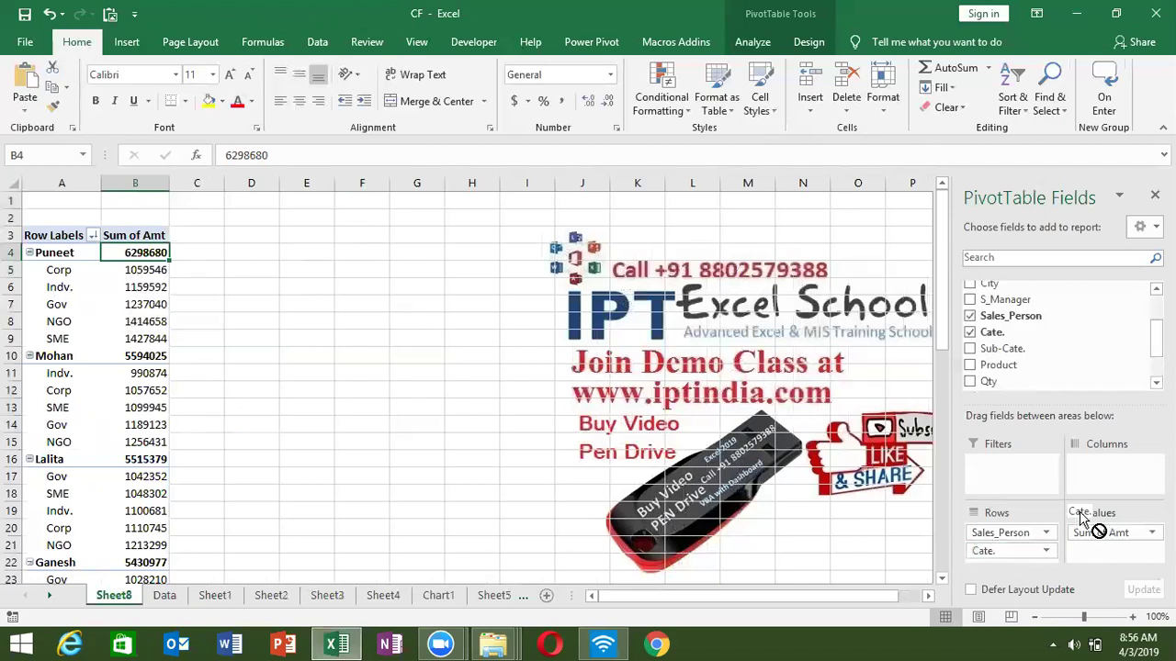
Move Cate. into the pivot columns and sort the category headings A to Z
left_click_drag(1001, 550, 1089, 464)
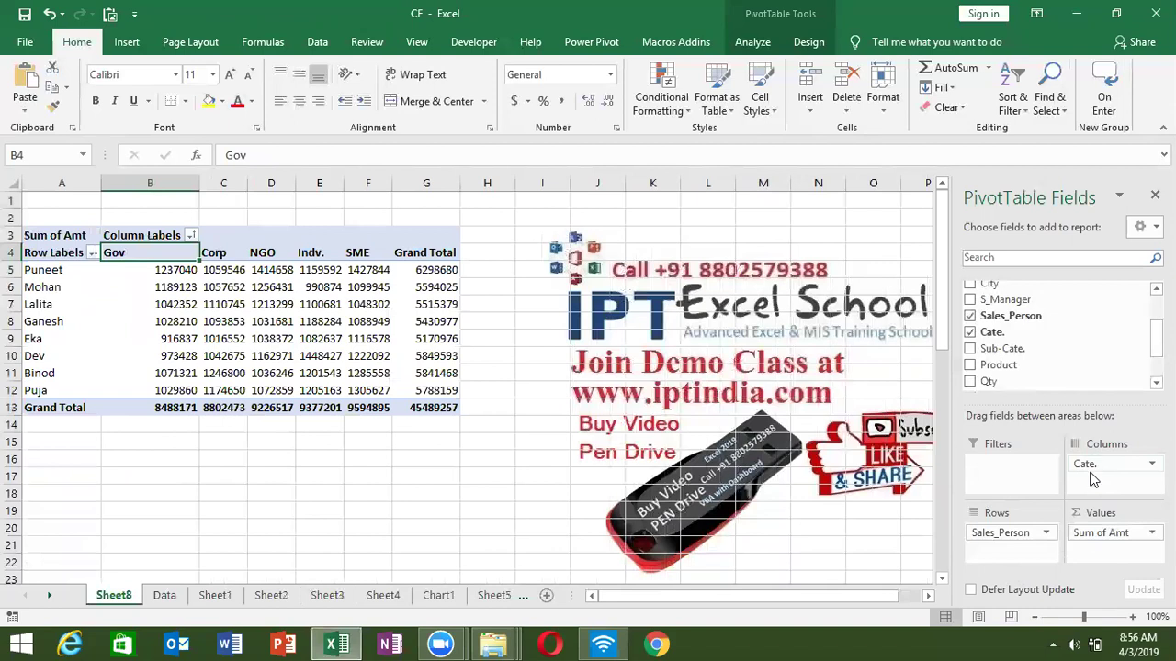
left_click(258, 253)
right_click(257, 255)
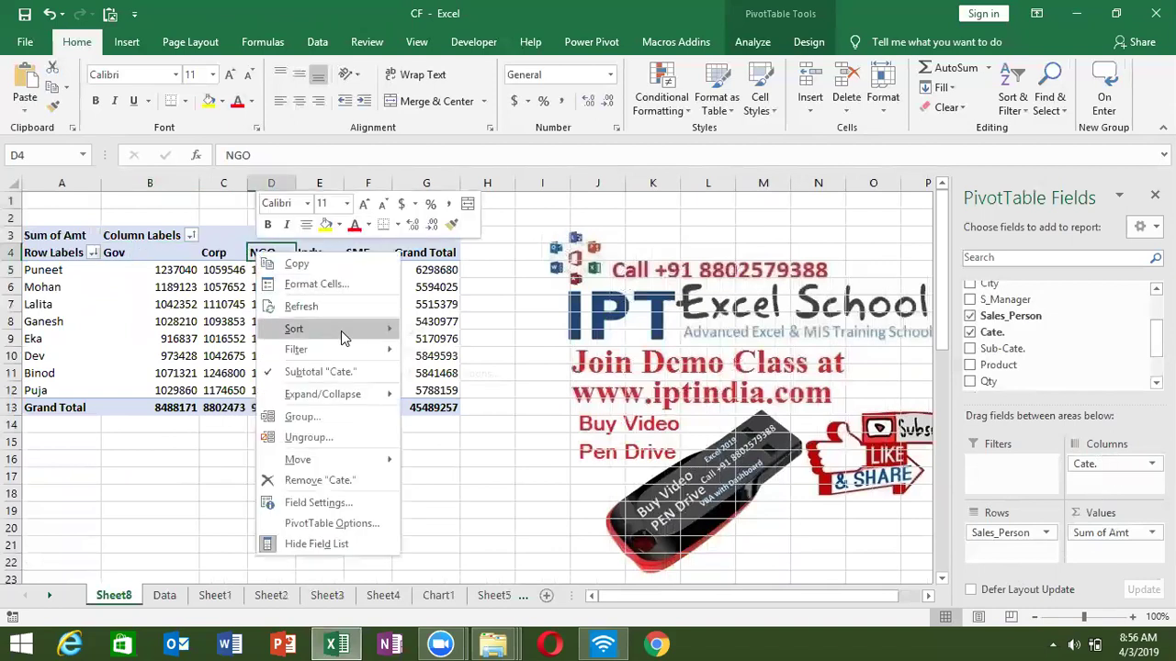
left_click(429, 329)
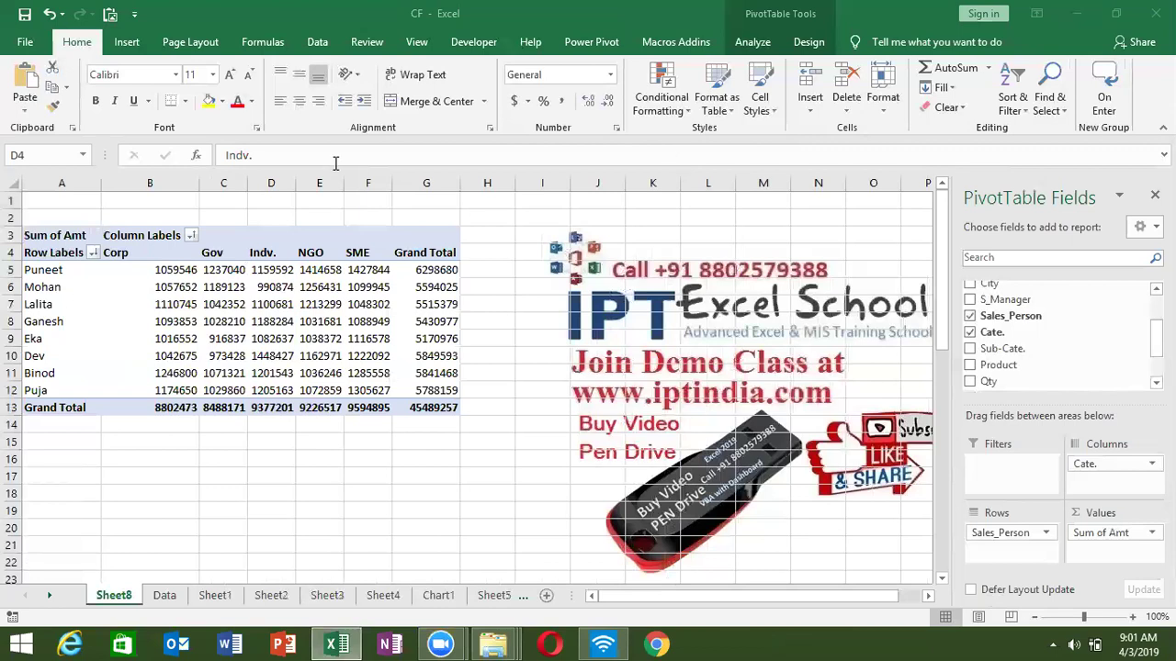
left_click(213, 286)
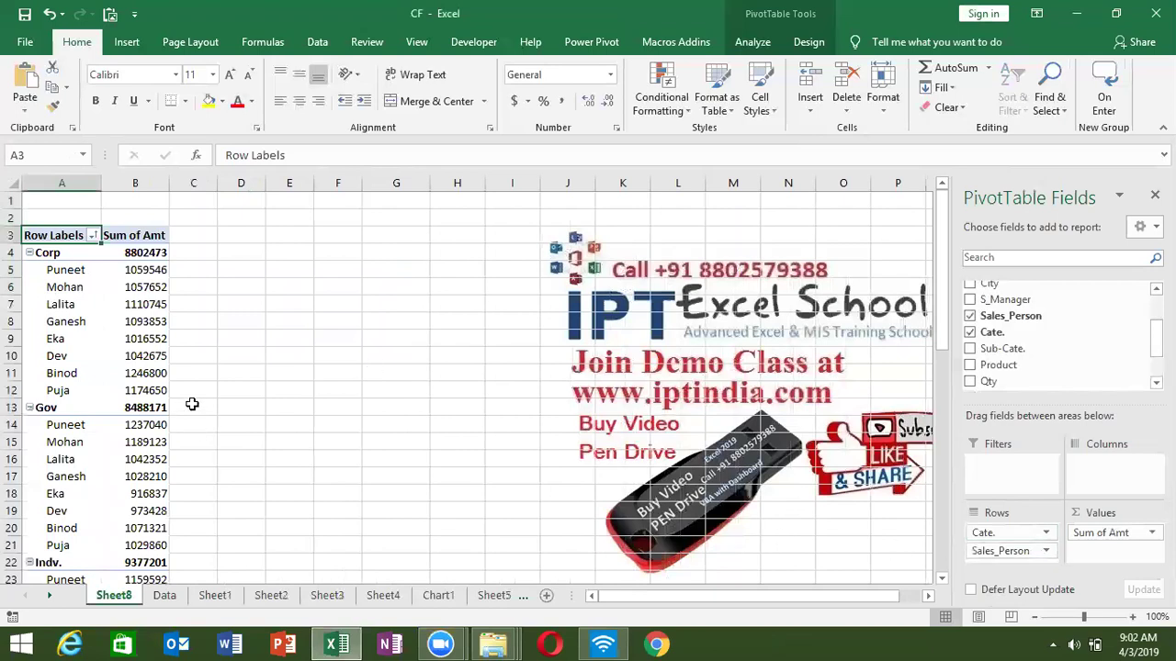
Remove Sales_Person from the rows, leaving the five category totals summing to 45489257
left_click_drag(138, 288, 136, 397)
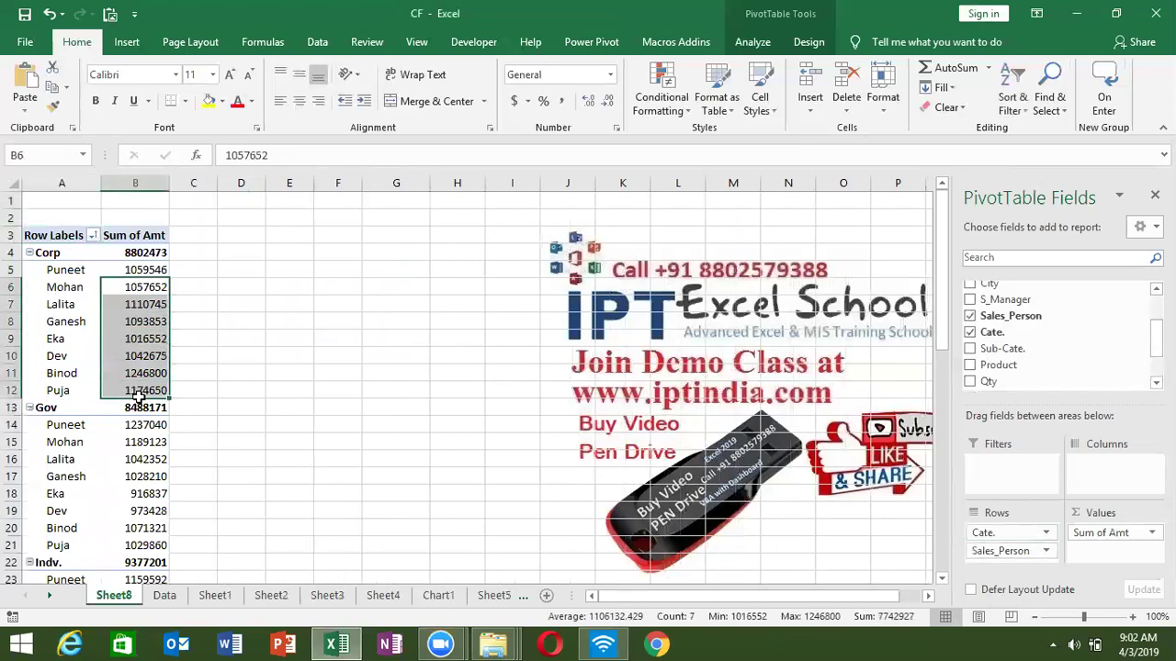
left_click(160, 256)
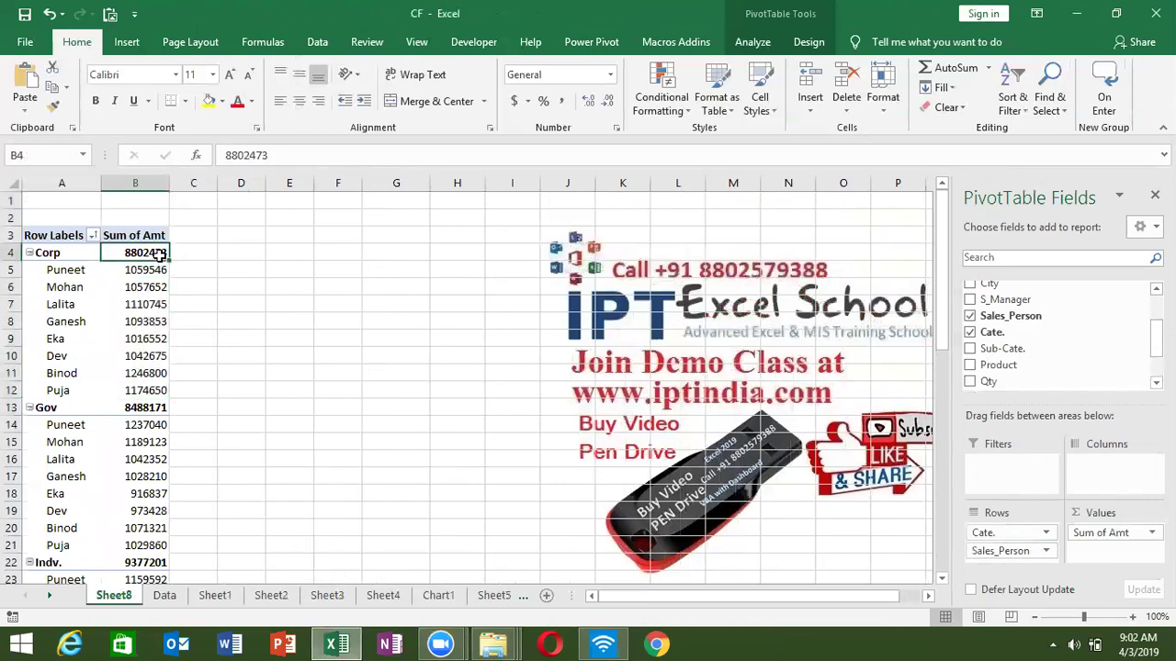
mouse_move(145, 287)
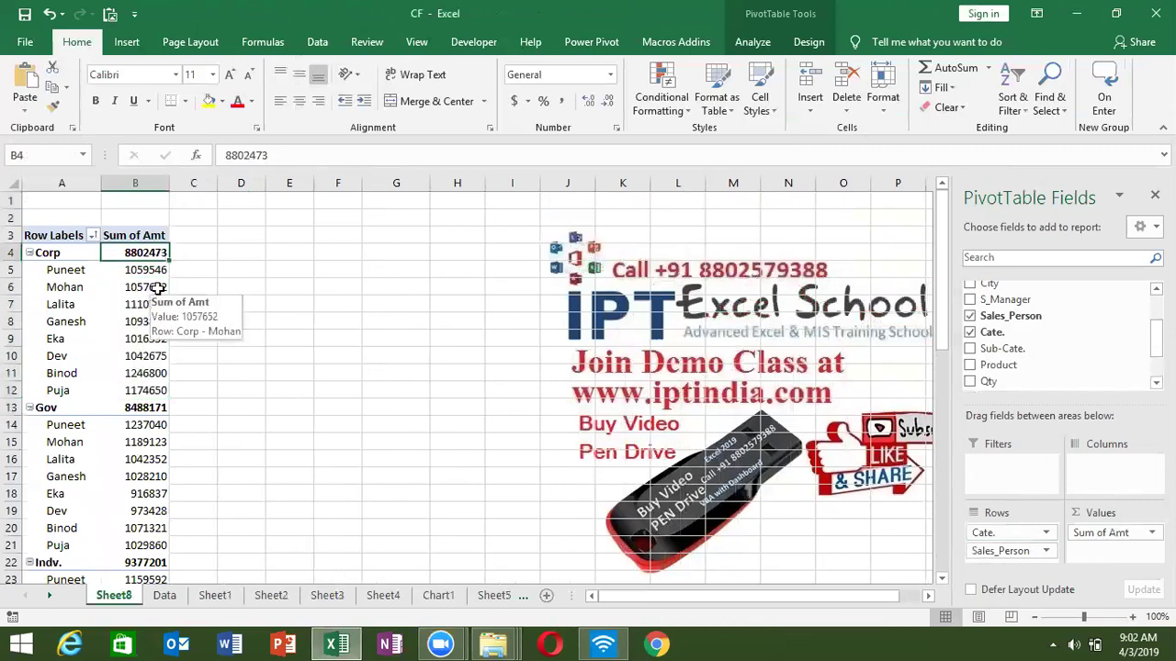
left_click_drag(1008, 554, 896, 611)
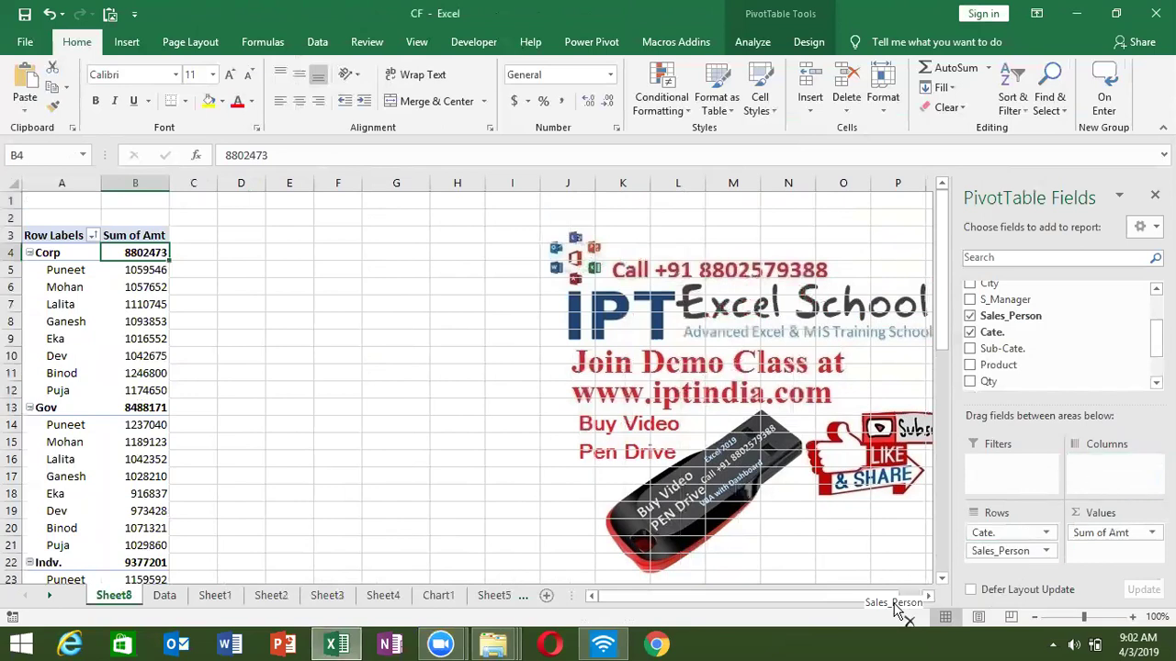
left_click_drag(895, 611, 998, 552)
mouse_move(1032, 551)
left_mouse_down()
mouse_move(1022, 422)
mouse_move(1079, 347)
left_mouse_up()
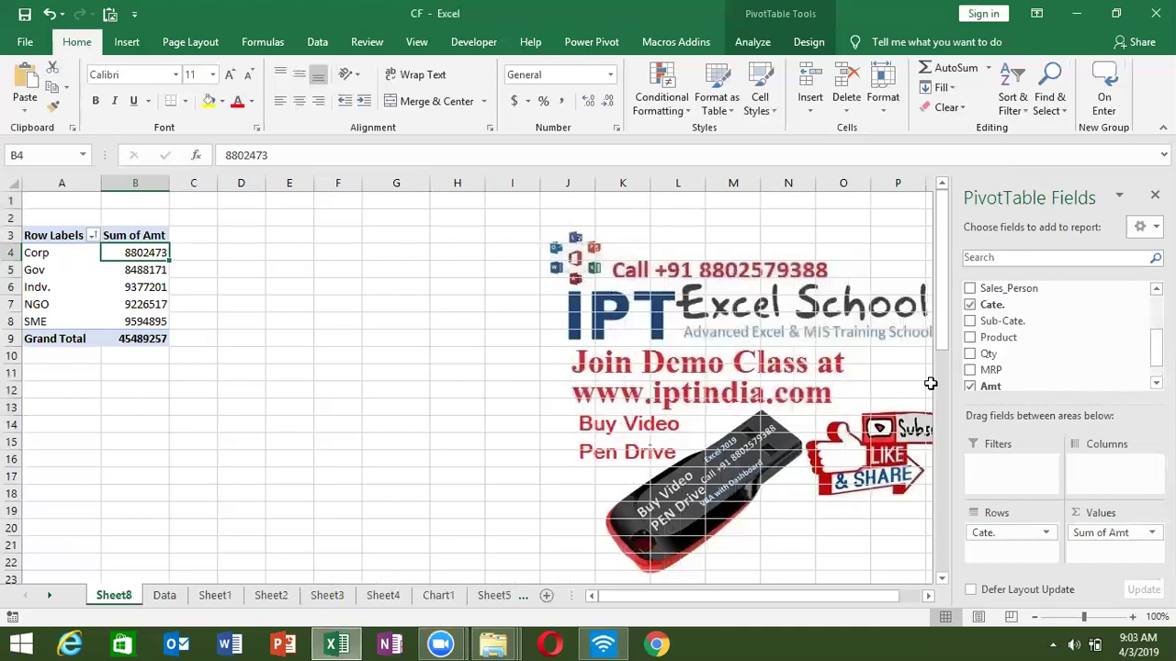
Move the SME category row to the beginning of the pivot
left_click(160, 320)
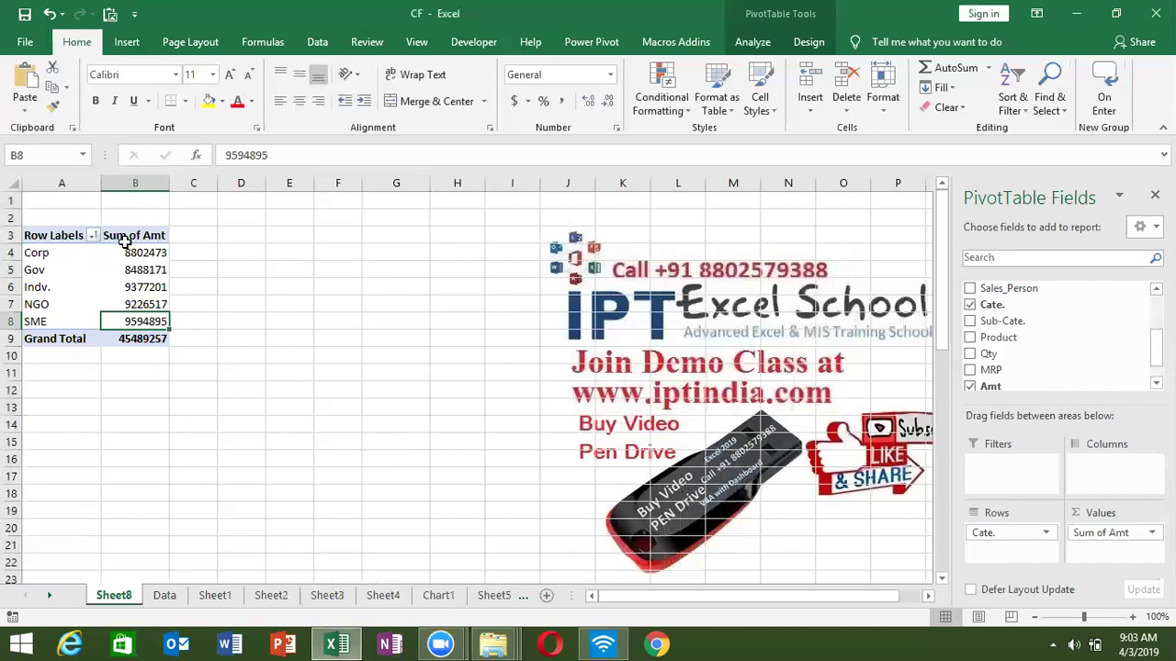
right_click(158, 319)
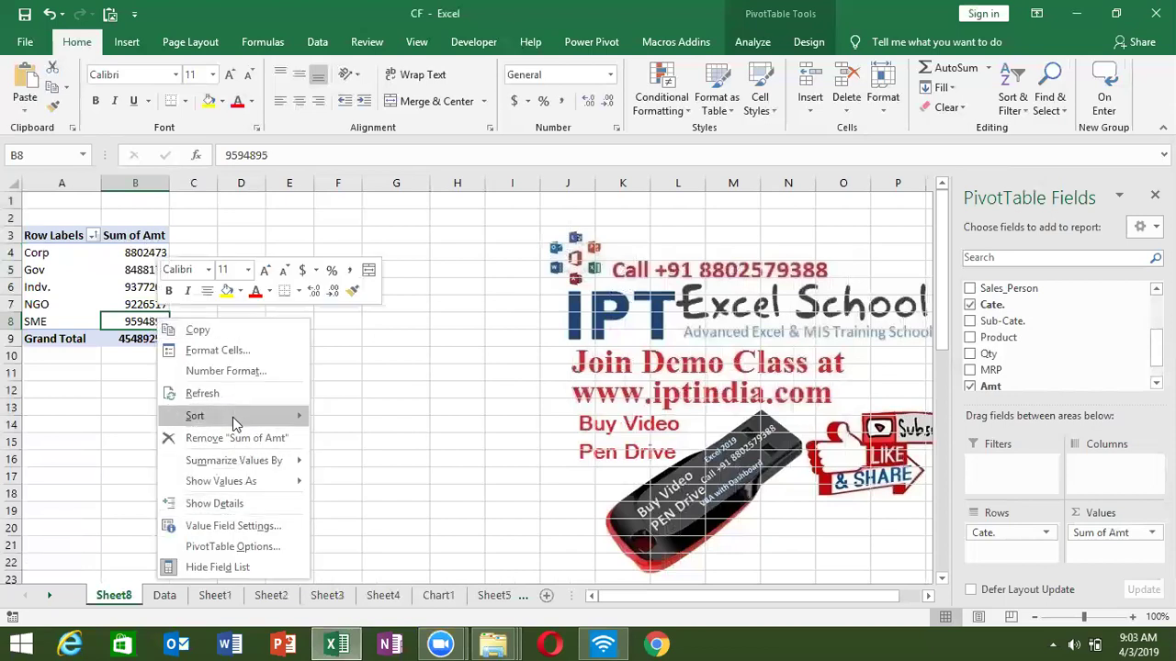
key("Escape")
left_click(55, 322)
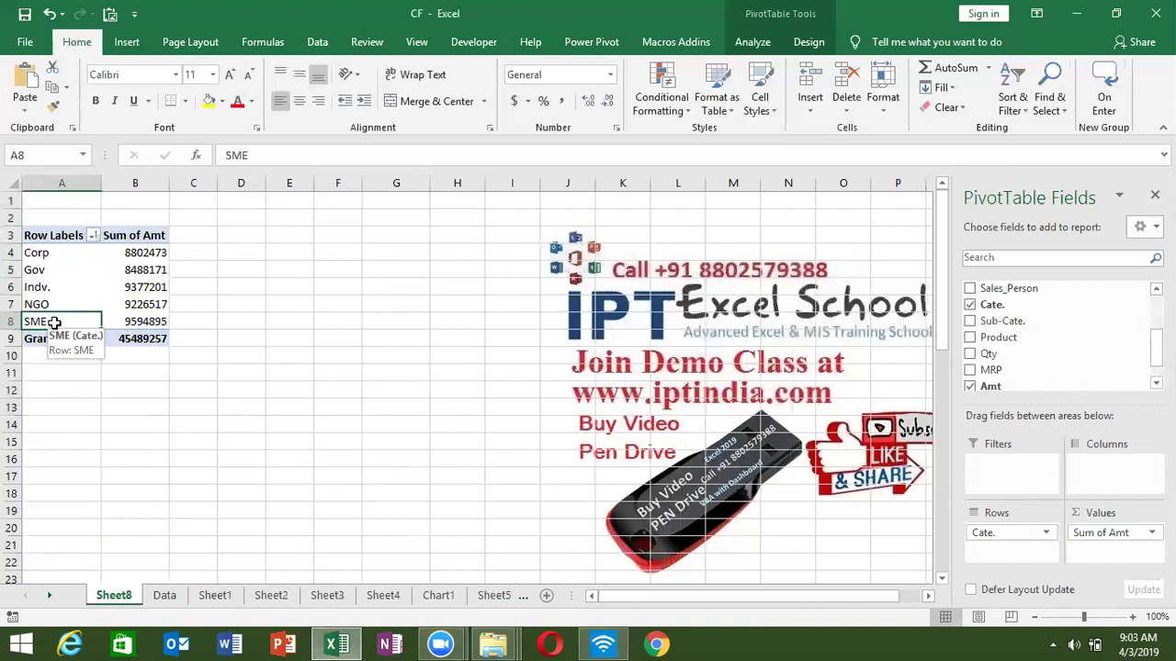
right_click(56, 326)
mouse_move(98, 227)
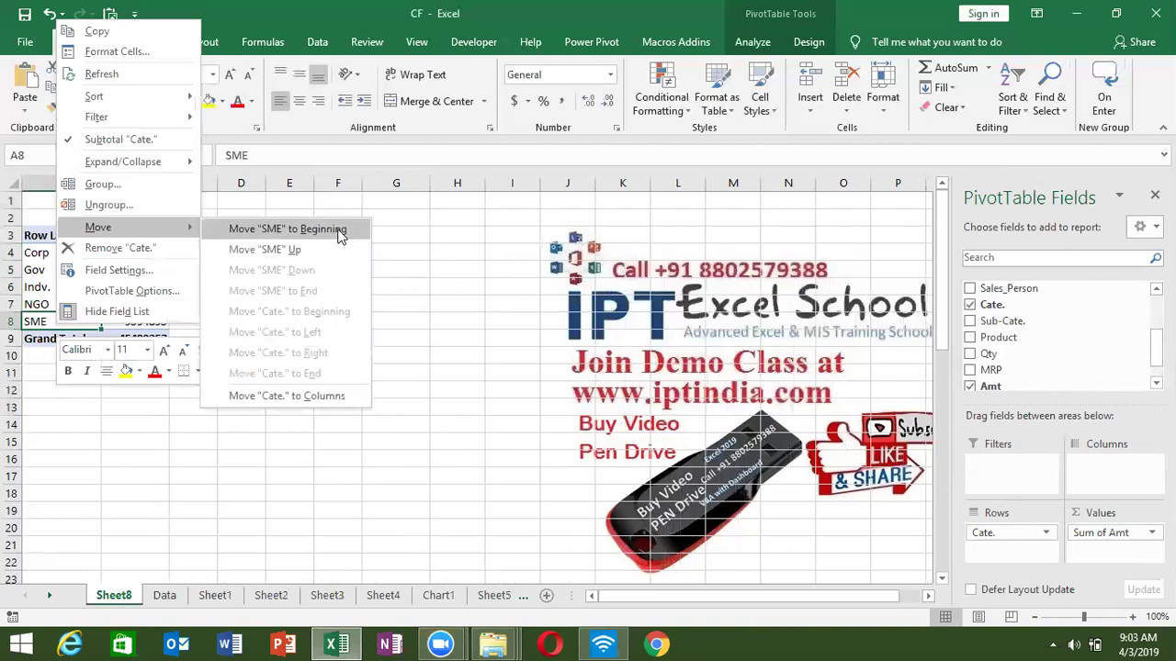
left_click(288, 228)
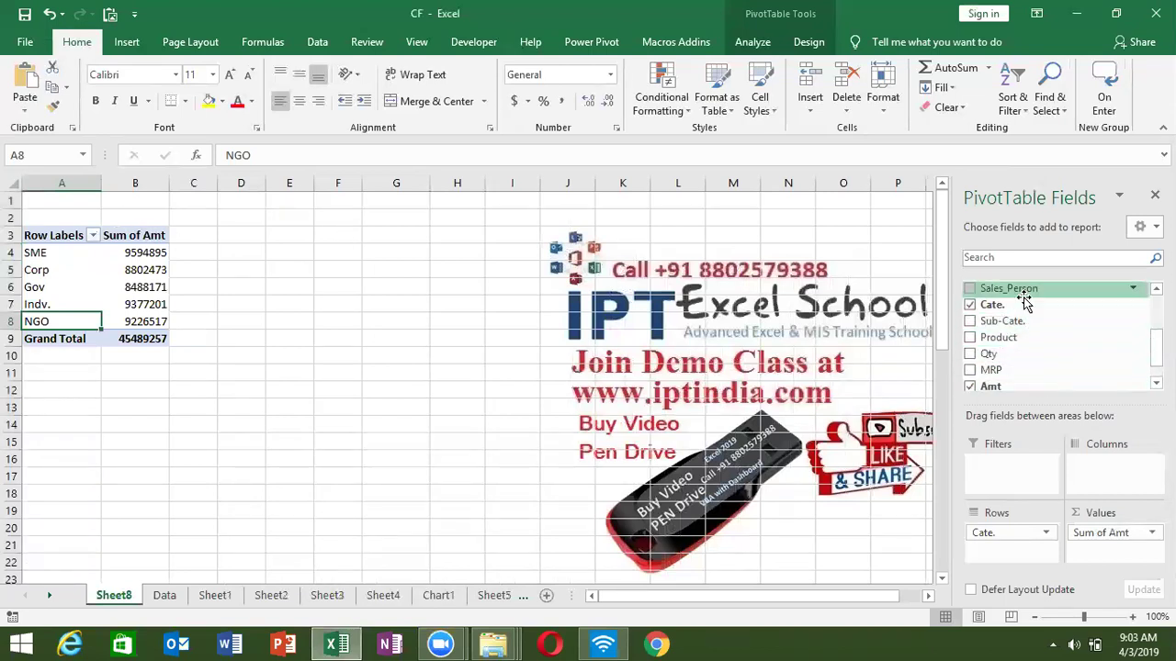
Add Sales_Person as pivot columns, Puneet through Puja, beside a Grand Total column
left_click_drag(1023, 292, 1111, 469)
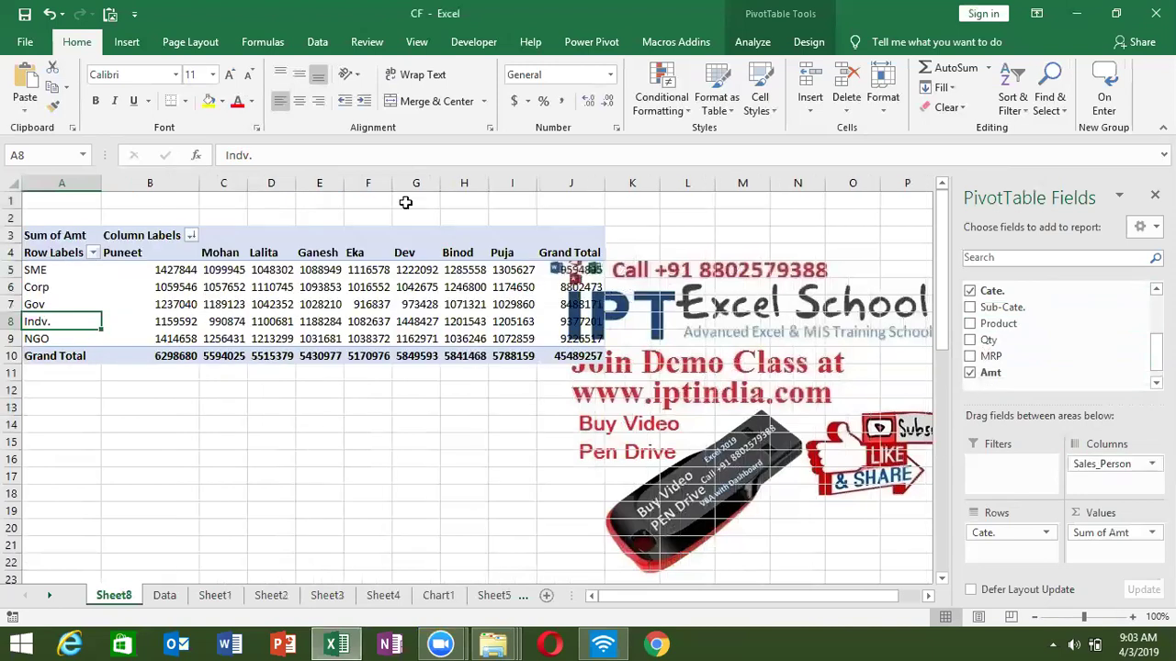
left_click(412, 252)
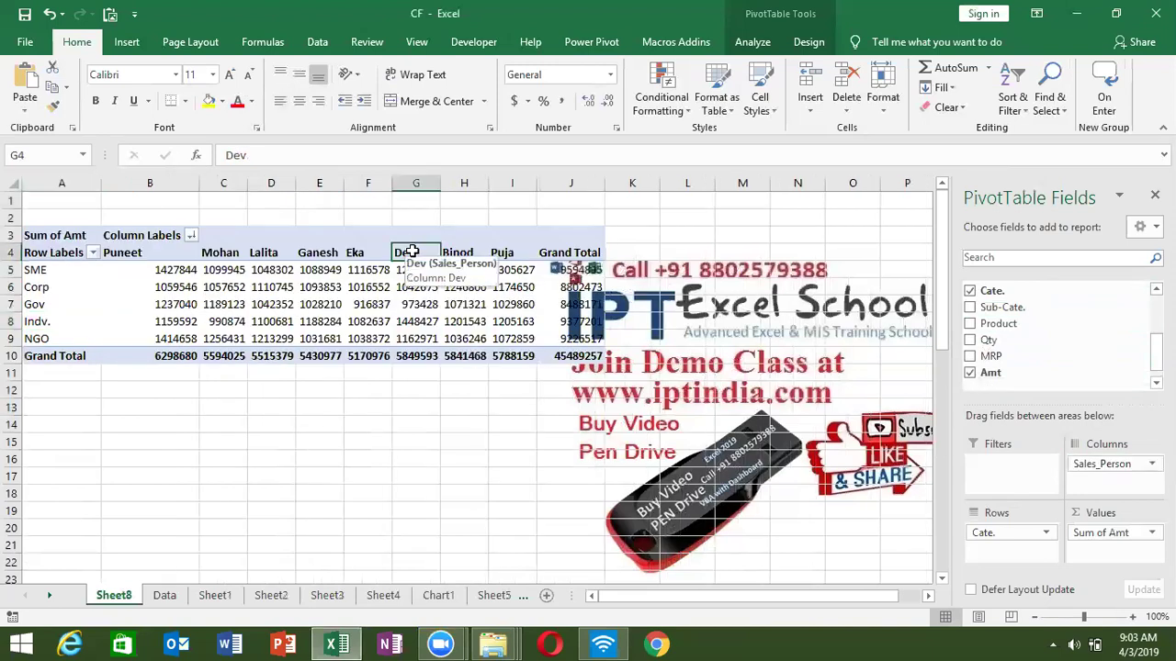
right_click(411, 252)
mouse_move(456, 459)
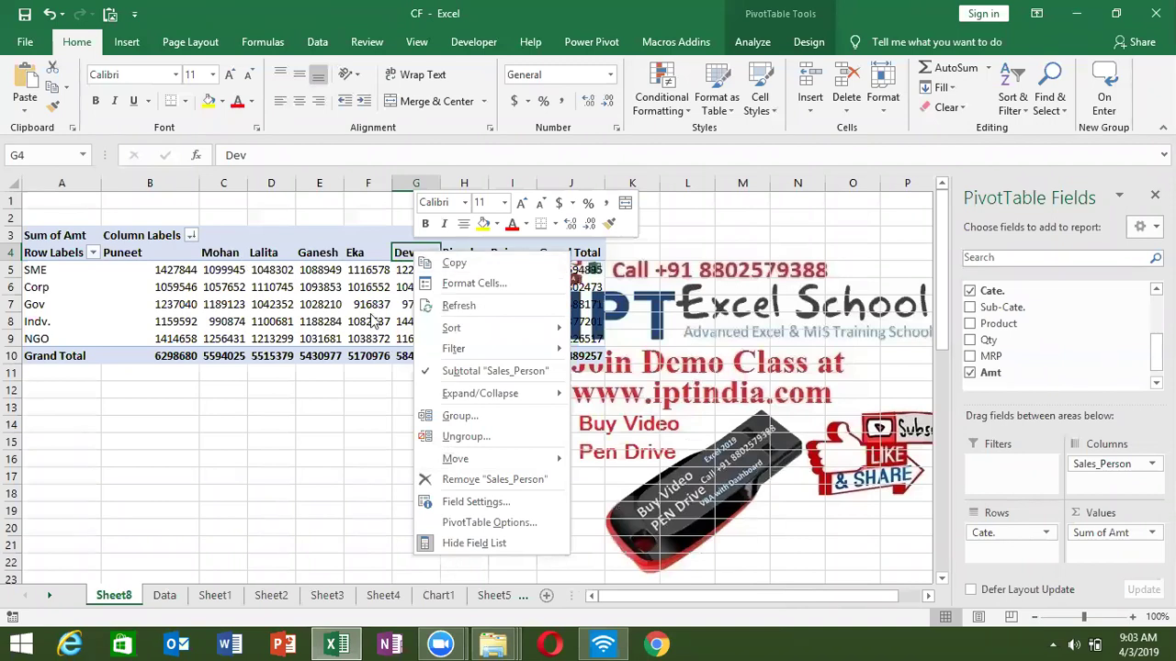
Close the Dev menu, remove Sales_Person from Columns, then add it back
key("Escape")
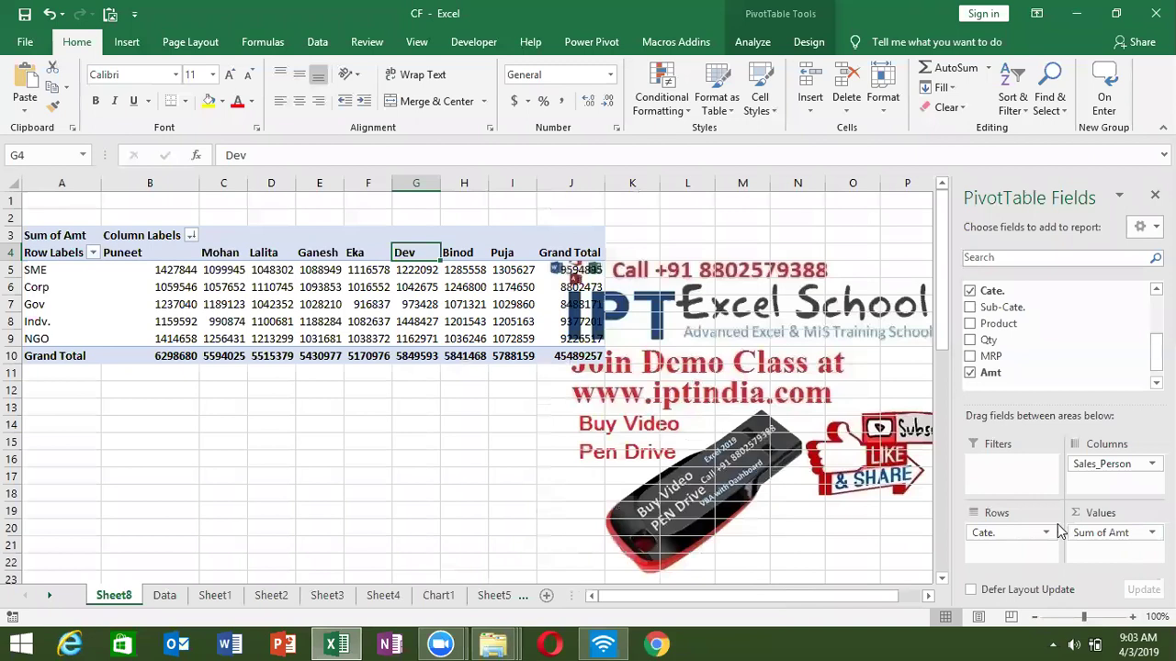
left_click_drag(1103, 464, 1057, 357)
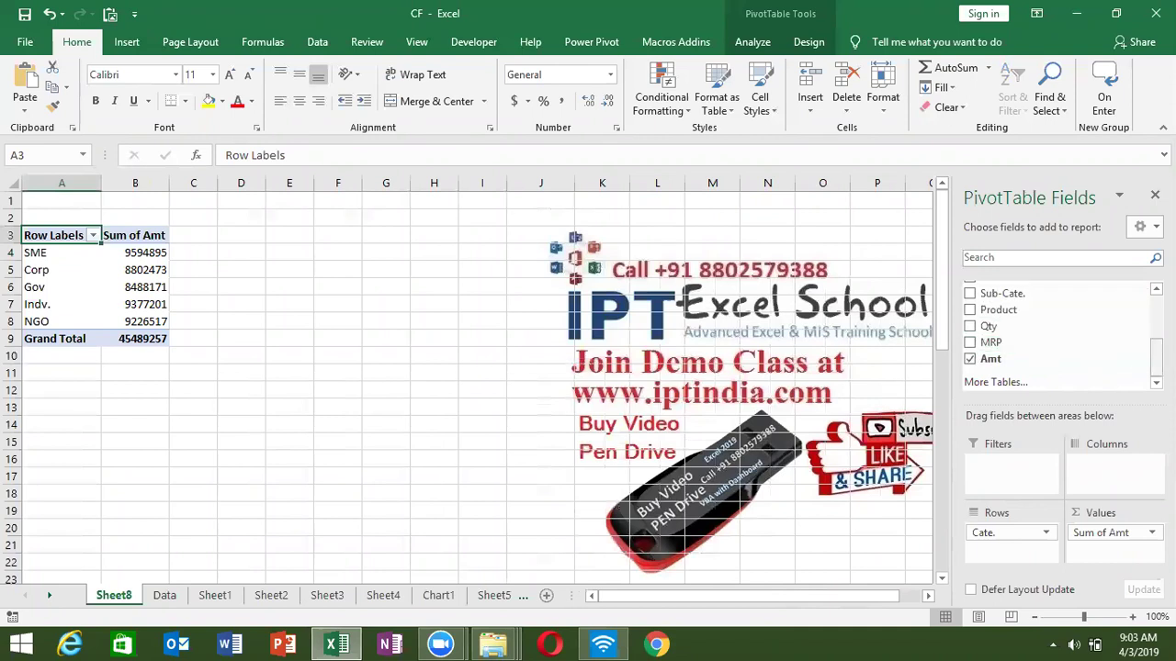
scroll(1057, 331, "up", 2)
scroll(1056, 336, "up", 1)
scroll(1056, 335, "up", 1)
scroll(1056, 335, "down", 1)
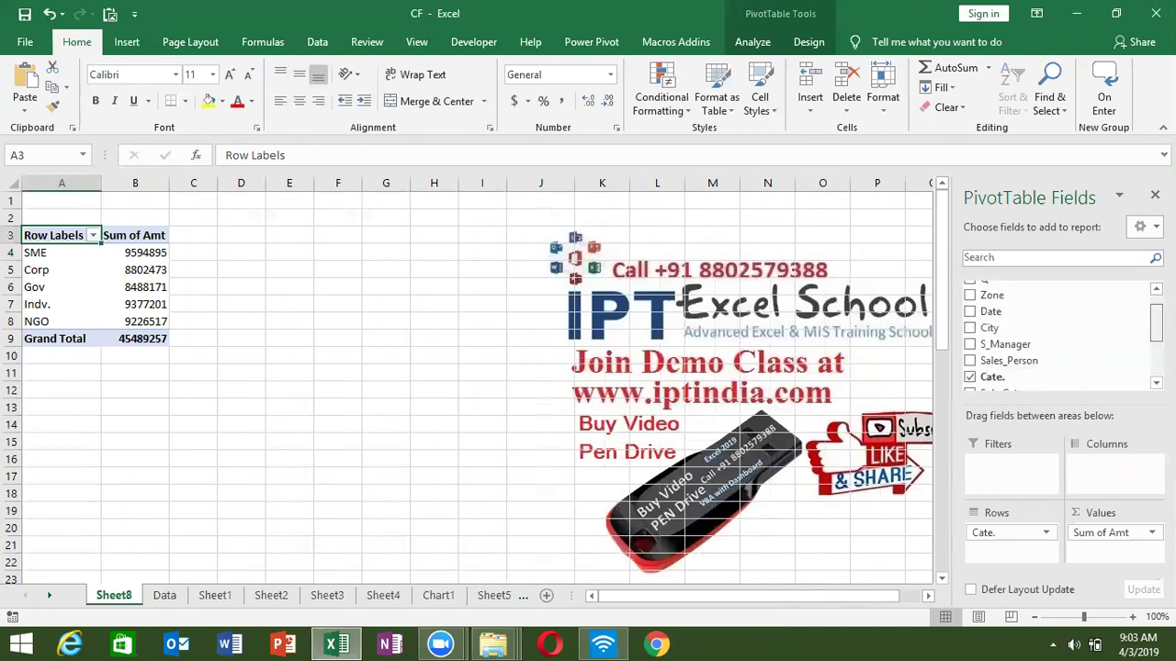
left_click_drag(1008, 356, 1109, 464)
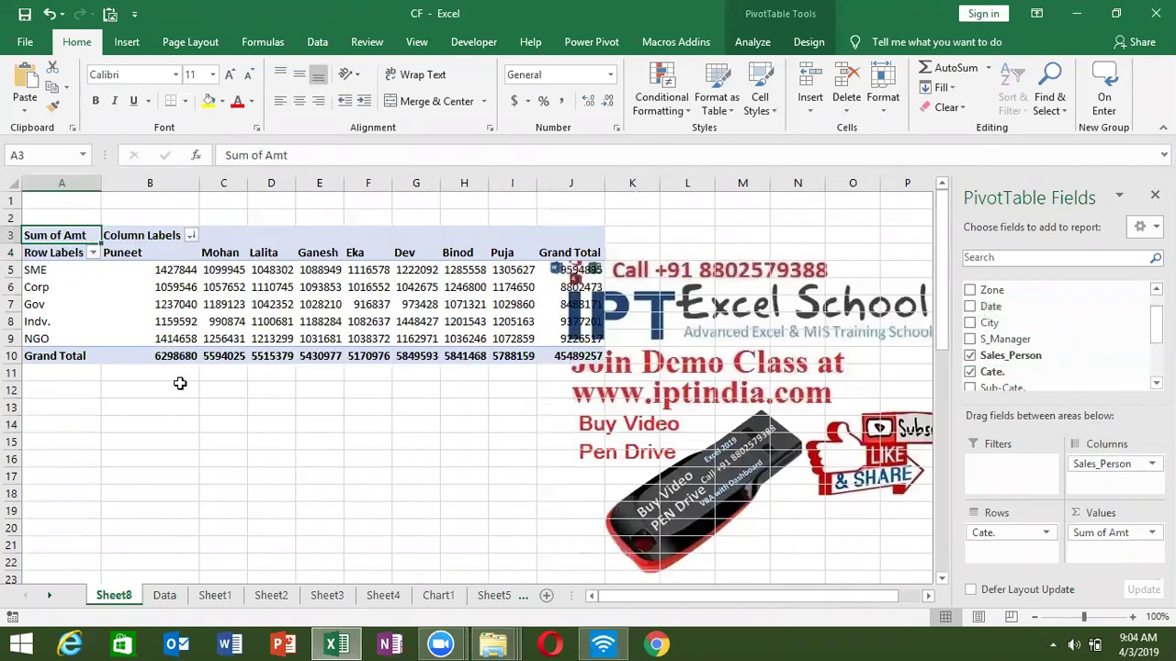
left_click(54, 254)
left_click(93, 253)
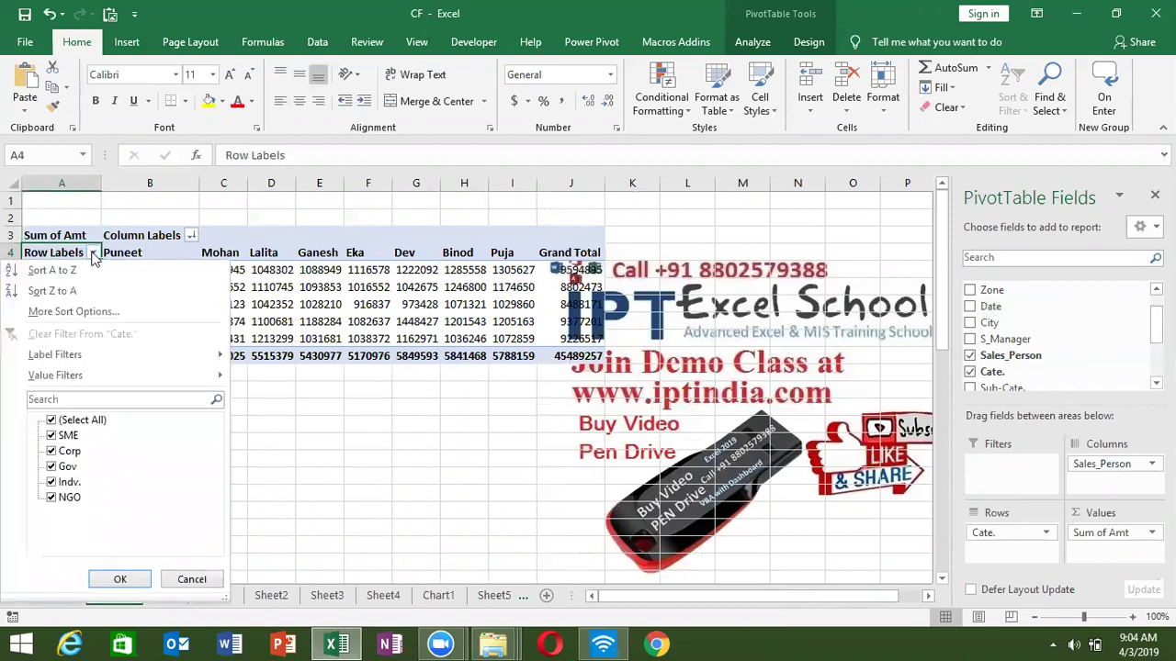
left_click(51, 421)
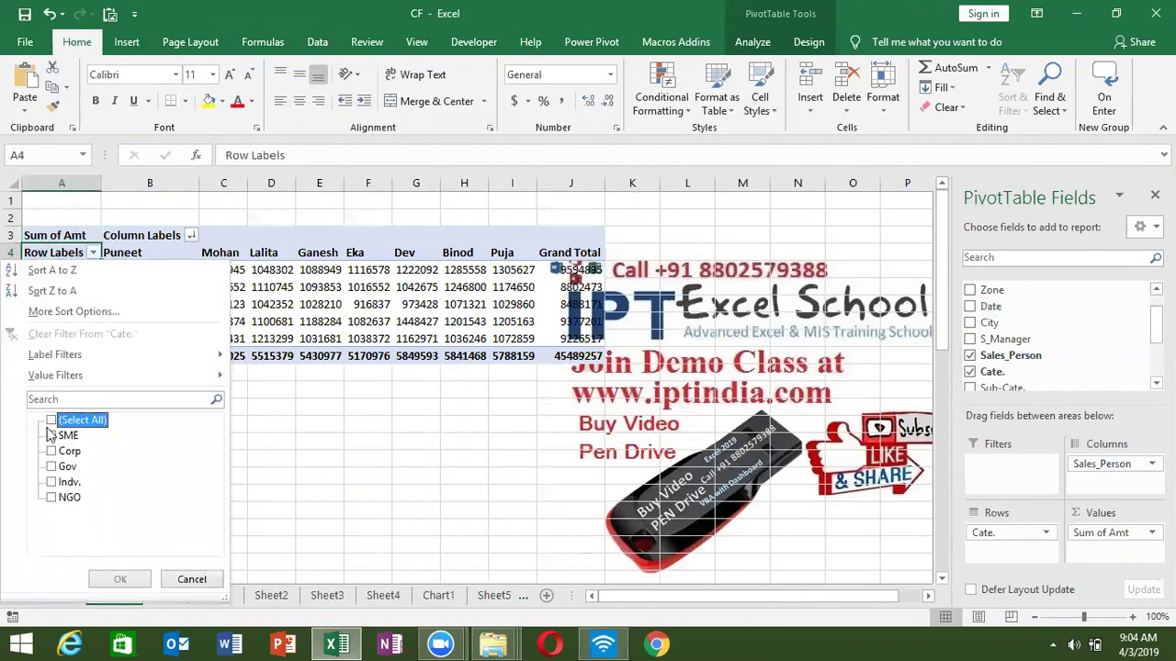
left_click(52, 436)
left_click(51, 467)
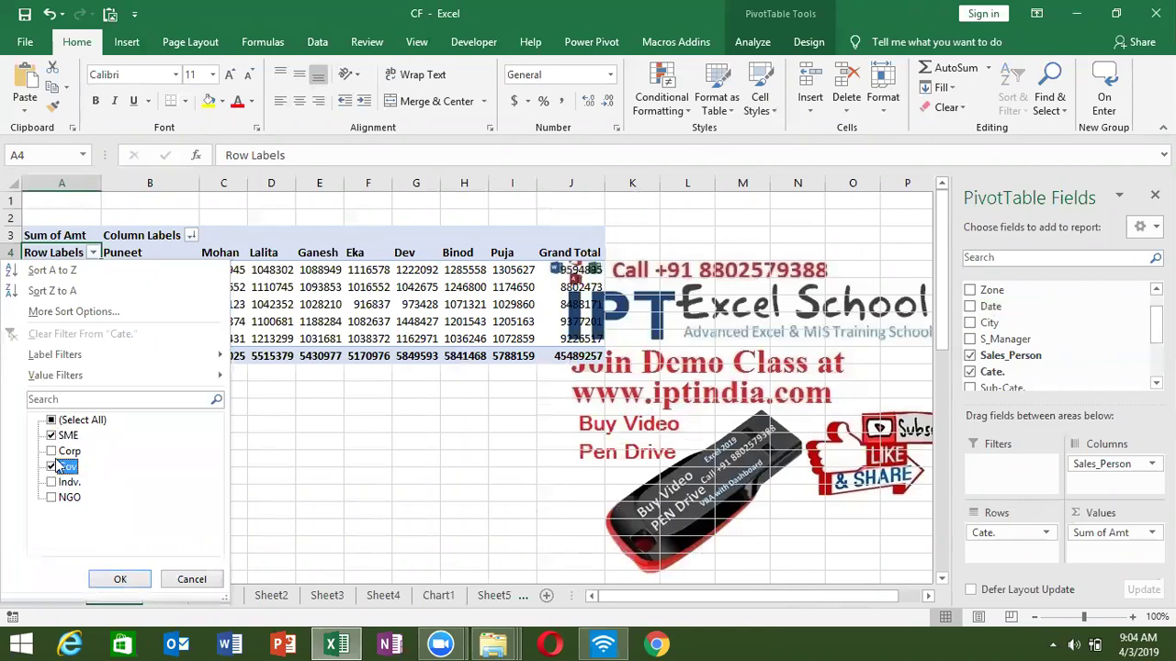
left_click(52, 421)
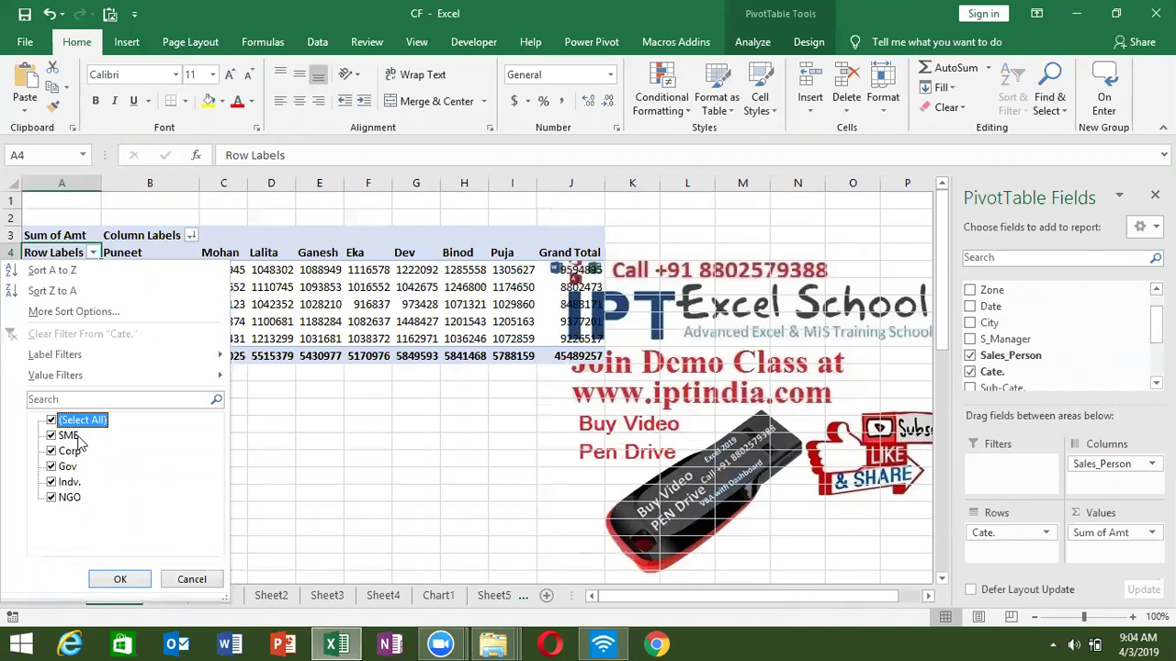
left_click(597, 462)
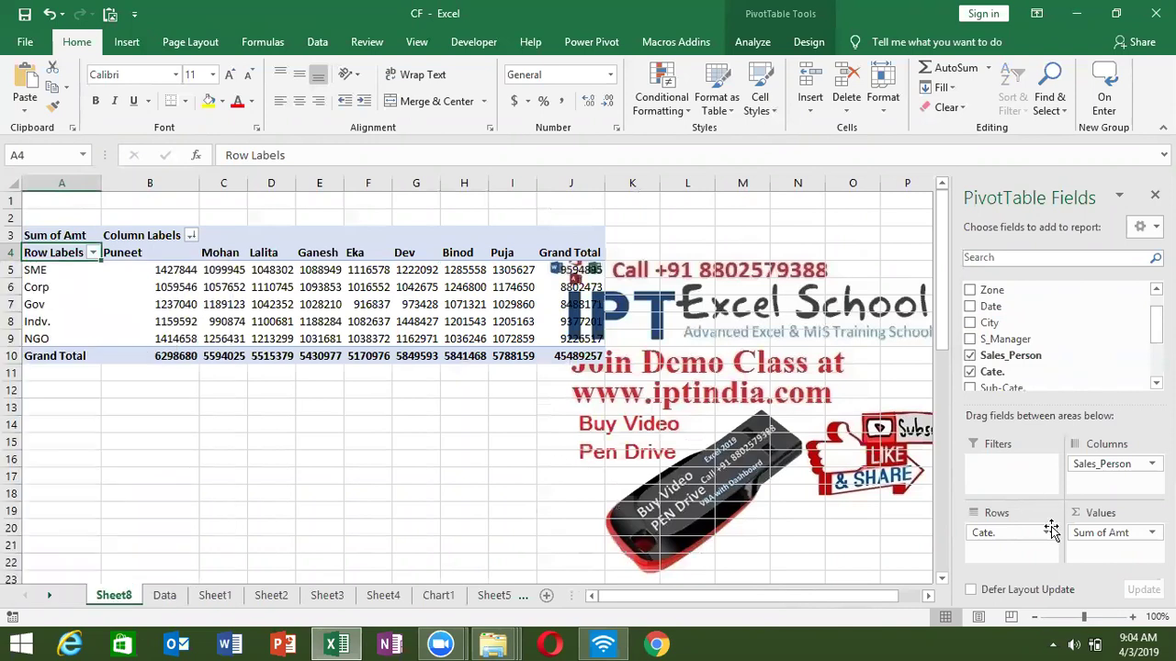
Replace Cate. with City in the pivot rows and bring up the city label filters
left_click_drag(1029, 532, 1042, 344)
left_click_drag(997, 309, 1027, 536)
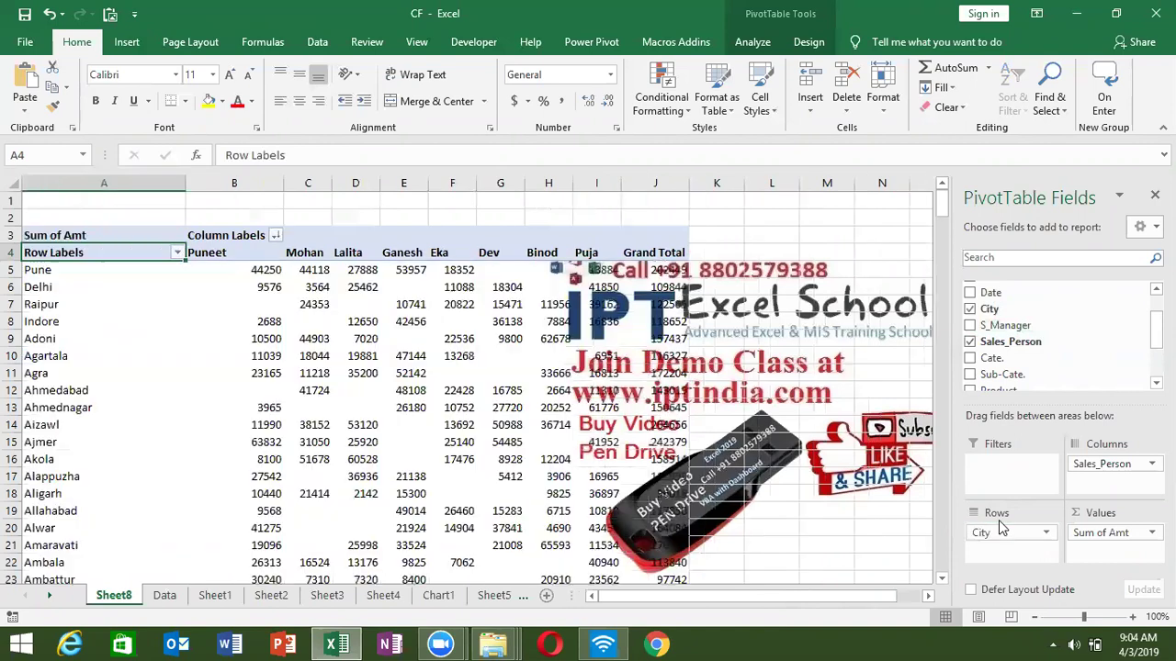
left_click(178, 258)
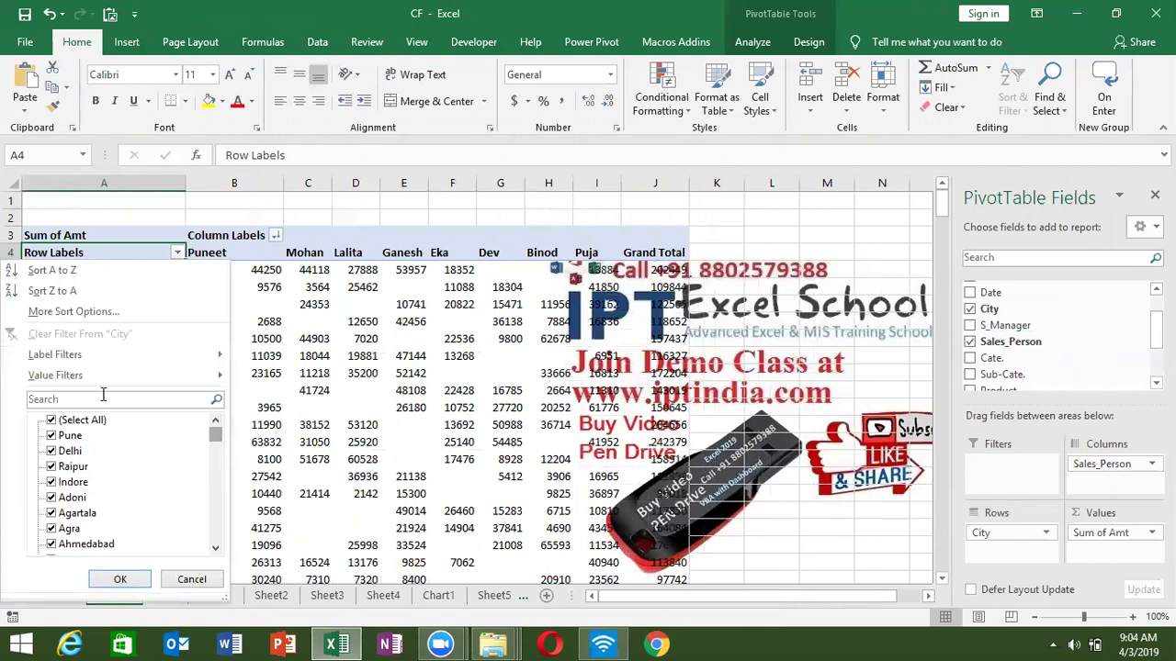
mouse_move(55, 354)
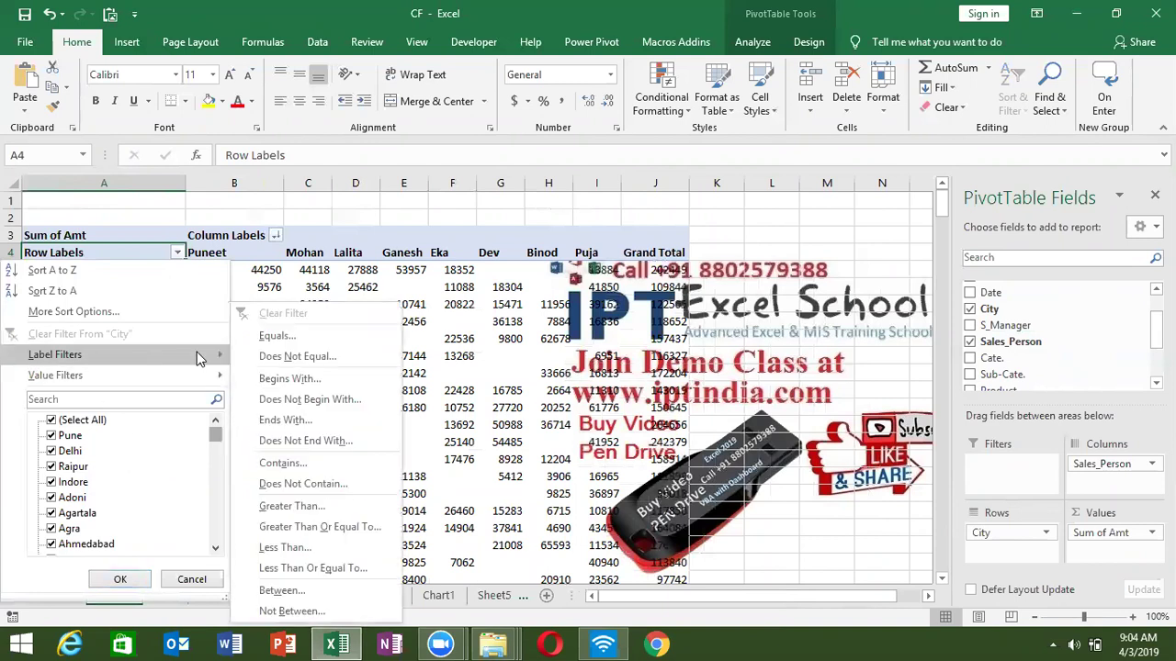
Apply an Equals label filter on City for 'Patna', leaving one row totalling 136797
left_click(271, 336)
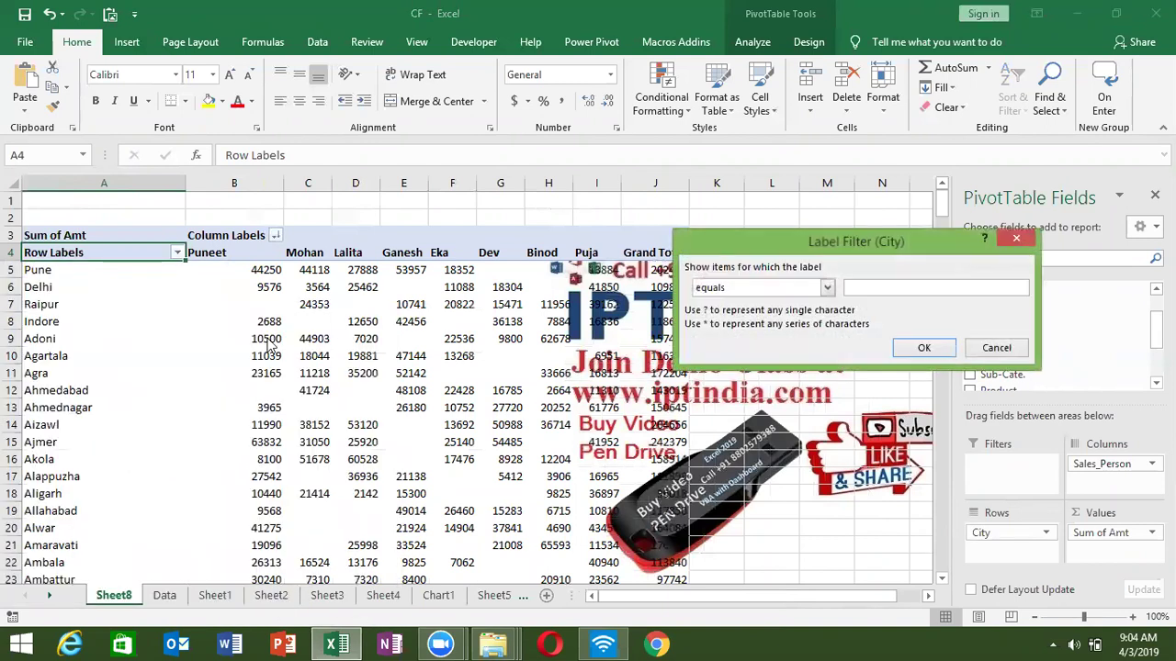
type("Patna")
key("Return")
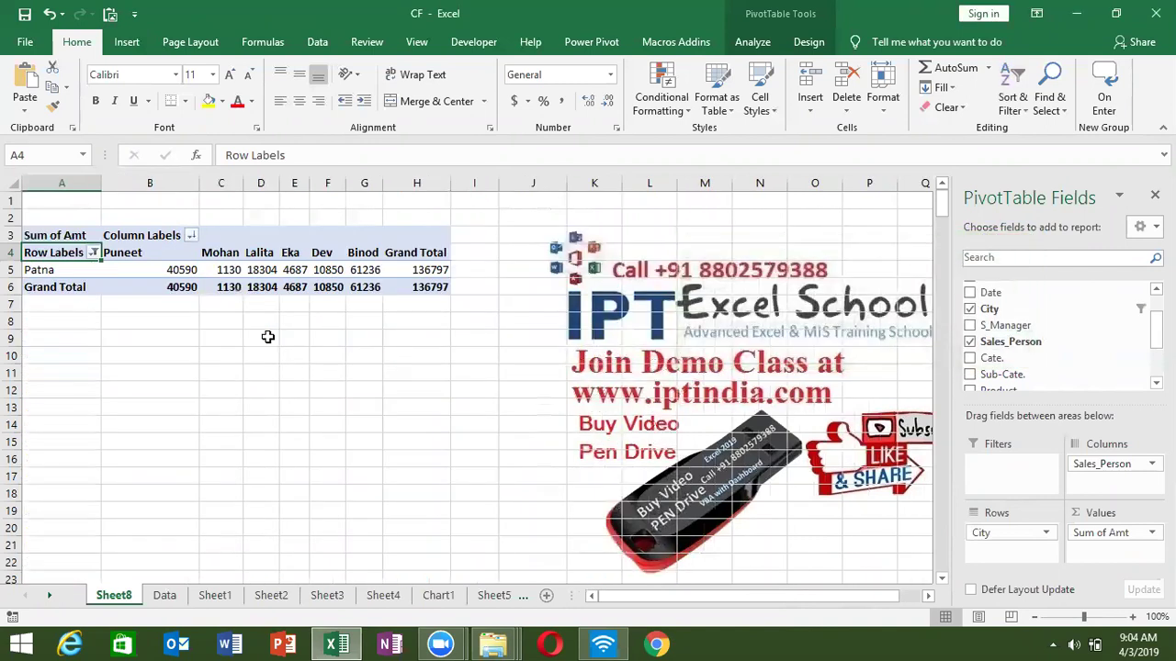
left_click(94, 253)
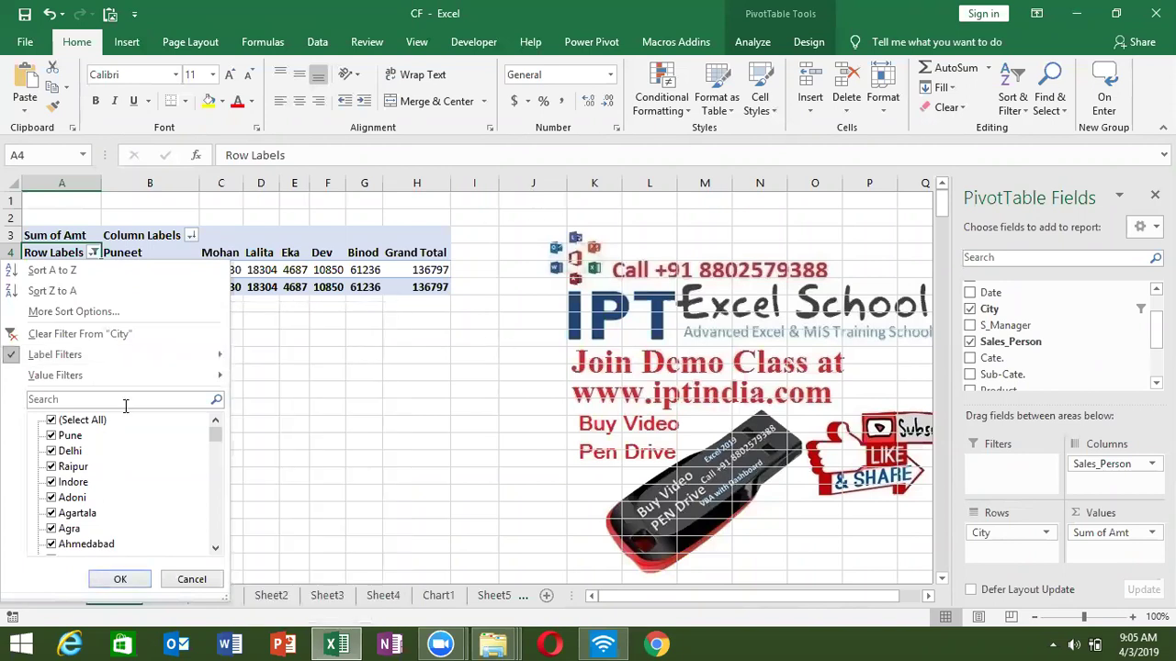
Replace the Patna filter with a City value filter keeping Sum of Amt greater than 25000
left_click(80, 333)
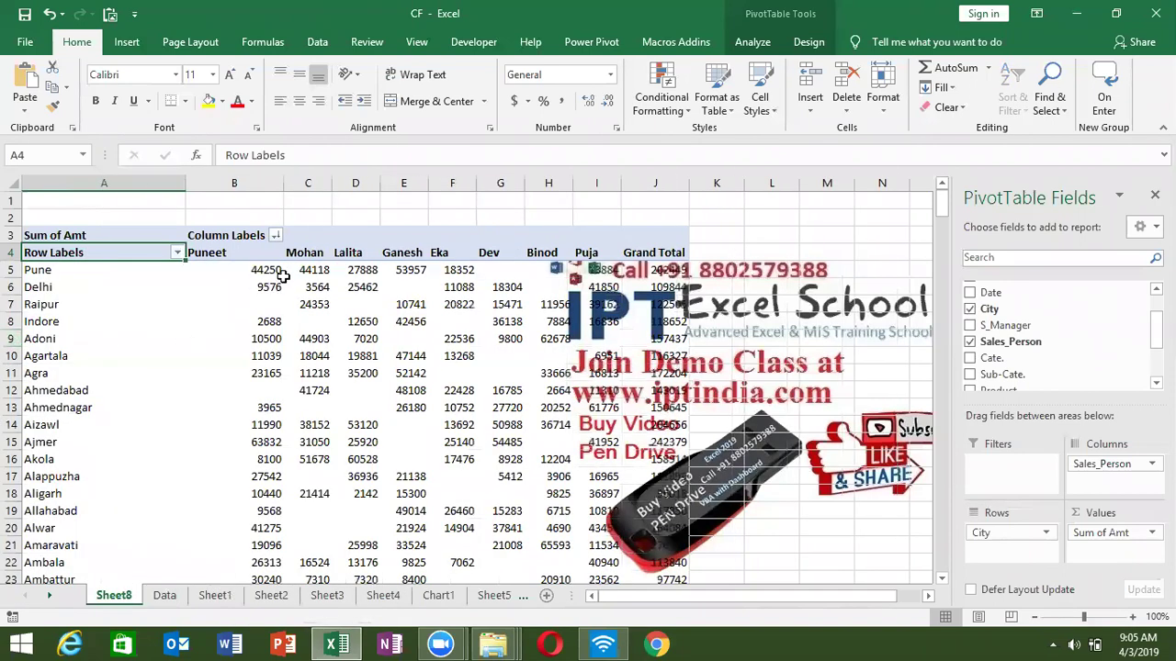
left_click(177, 254)
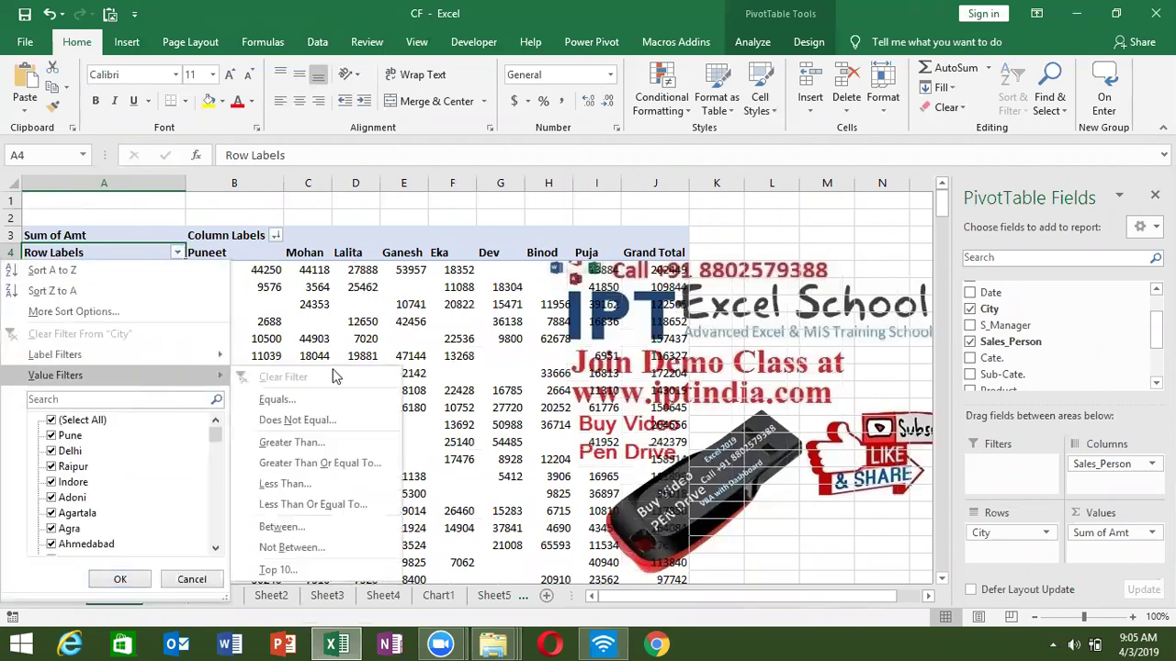
left_click(386, 444)
type("25000")
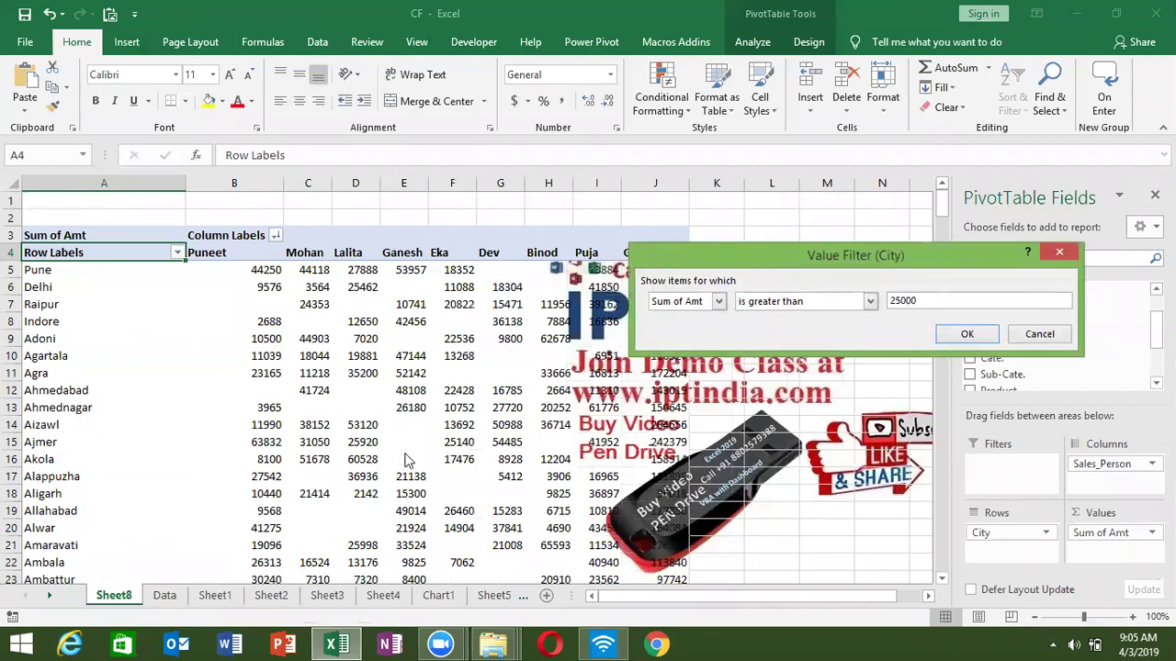
key("Return")
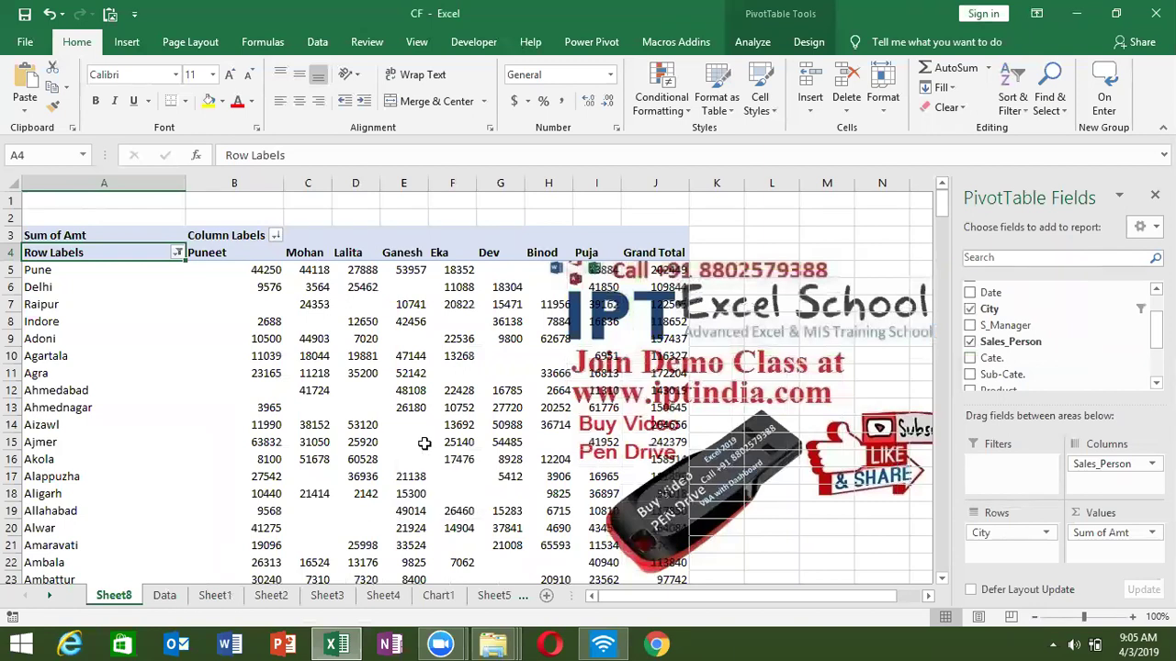
scroll(496, 422, "down", 1)
scroll(574, 391, "up", 1)
Park Sales_Person in Filters, clear the City value filter, then return Sales_Person to Columns
left_click_drag(1117, 479, 1005, 473)
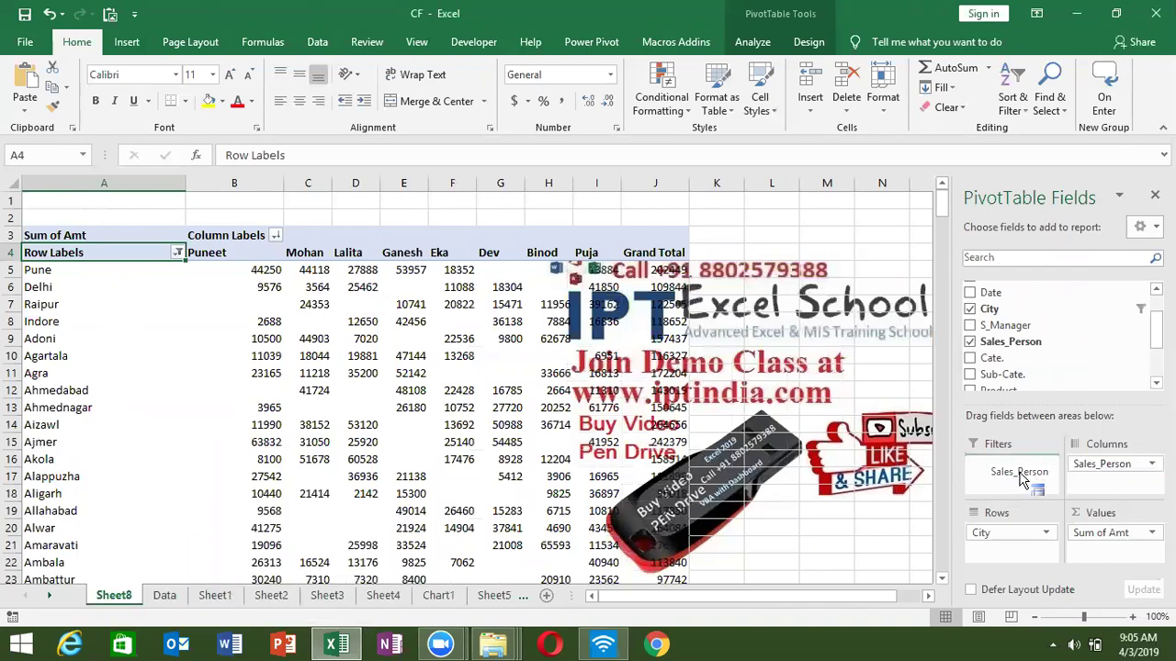
scroll(336, 367, "down", 2)
scroll(316, 345, "up", 2)
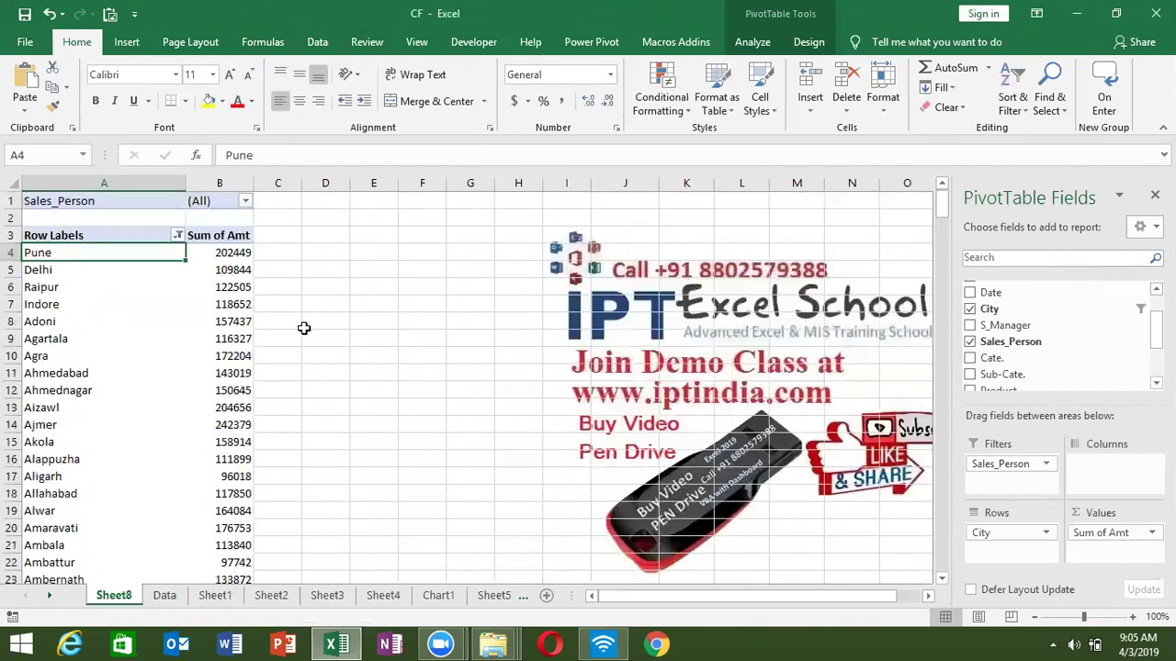
left_click(178, 236)
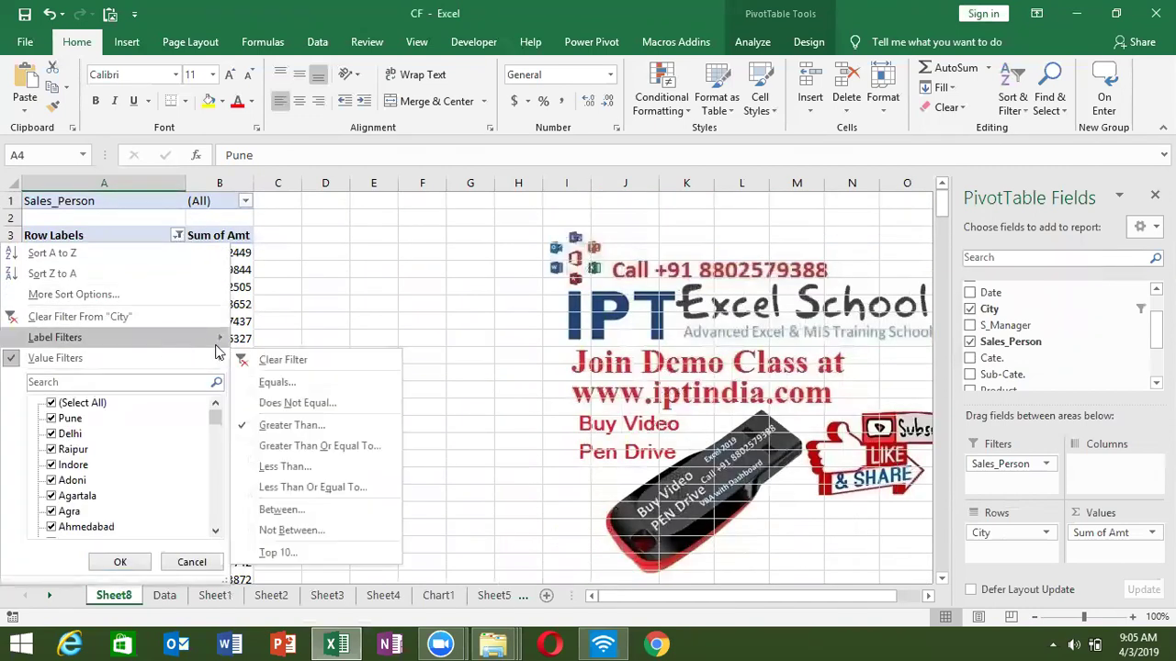
mouse_move(55, 358)
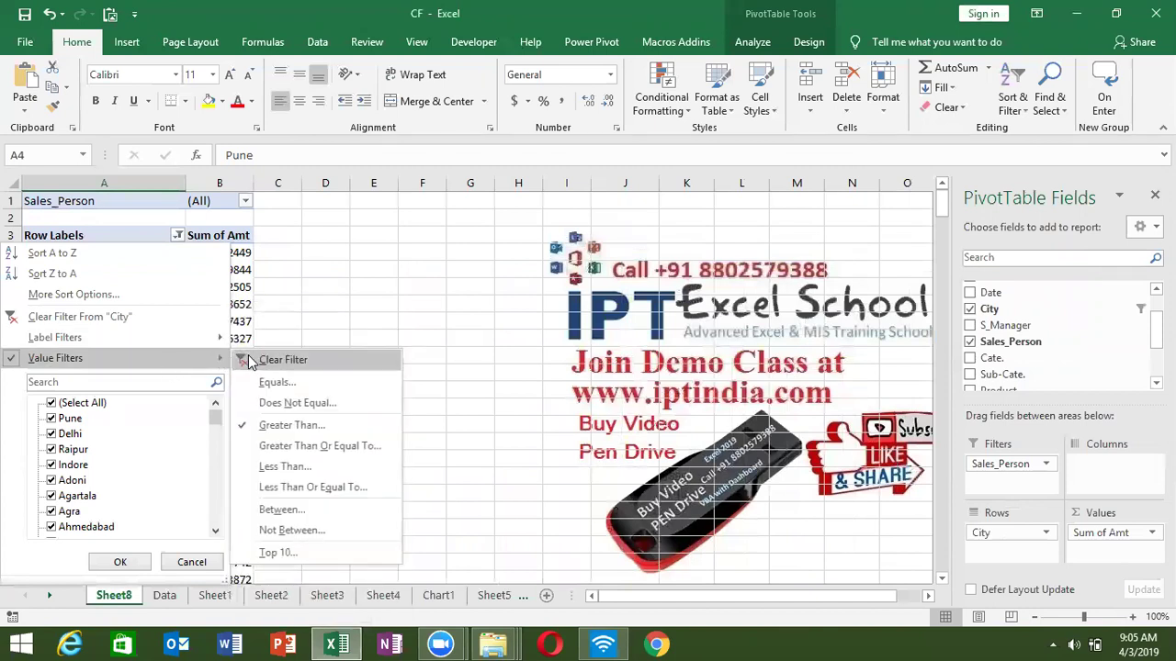
left_click(250, 361)
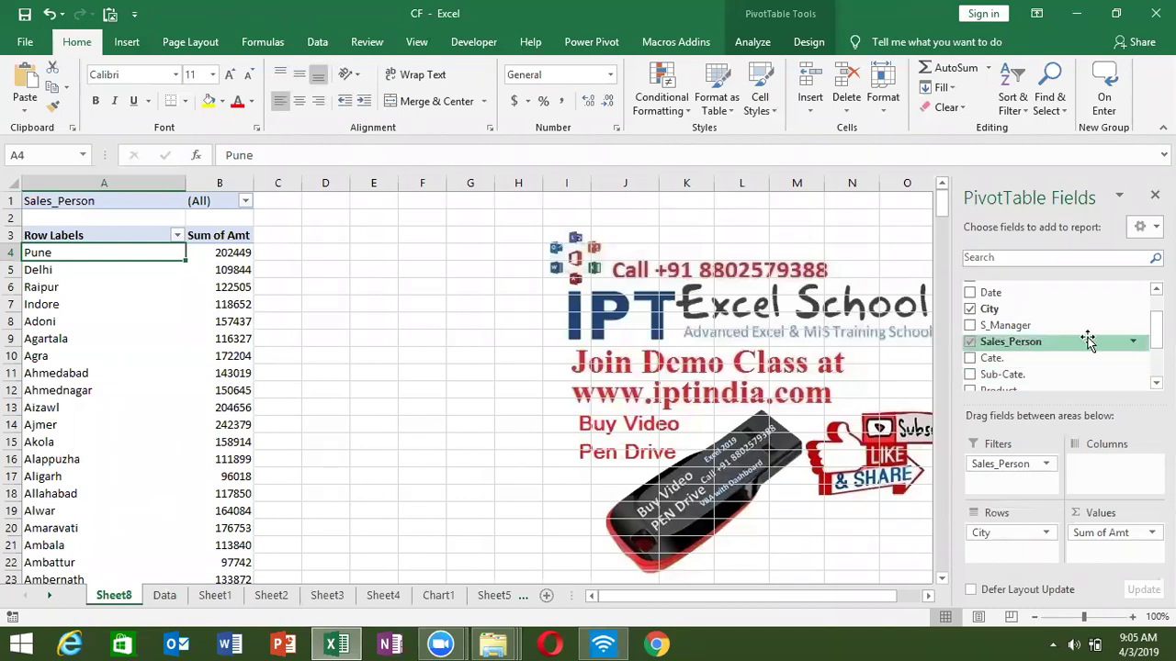
left_click_drag(1019, 470, 1093, 472)
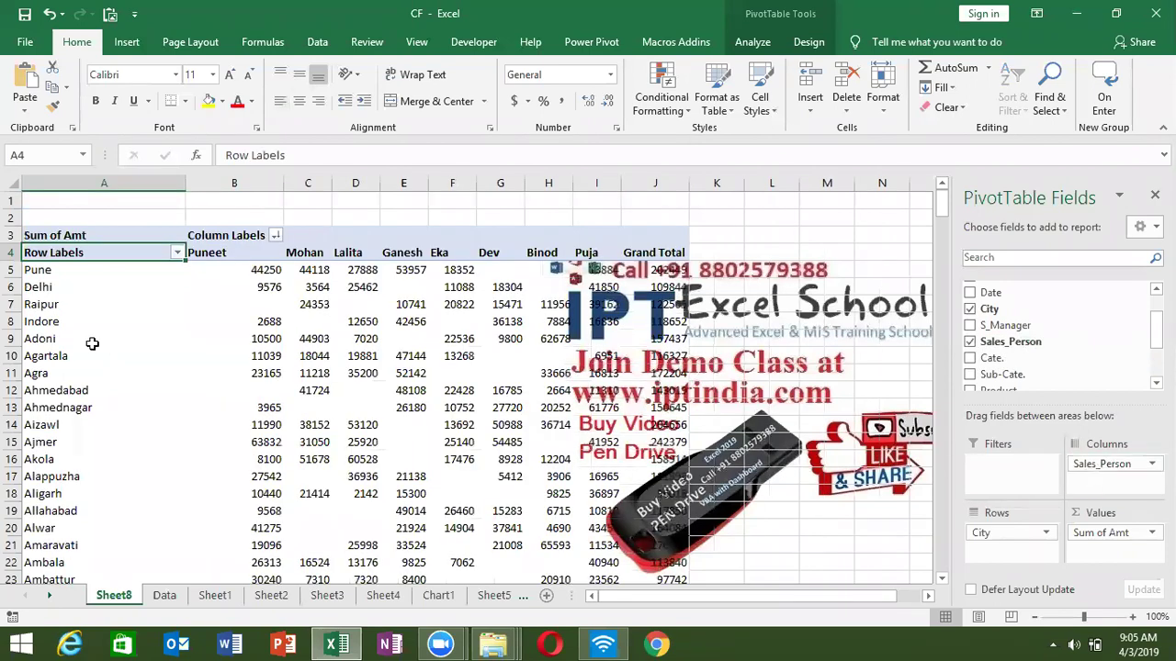
Apply a Top 10 Items by Sum of Amt value filter to the cities
left_click(174, 254)
mouse_move(55, 375)
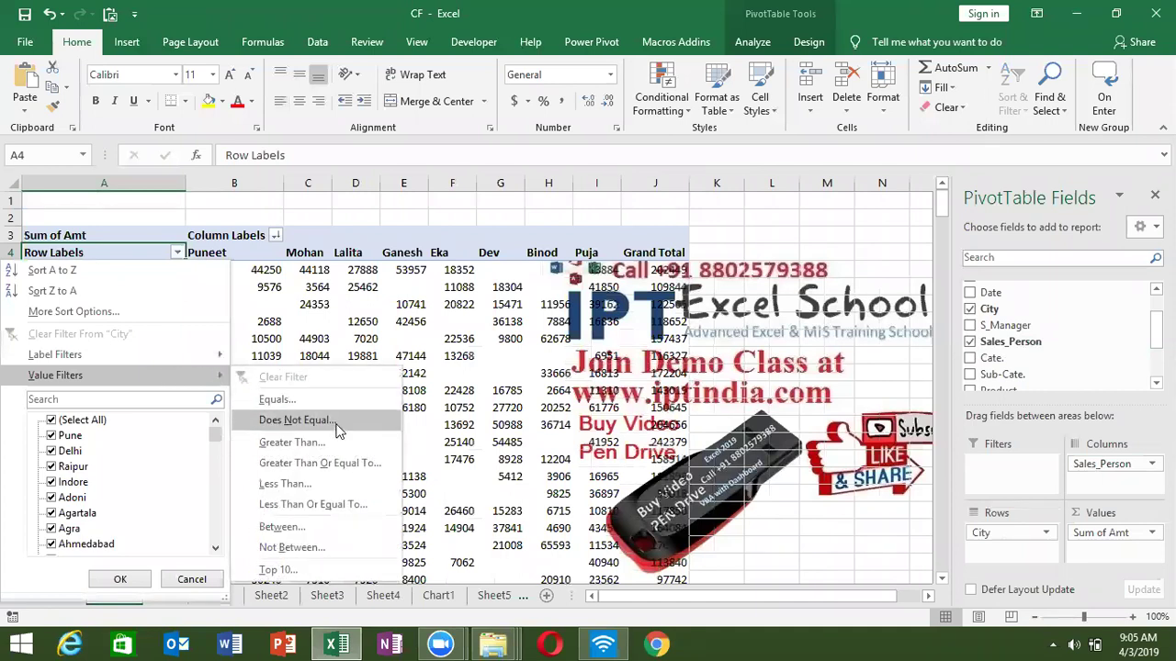
left_click(324, 571)
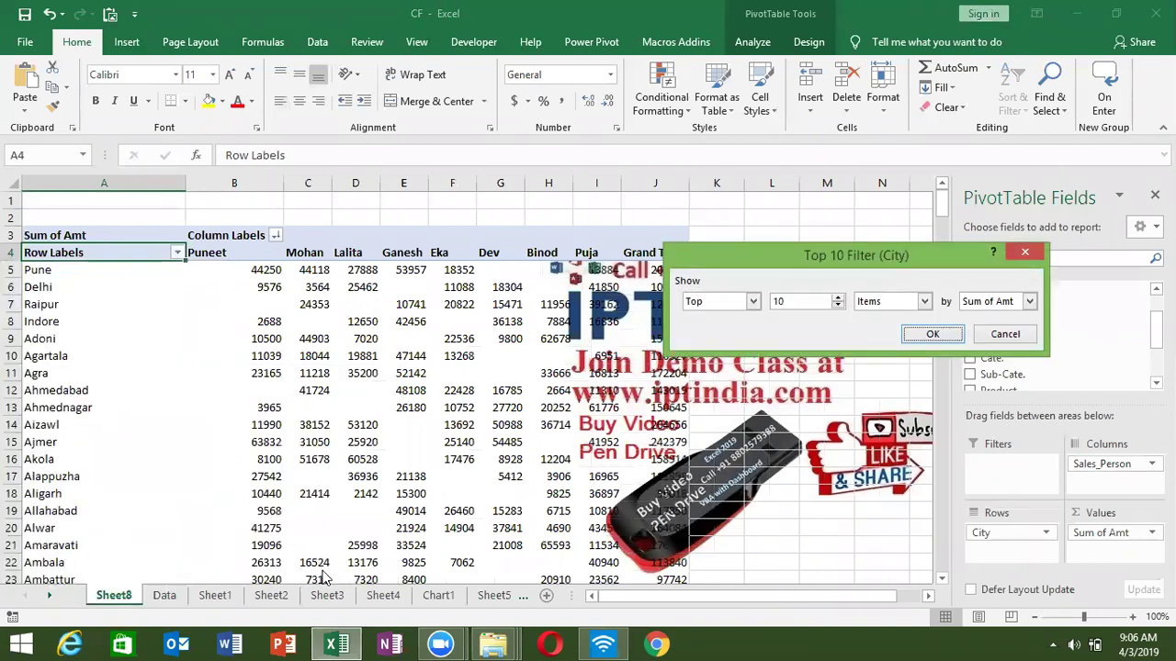
left_click(931, 334)
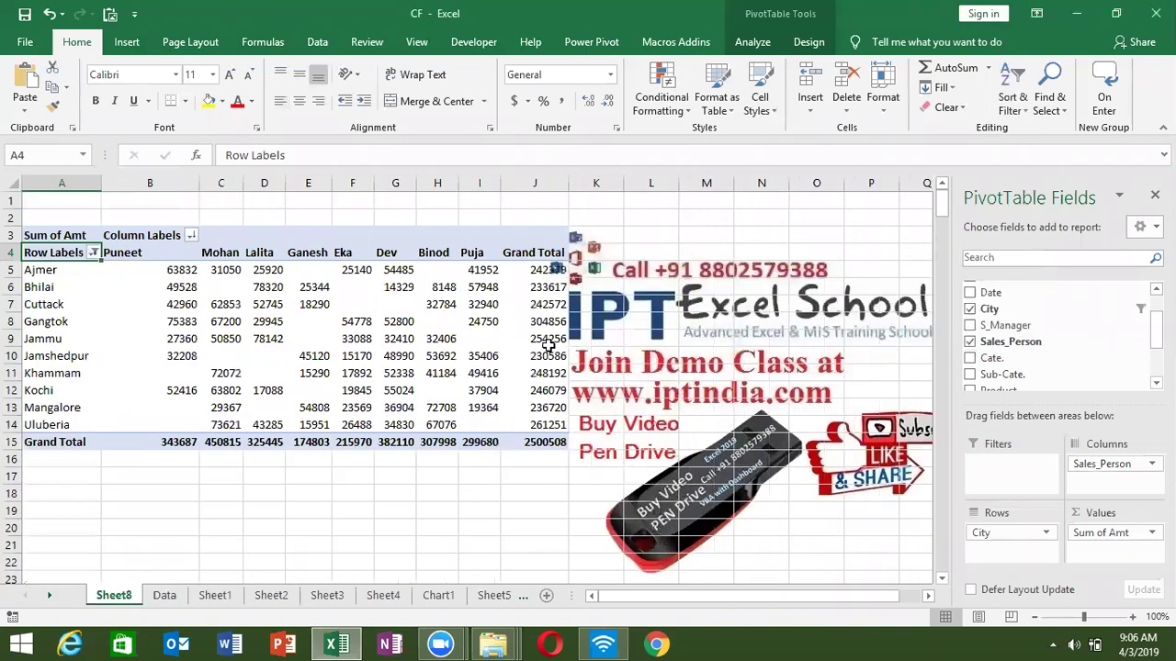
Select the city totals and Puneet's amounts to check their sums
left_click_drag(548, 269, 533, 402)
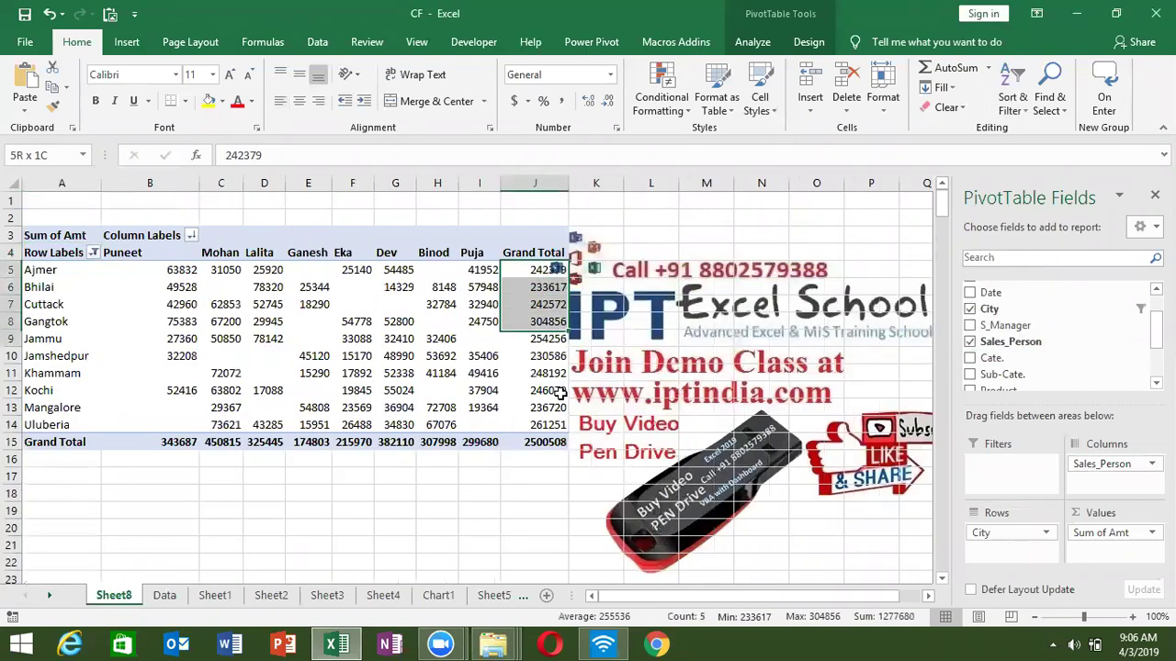
left_click_drag(184, 270, 183, 413)
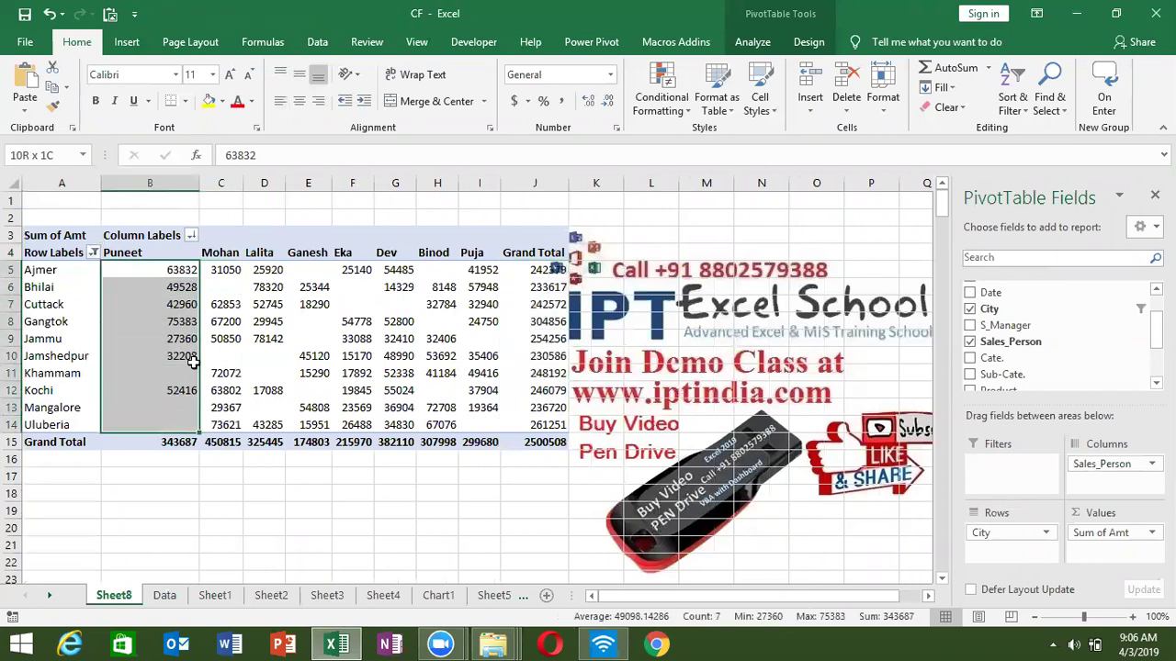
left_click_drag(229, 270, 235, 424)
mouse_move(547, 269)
left_mouse_down()
mouse_move(551, 413)
mouse_move(533, 421)
left_mouse_up()
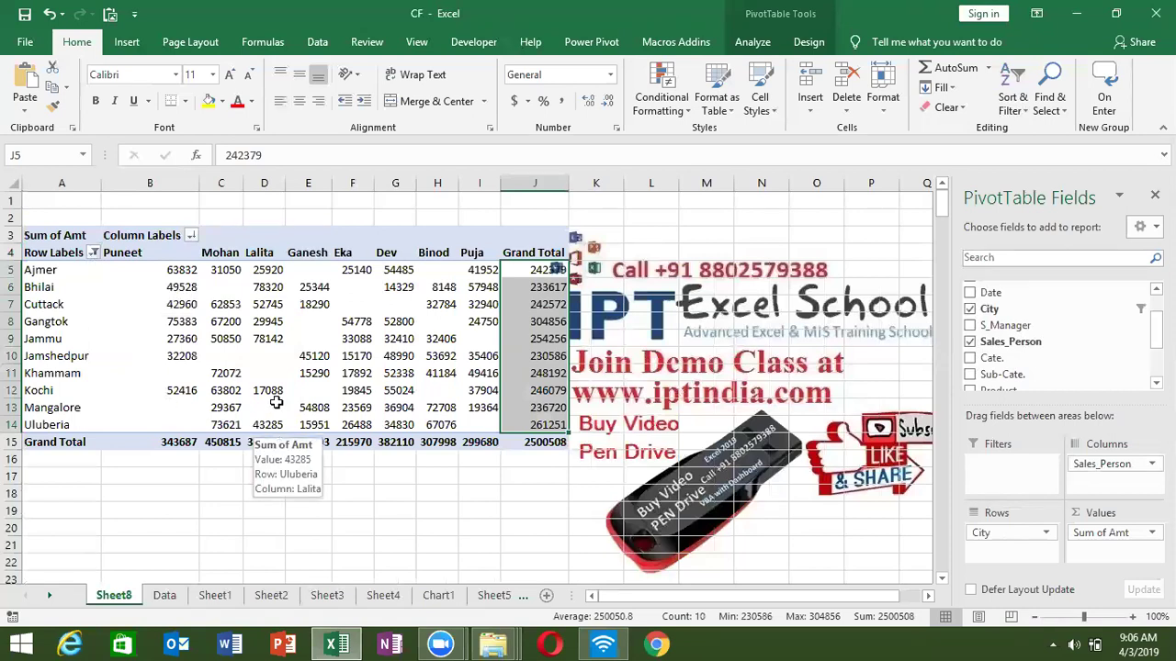
Turn off both row and column grand totals in PivotTable Options under Totals & Filters
right_click(540, 354)
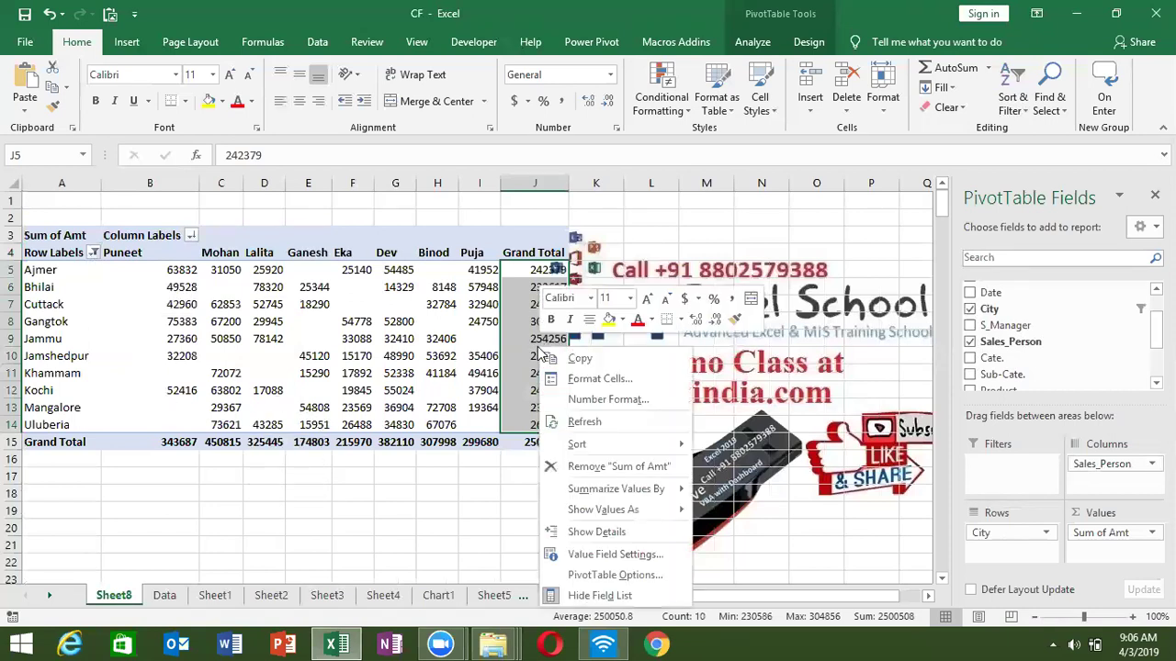
left_click(626, 571)
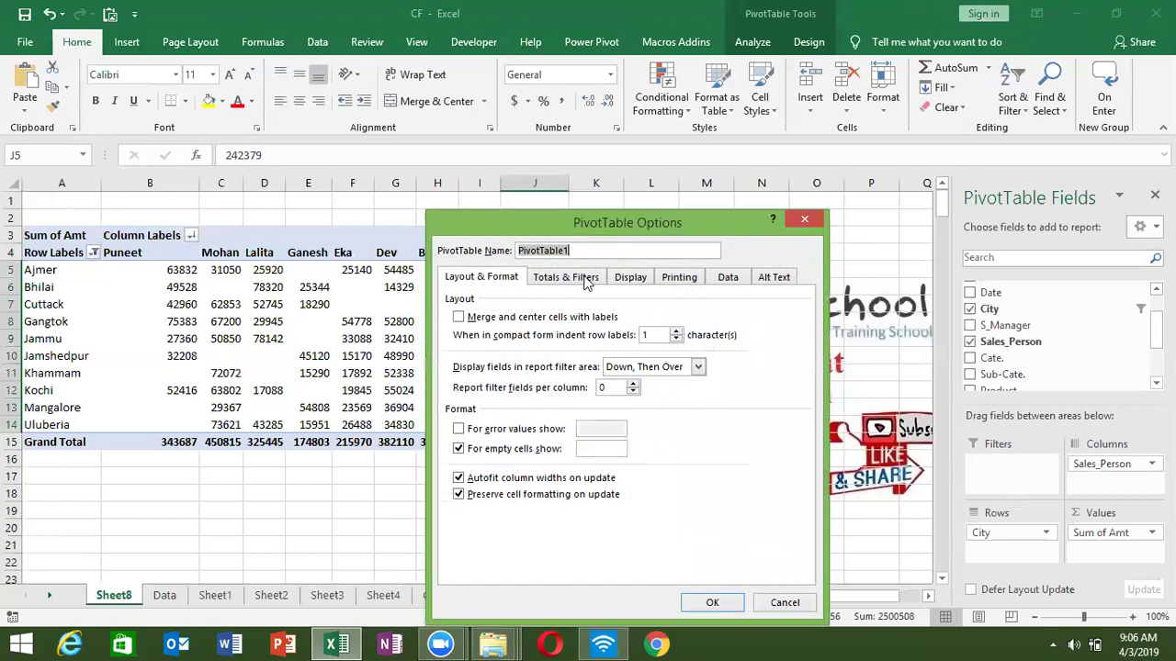
left_click(566, 278)
left_click(538, 321)
left_click(538, 332)
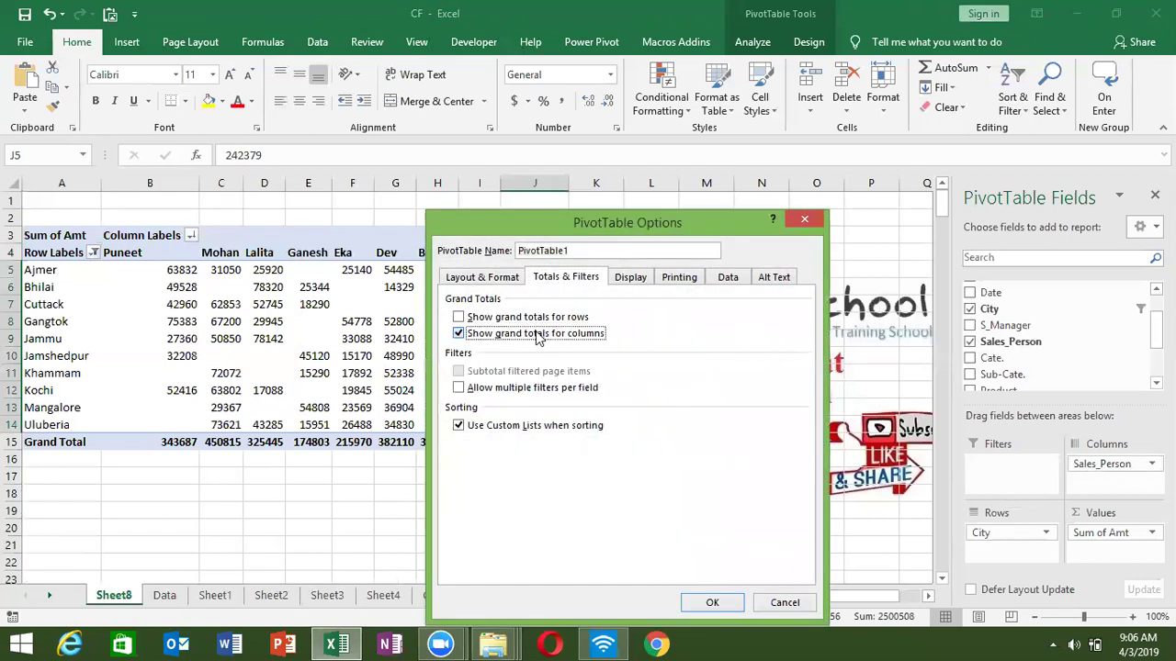
left_click(710, 601)
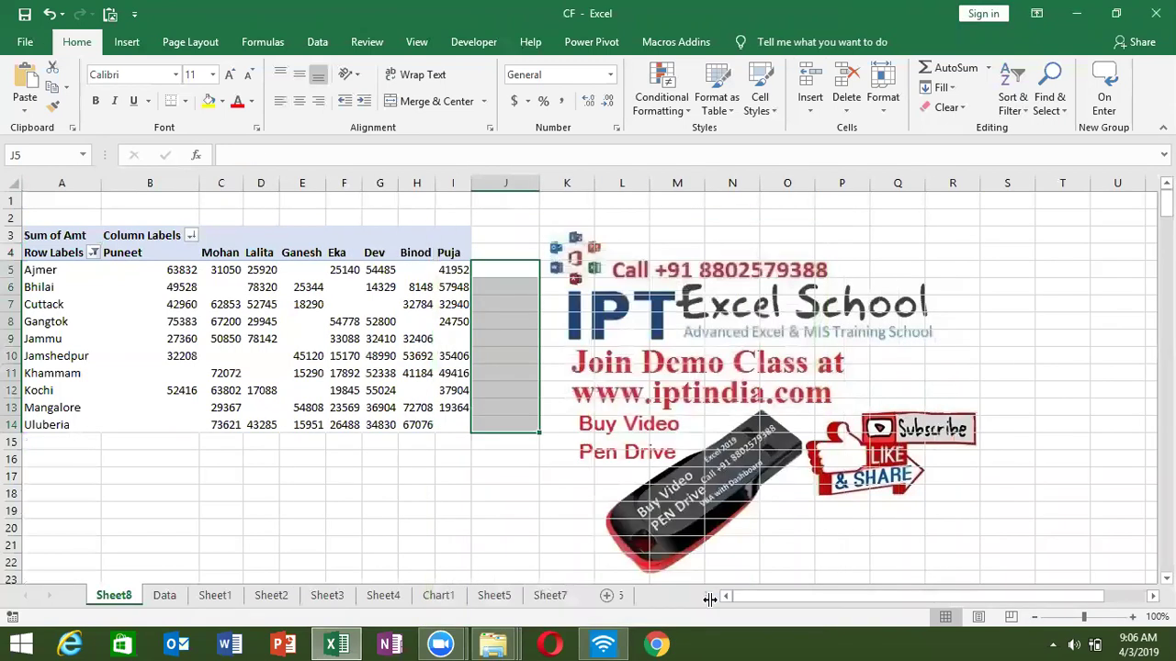
left_click(508, 473)
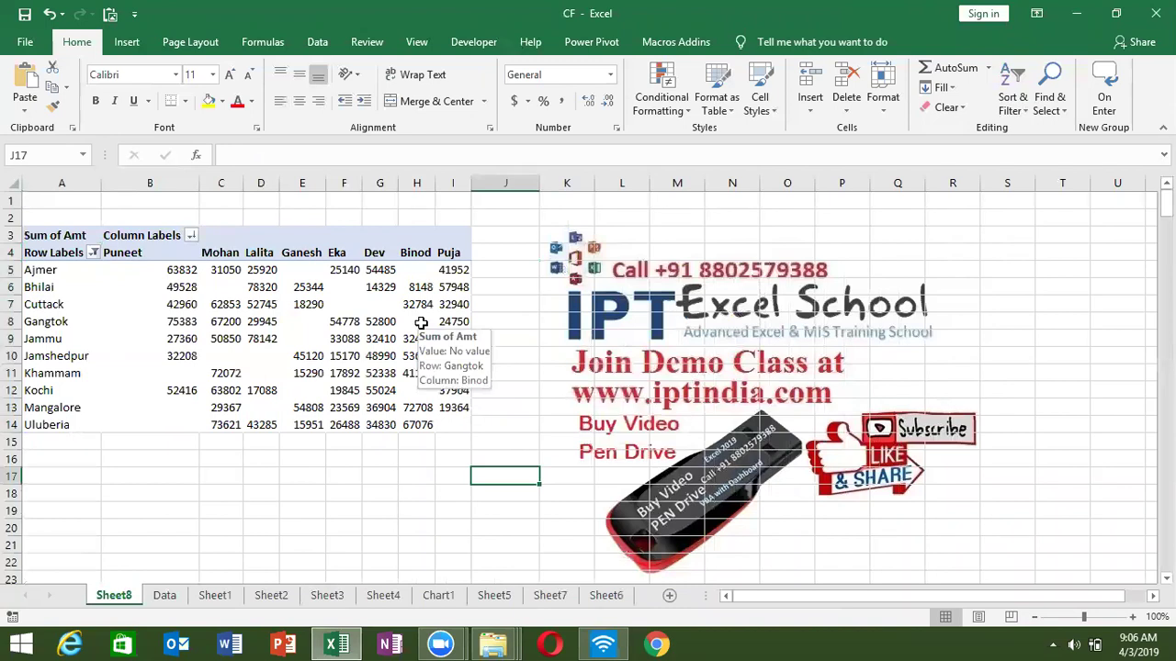
Clear the top-10 filter from City so every city from Pune to Ambattur shows again
left_click(94, 253)
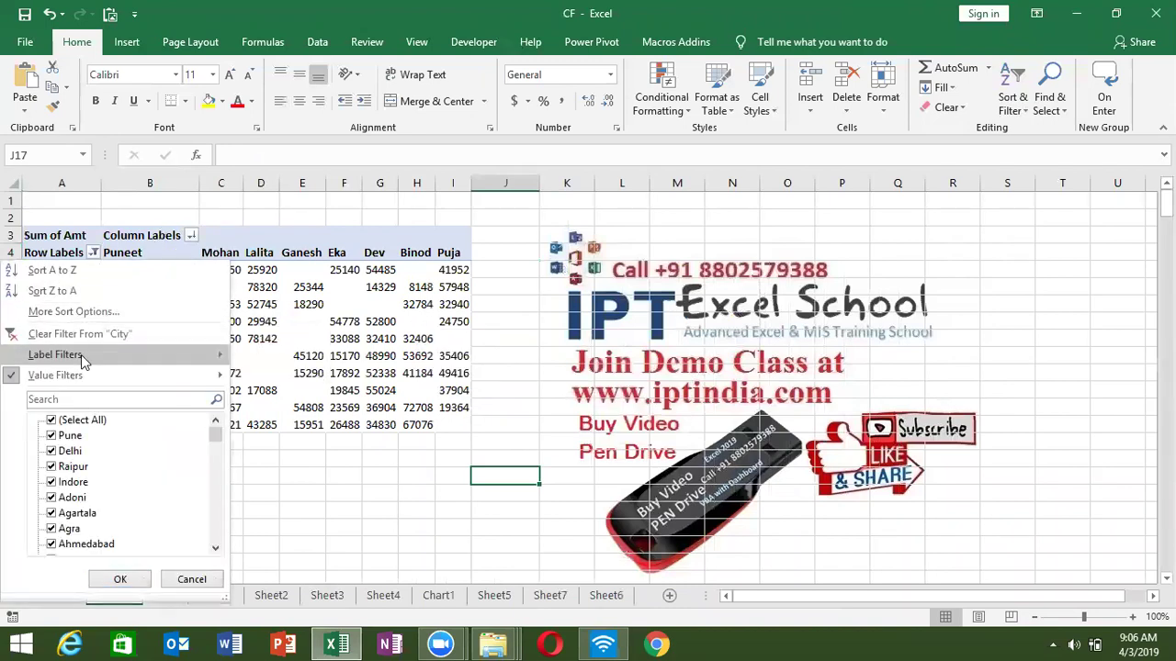
left_click(79, 340)
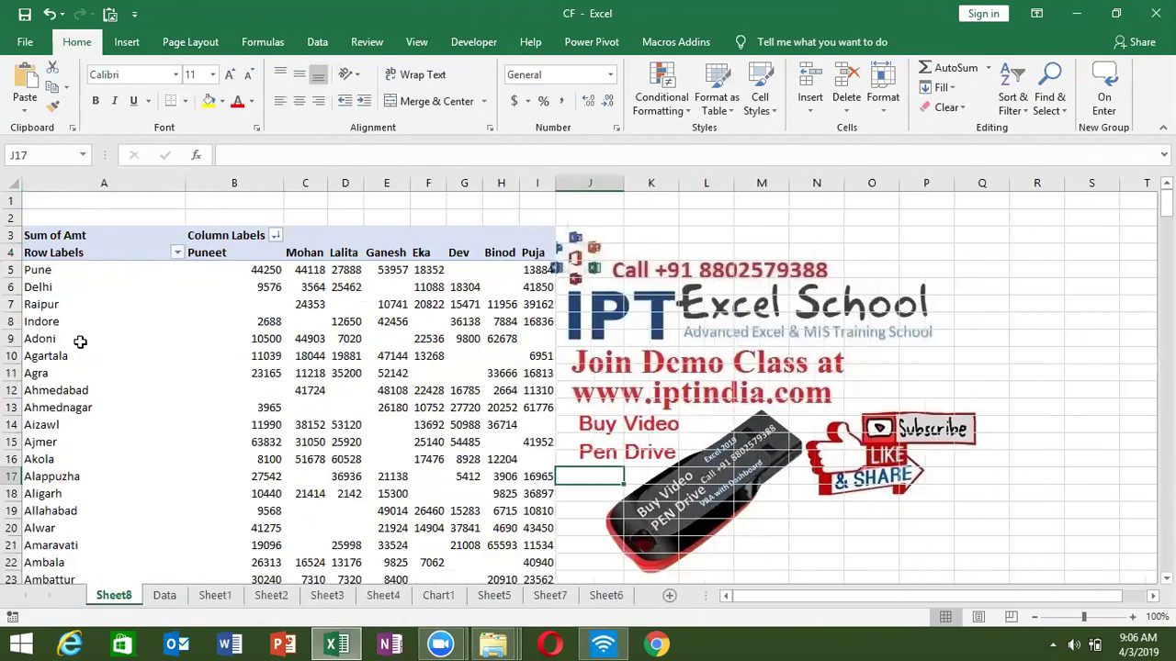
left_click(146, 328)
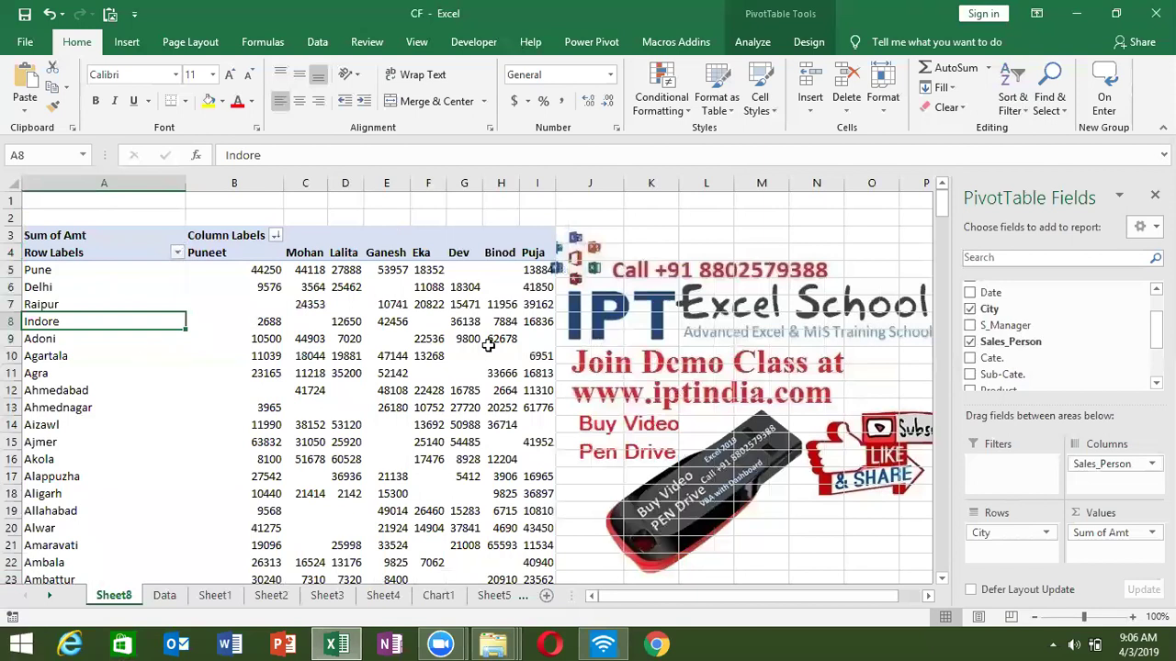
Exclude Puneet and Lalita from the Sales_Person columns, then reopen the list to reselect all
left_click(275, 236)
mouse_move(109, 359)
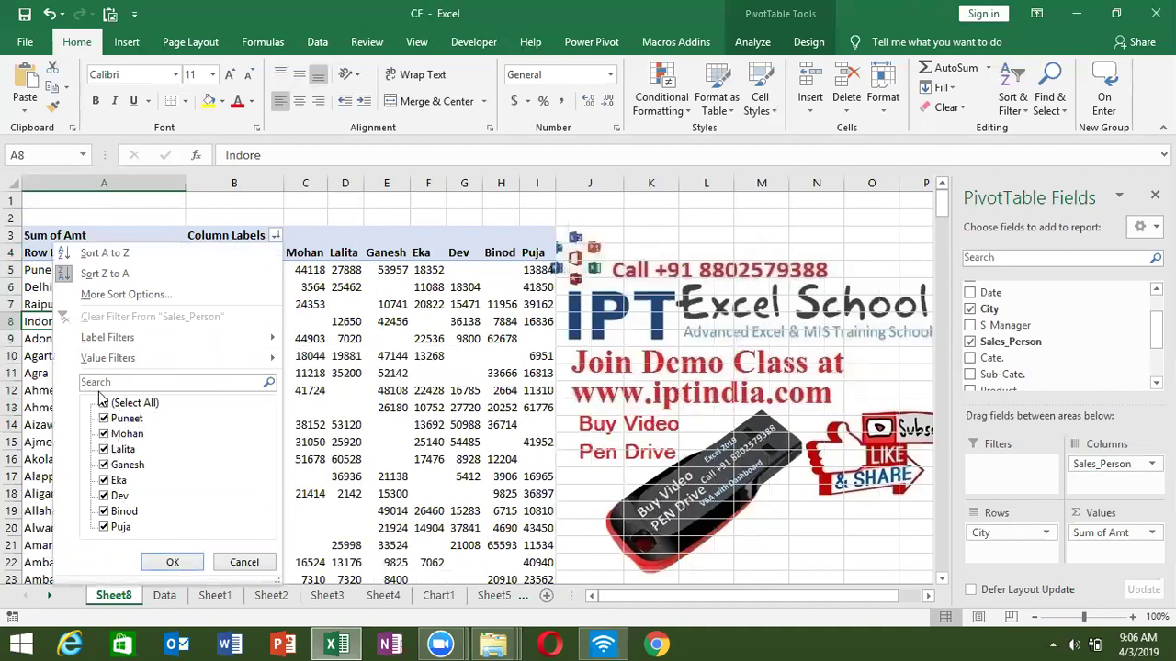
left_click(108, 419)
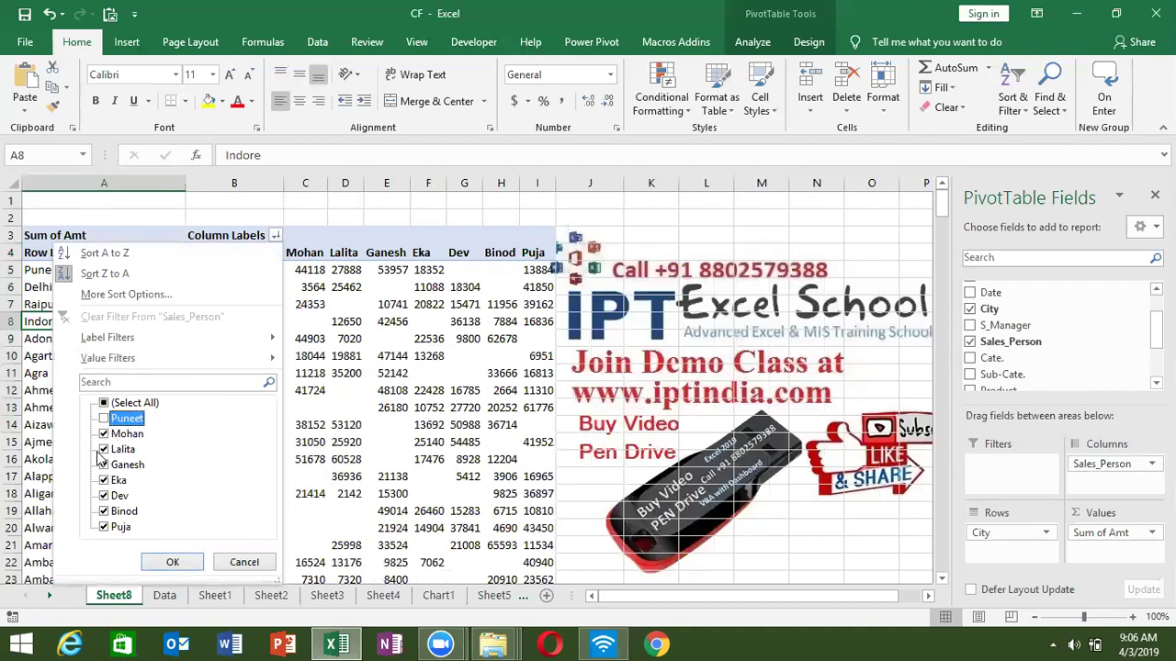
left_click(103, 449)
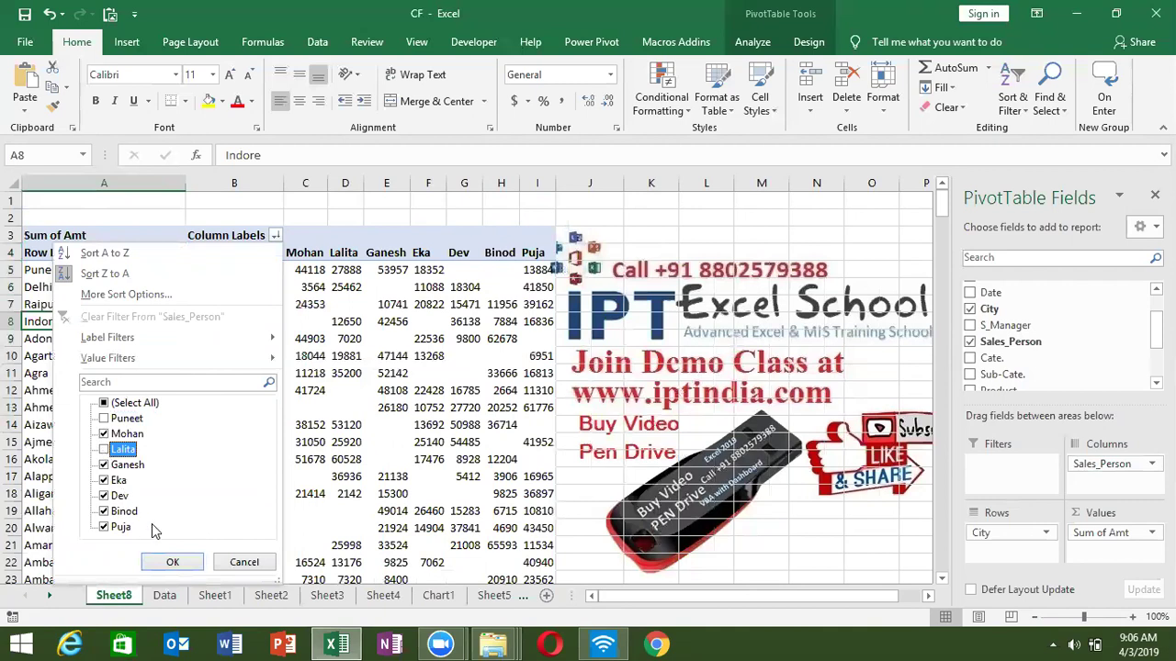
left_click(182, 562)
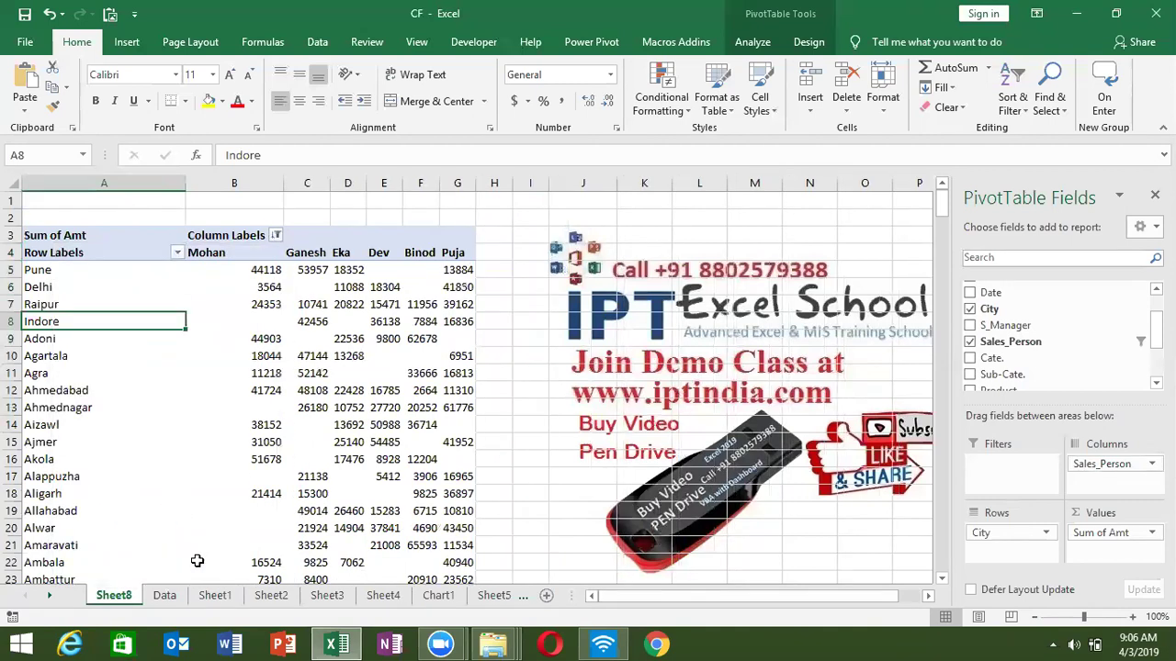
left_click(275, 236)
left_click(102, 407)
Apply a Sales_Person value filter for amounts greater than 25000 and check the Raipur row
left_click(104, 404)
mouse_move(107, 358)
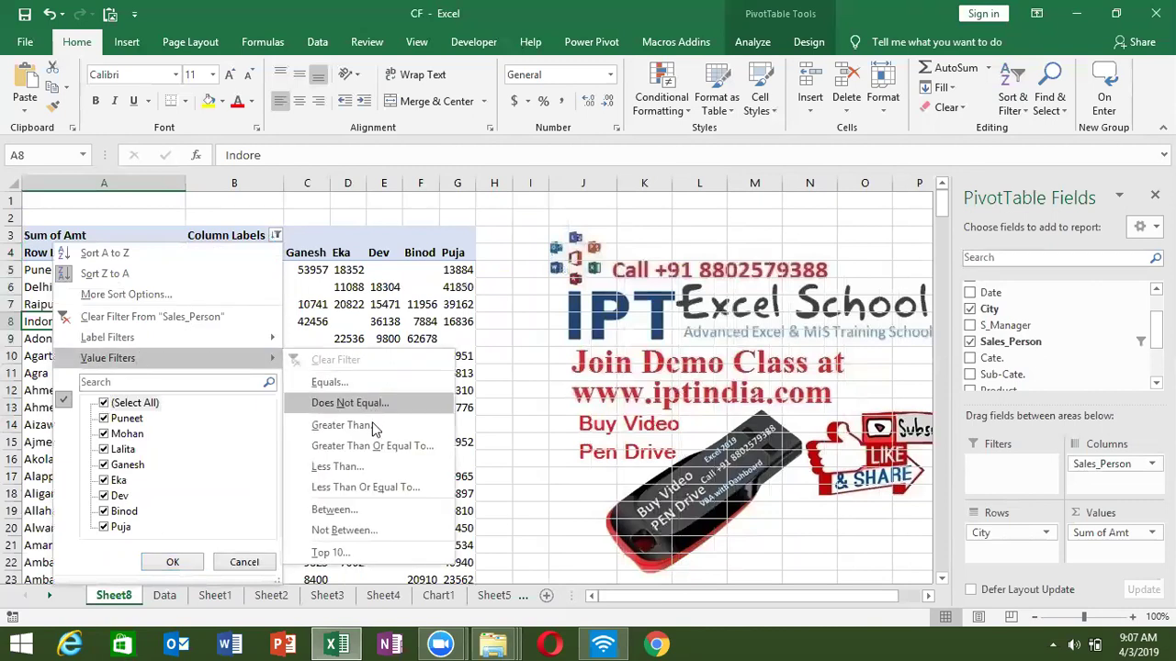
left_click(372, 426)
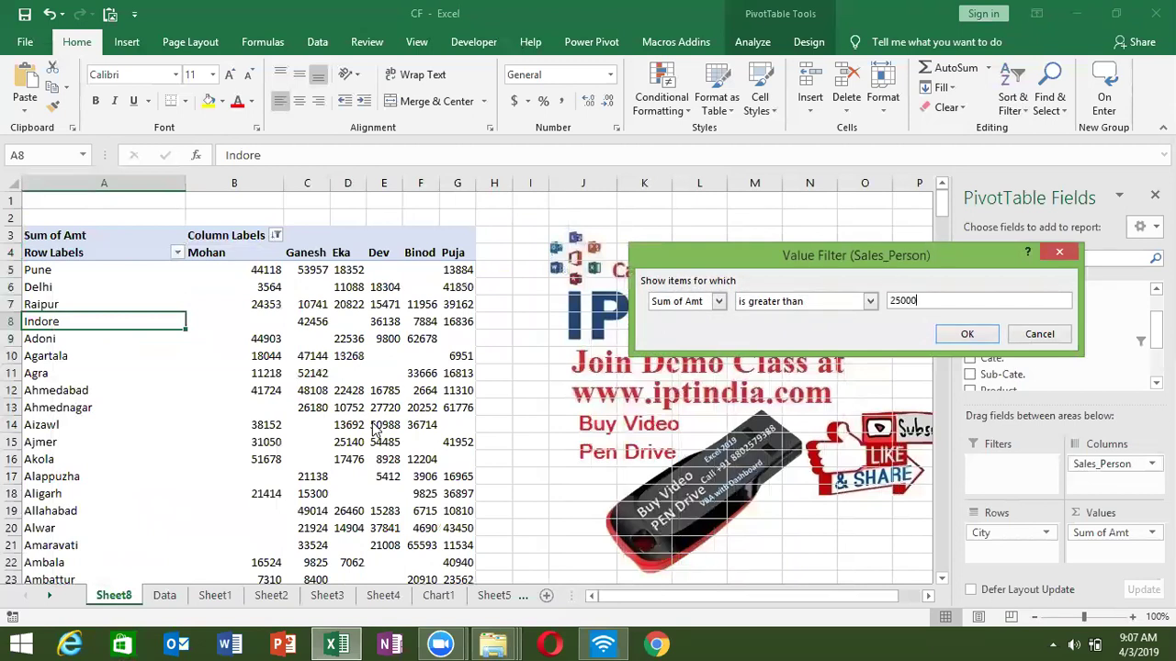
key("Return")
mouse_move(385, 424)
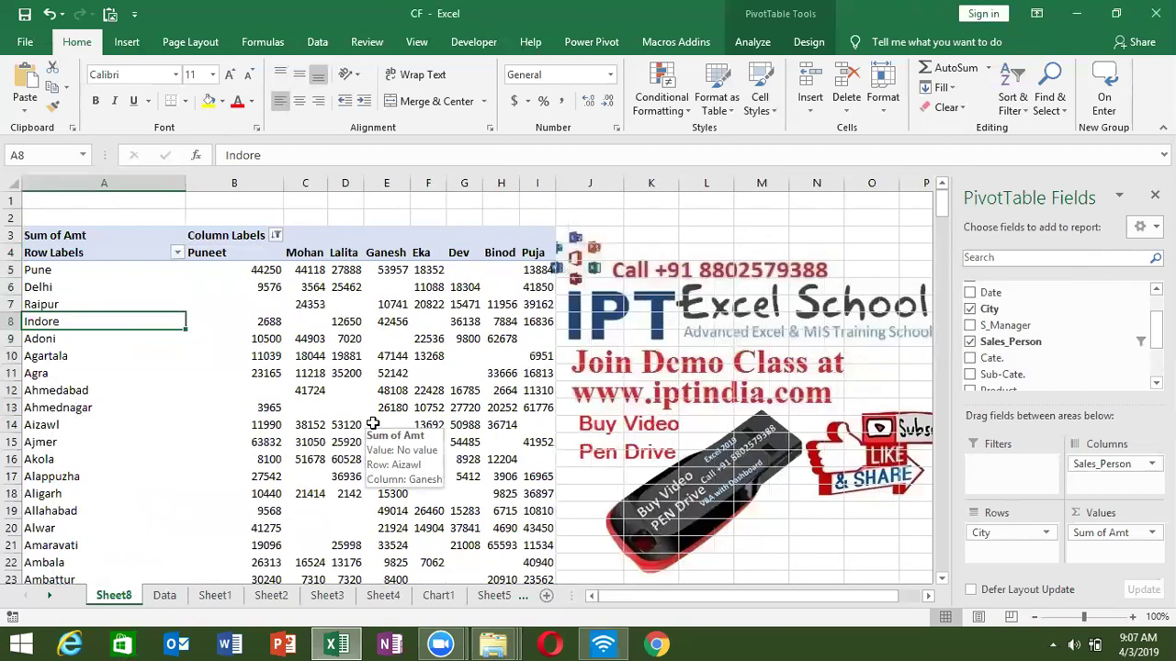
left_click_drag(238, 303, 430, 306)
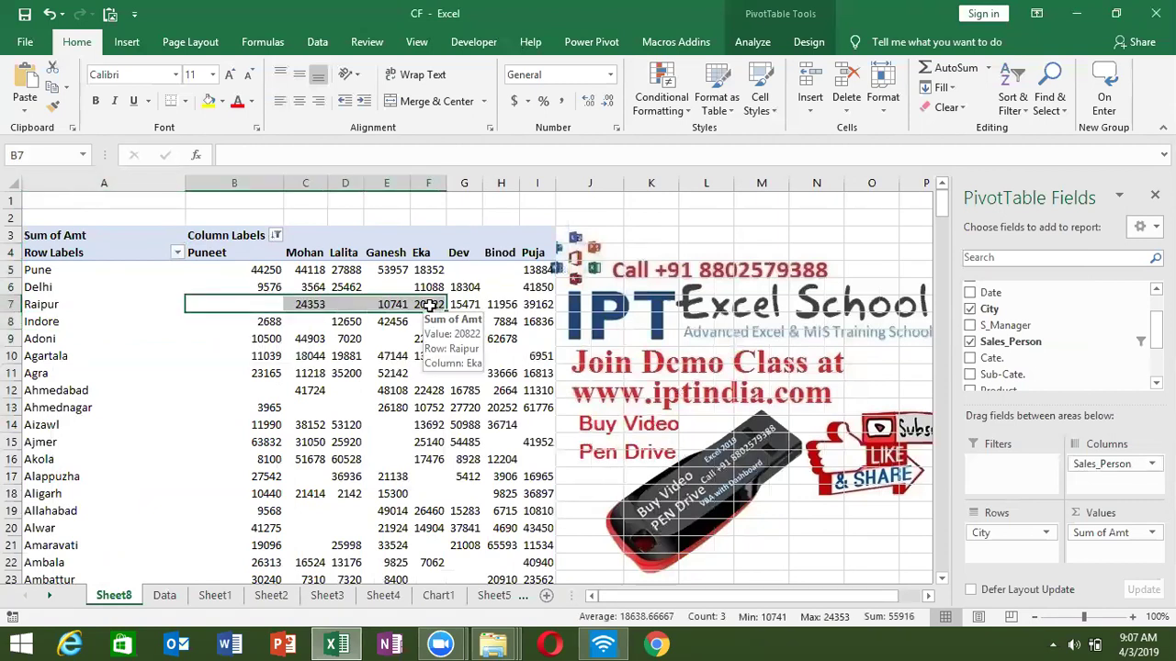
Clear the filter from Sales_Person so all eight salesperson columns return
left_click(265, 254)
left_click(275, 235)
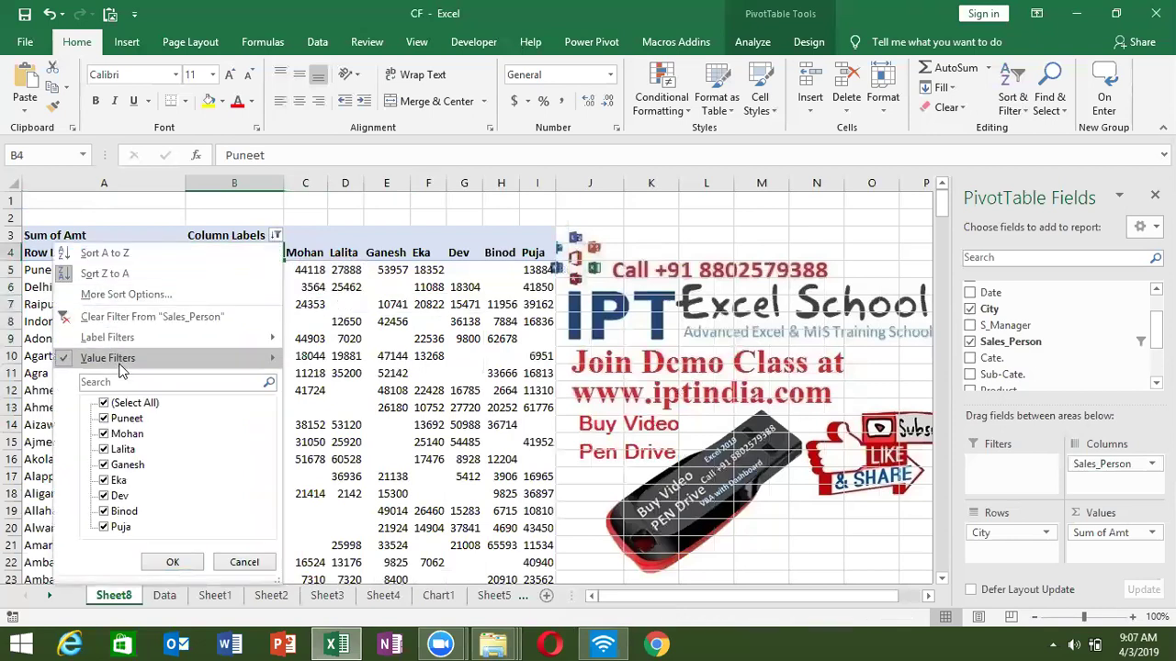
left_click(110, 315)
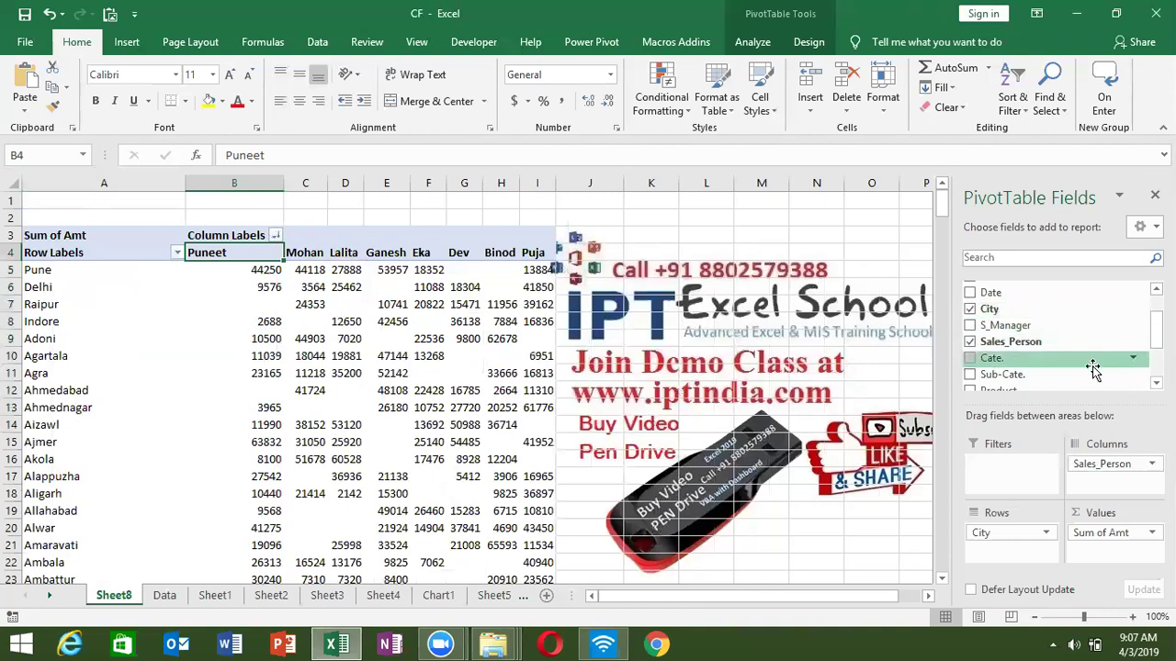
Add Cate. as a report filter and set it to SME
left_click_drag(1092, 367, 992, 473)
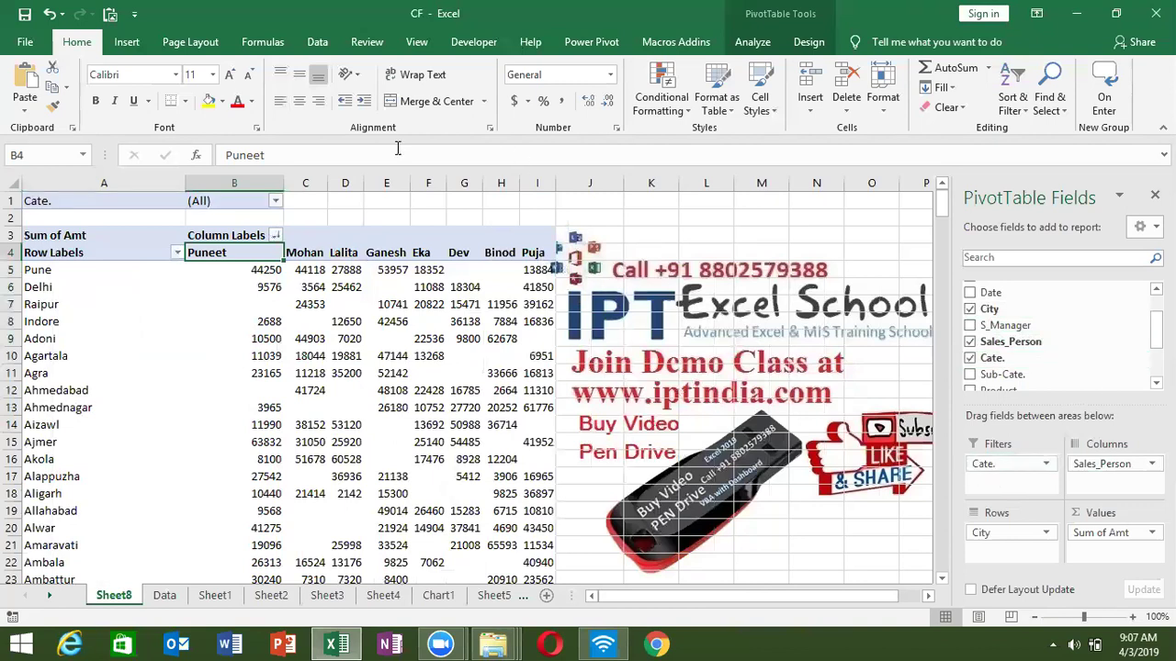
left_click(275, 200)
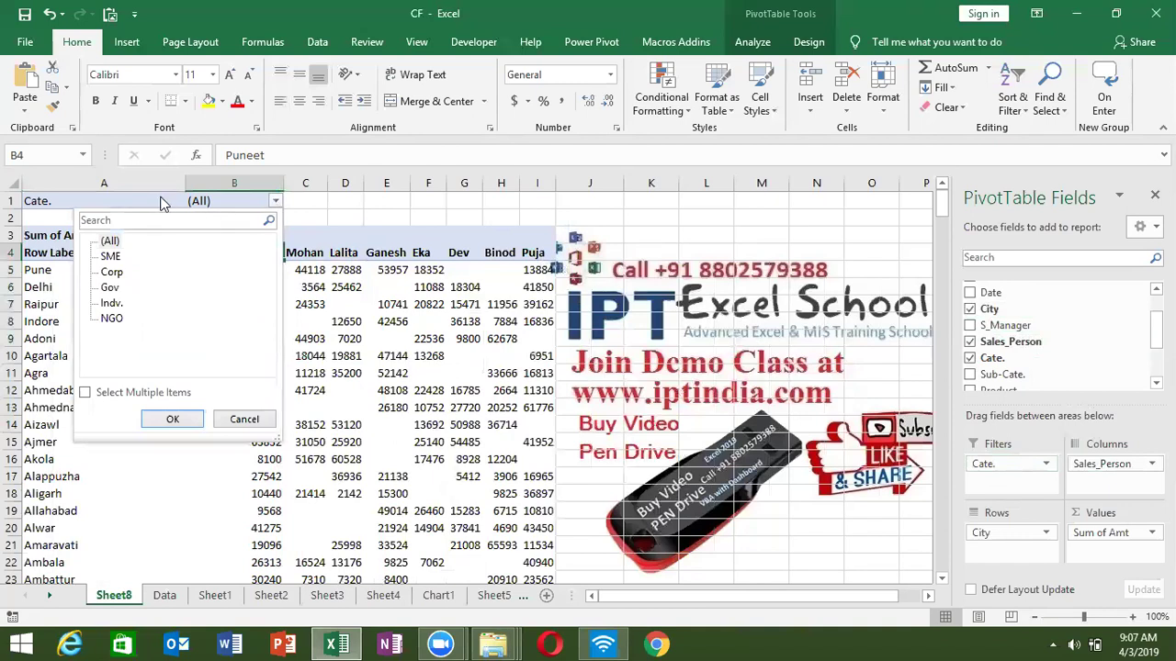
left_click(174, 418)
scroll(163, 382, "down", 8)
scroll(163, 382, "up", 6)
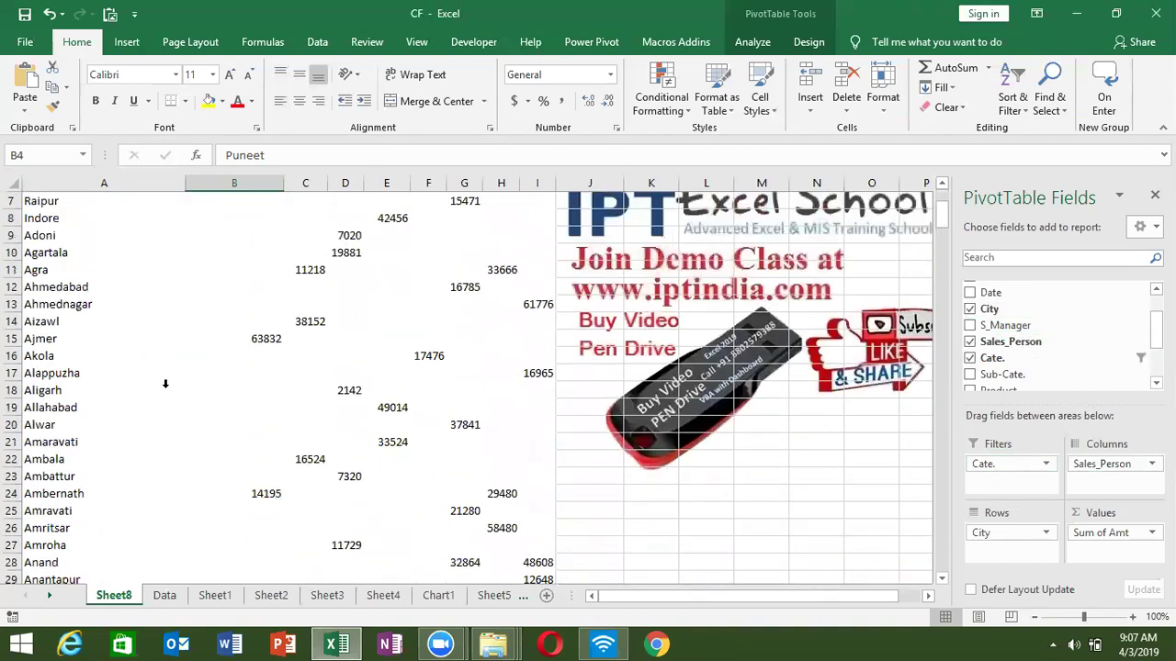
scroll(165, 384, "up", 2)
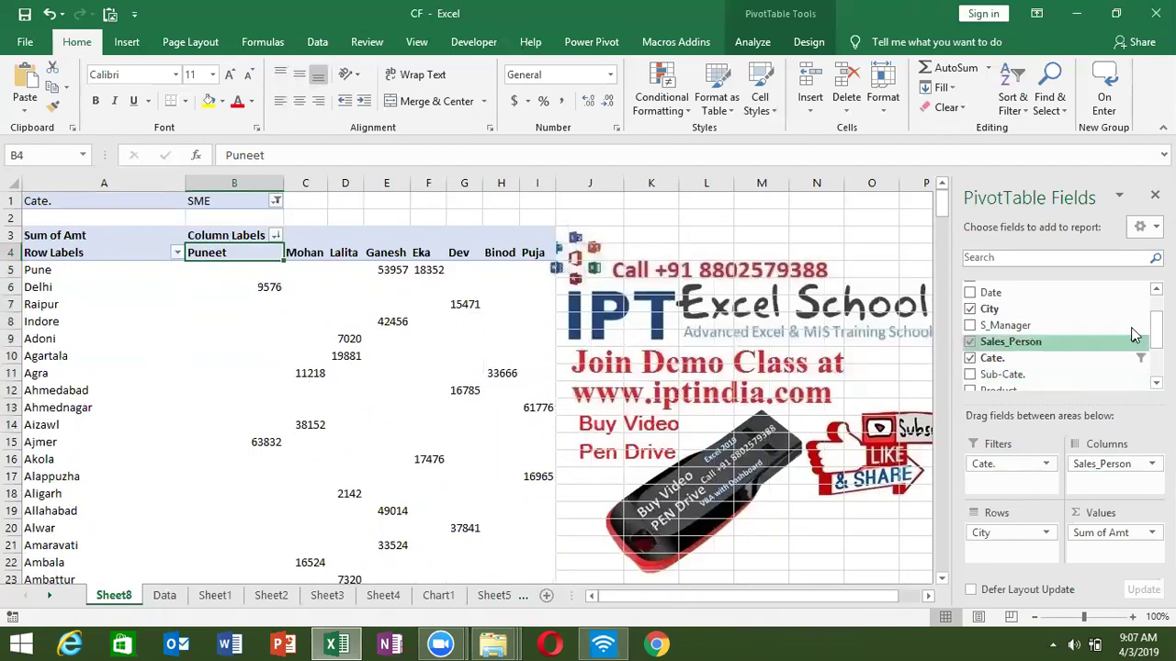
scroll(1134, 336, "down", 1)
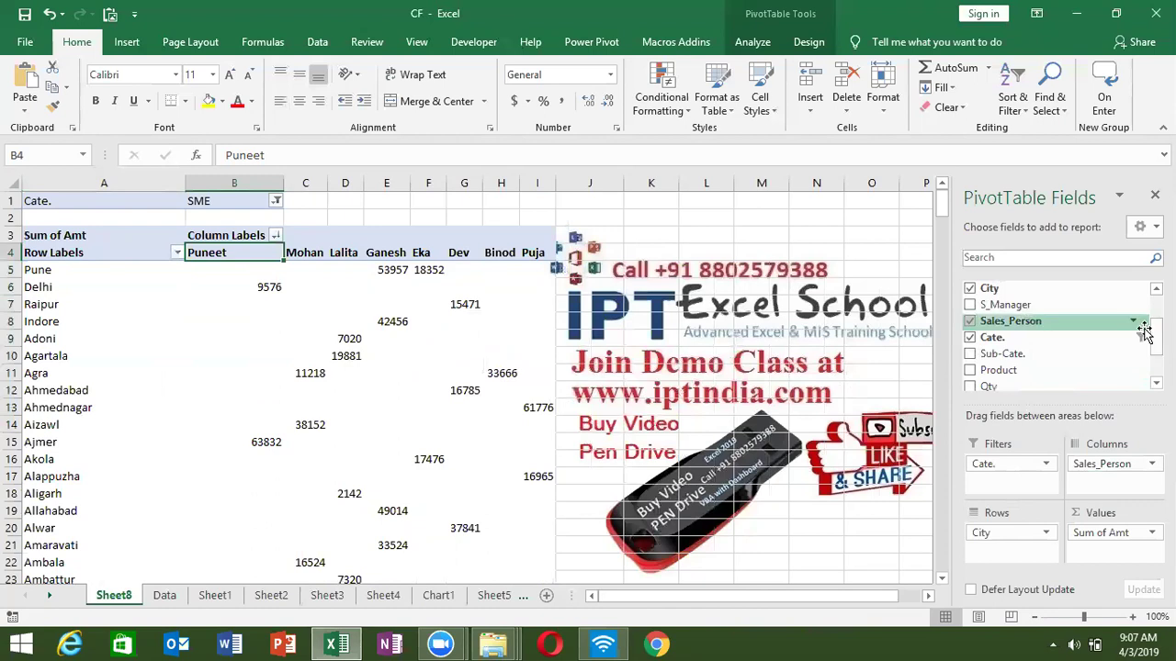
Add Sub-Cate. as a second report filter and set it to F
left_click_drag(1011, 359, 1011, 480)
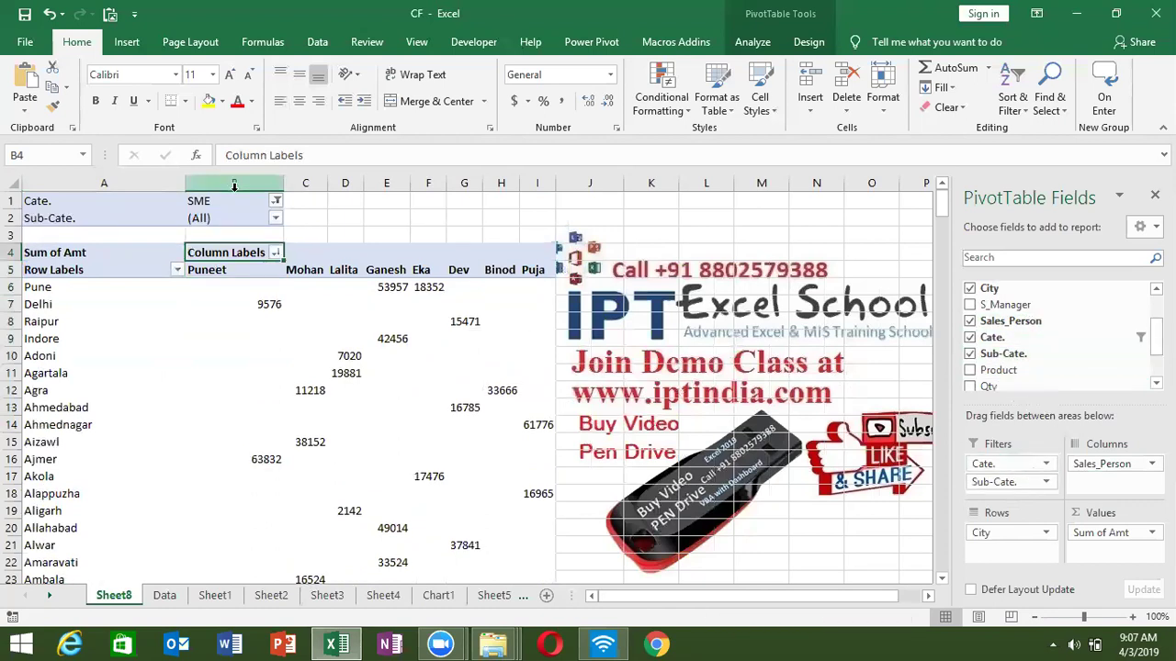
left_click(275, 219)
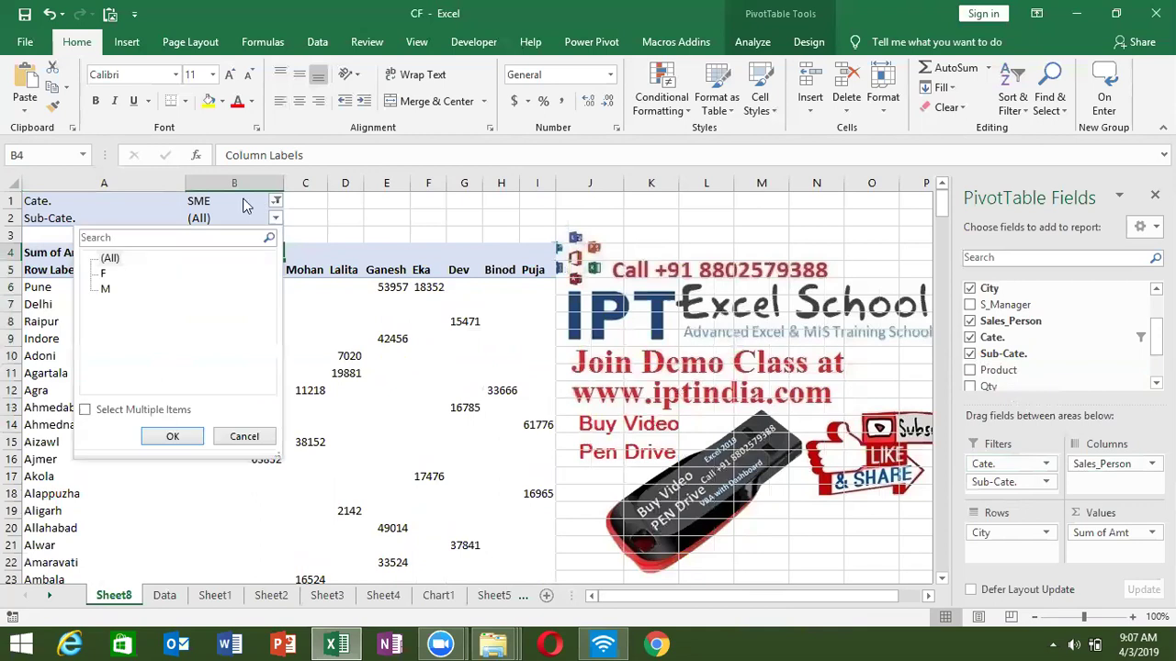
left_click(151, 285)
left_click(104, 290)
left_click(103, 274)
left_click(173, 436)
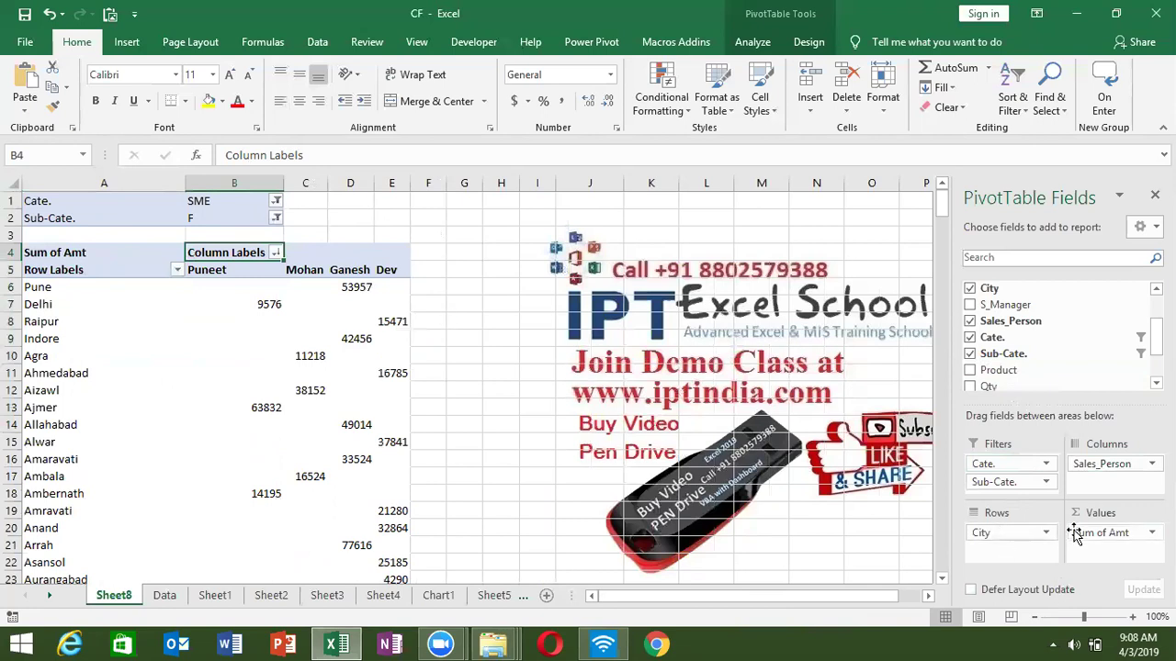
Remove Sales_Person from Columns and uncheck Cate. and Sub-Cate., leaving City rows with Sum of Amt
left_click_drag(1031, 485, 1014, 496)
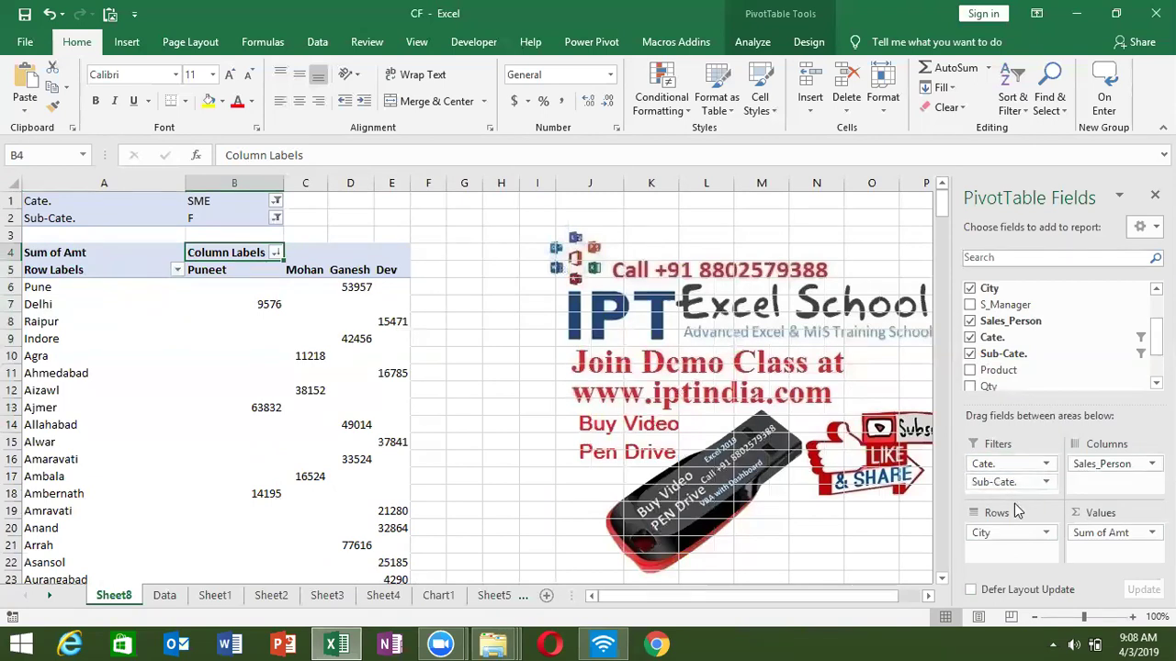
mouse_move(1106, 464)
left_mouse_down()
mouse_move(1038, 512)
mouse_move(1015, 496)
mouse_move(1109, 482)
left_mouse_up()
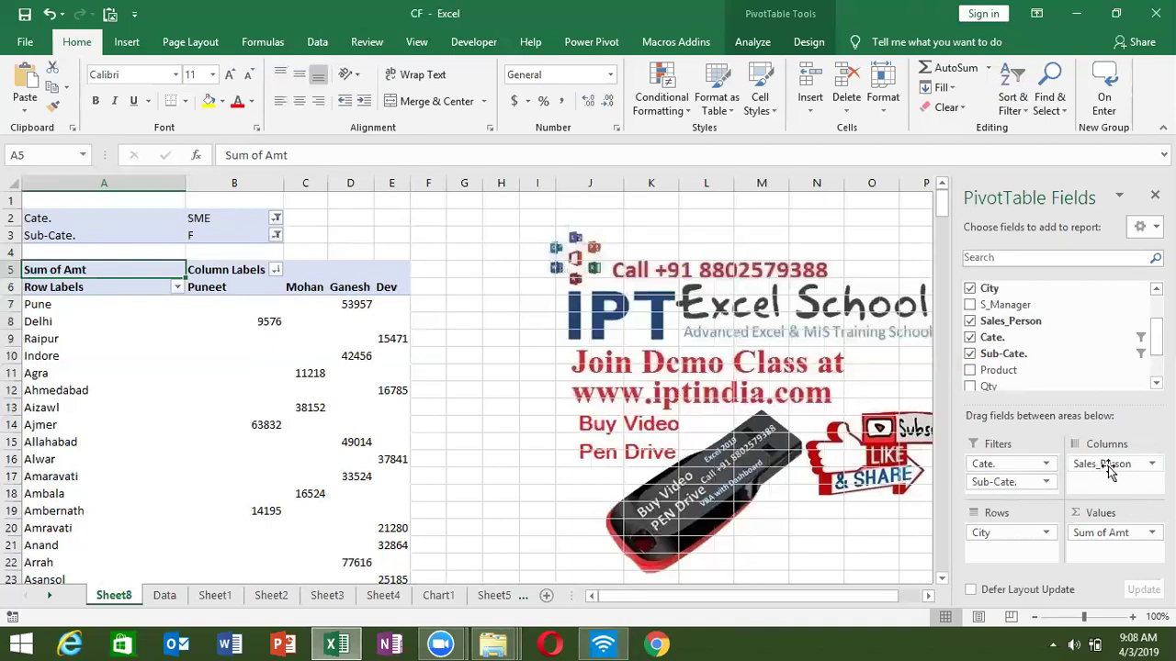
left_click_drag(1109, 468, 1075, 353)
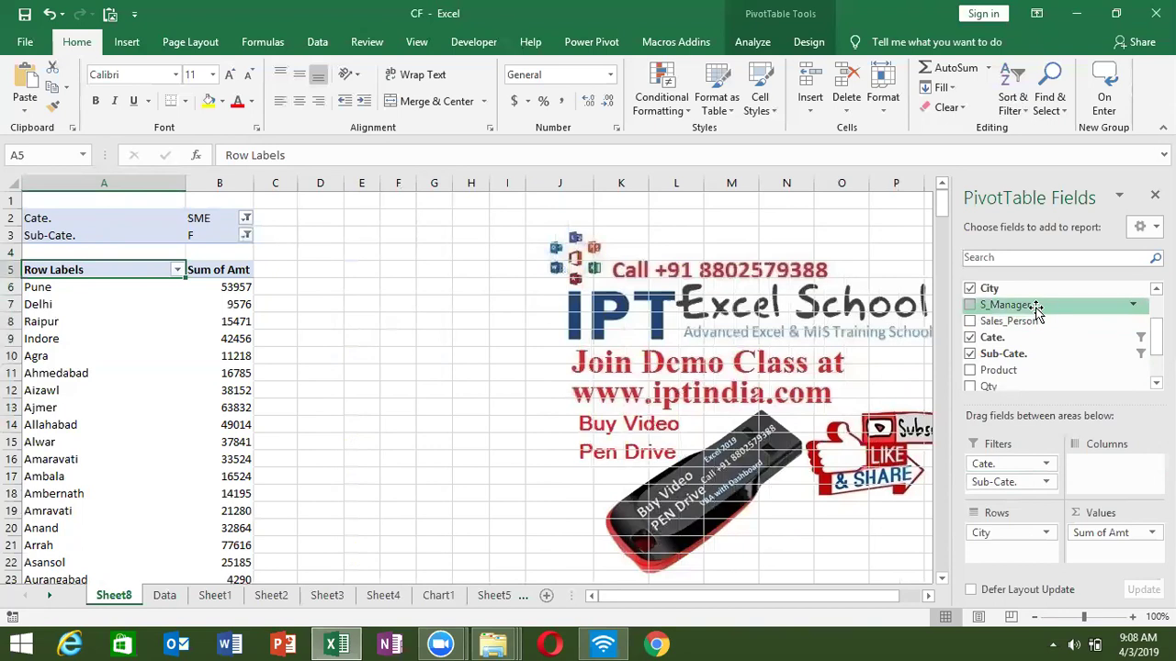
scroll(1025, 357, "down", 1)
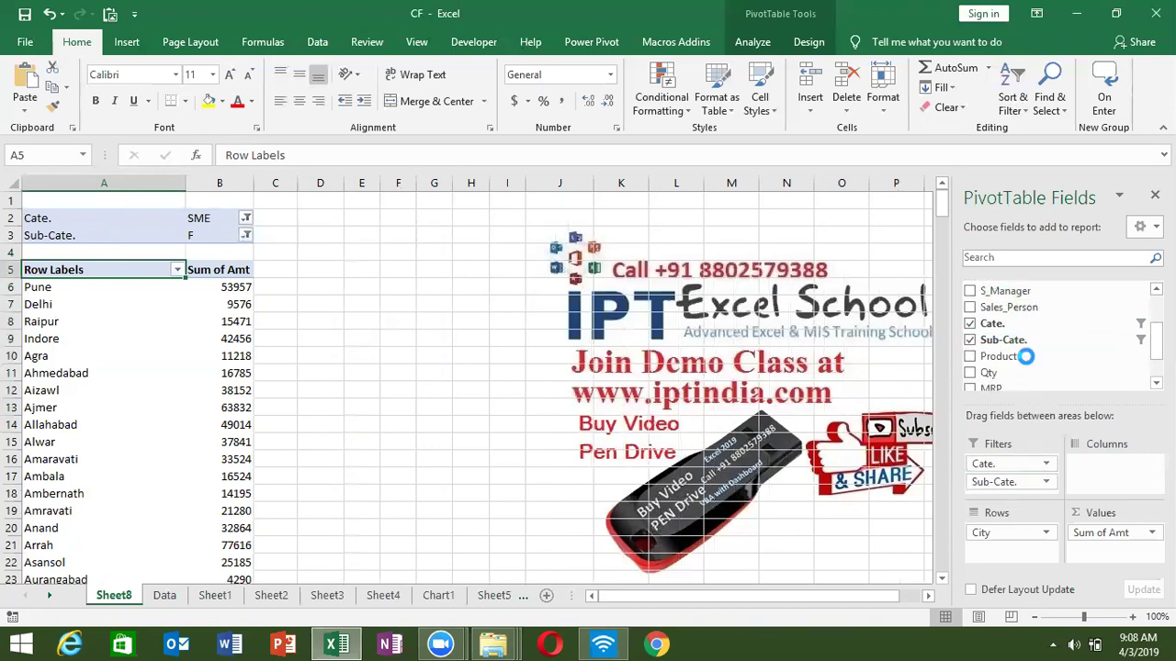
left_click(1025, 357)
left_click(987, 360)
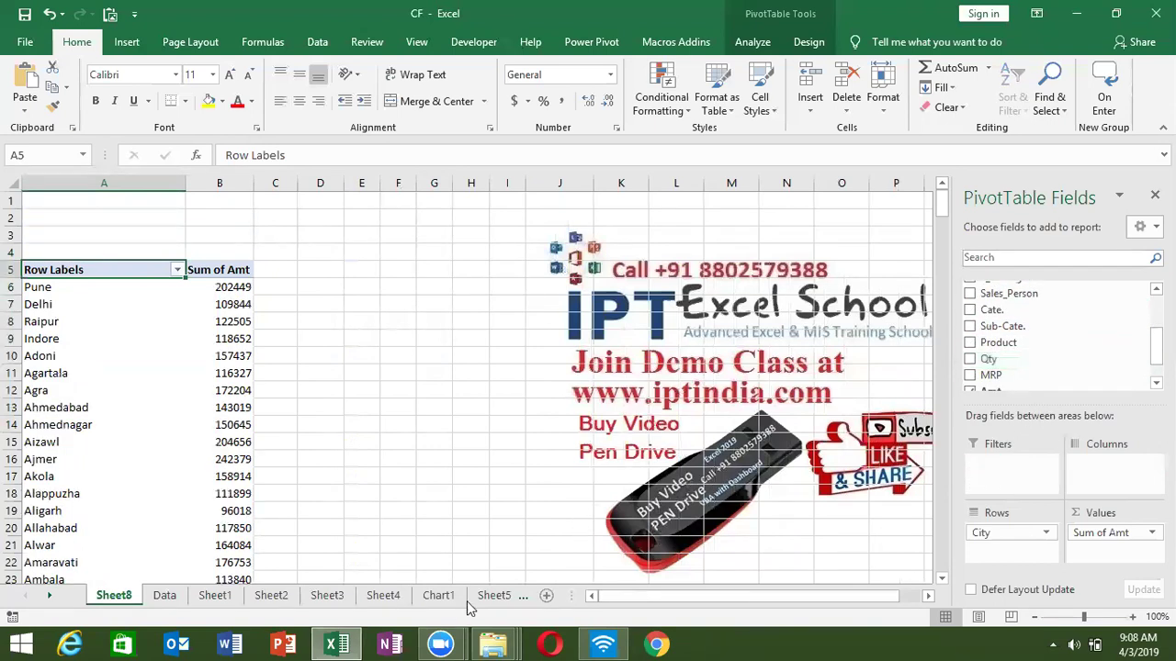
Copy the Data sheet's table and paste it into a new workbook, Book1
left_click(163, 595)
key("ctrl+c")
key("ctrl+n")
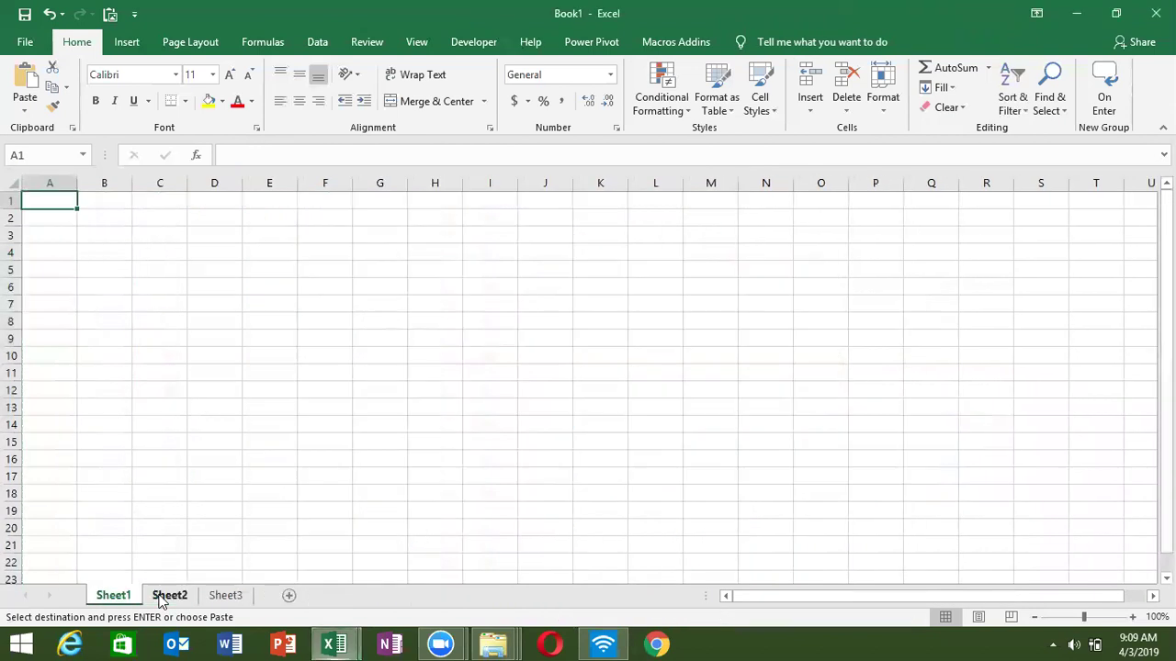
key("ctrl+v")
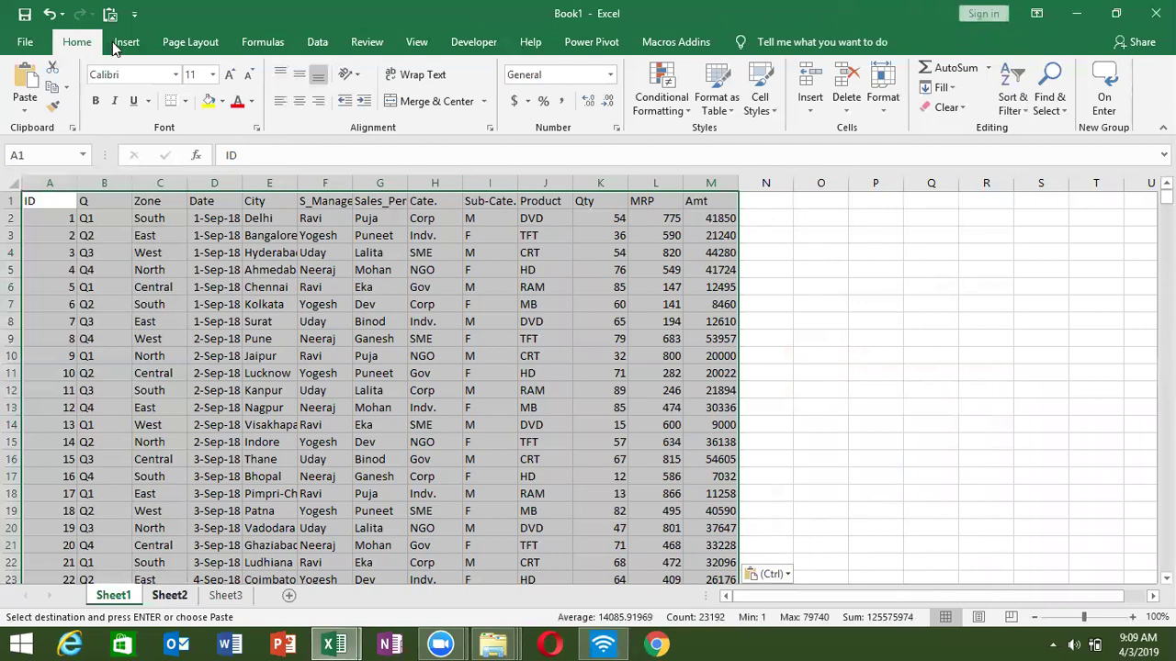
Insert a pivot table from the pasted data on a new worksheet
left_click(125, 42)
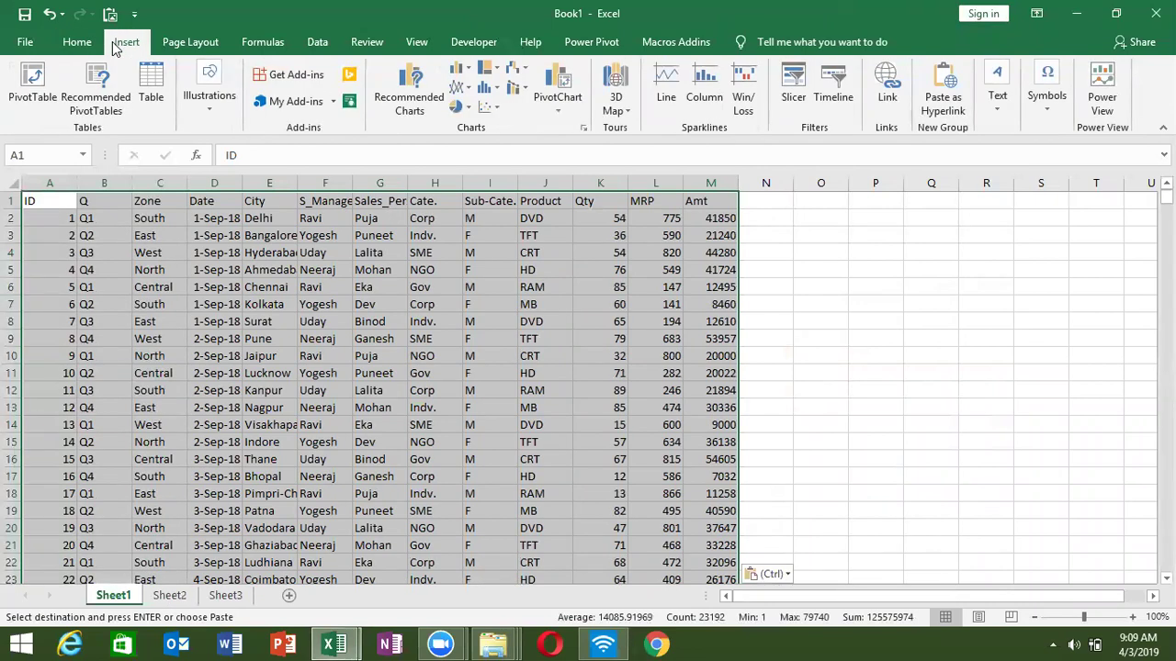
left_click(28, 81)
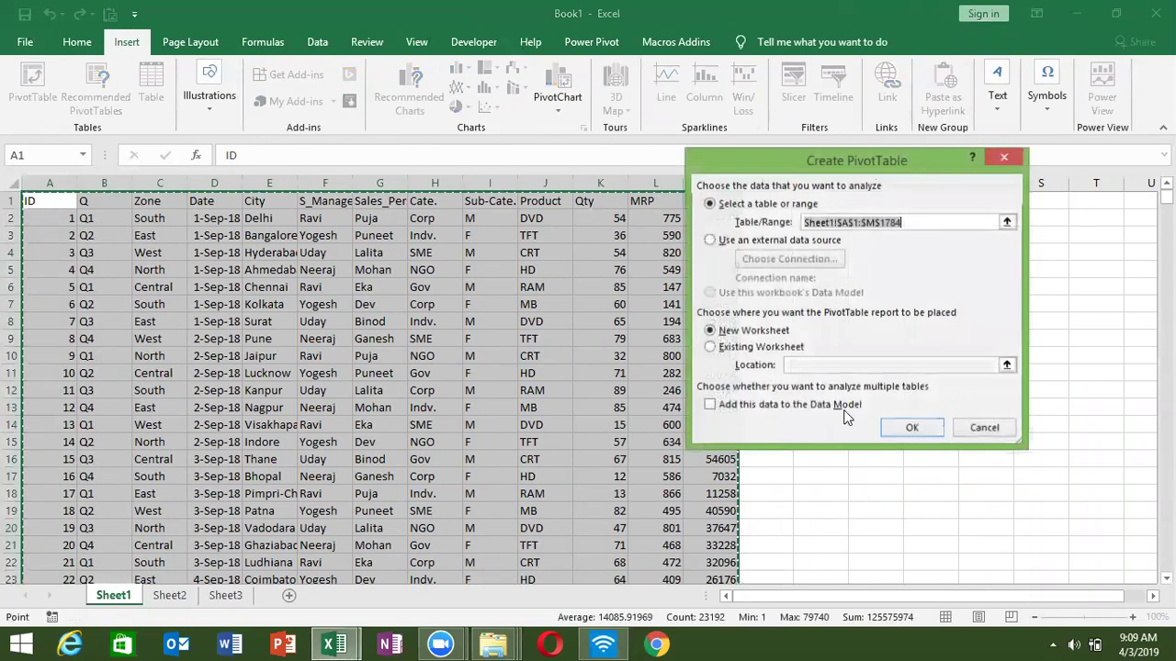
left_click(912, 428)
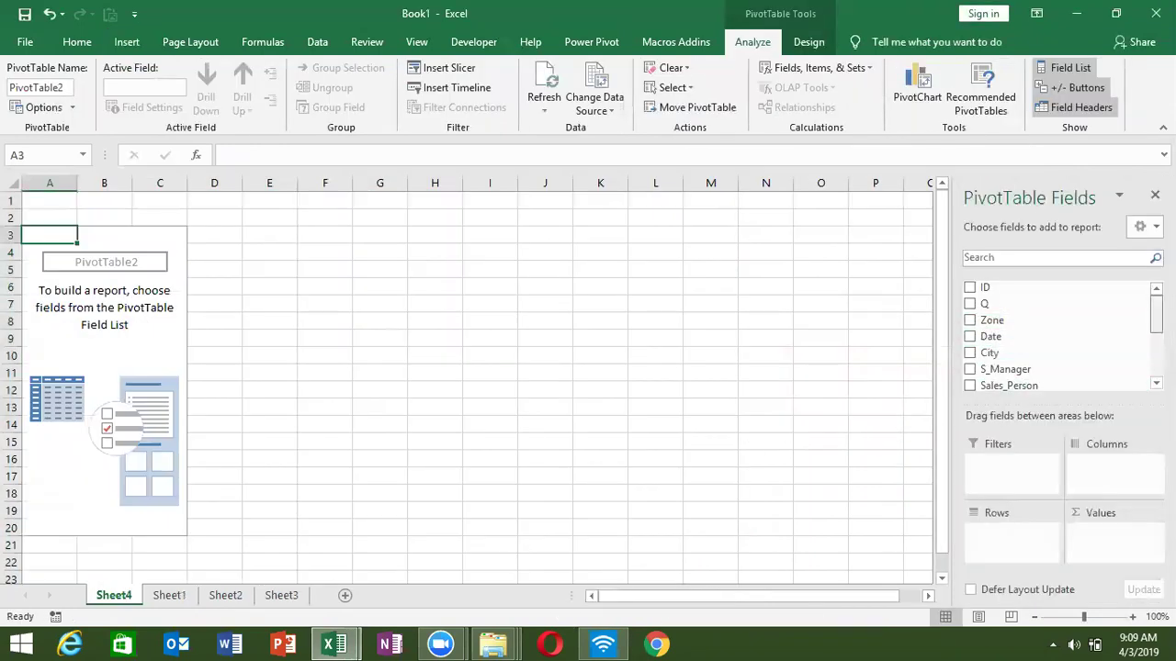
Lay out the pivot with Qty as row labels and Sum of Qty as values
scroll(1056, 335, "down", 1)
left_click_drag(1056, 347, 1042, 550)
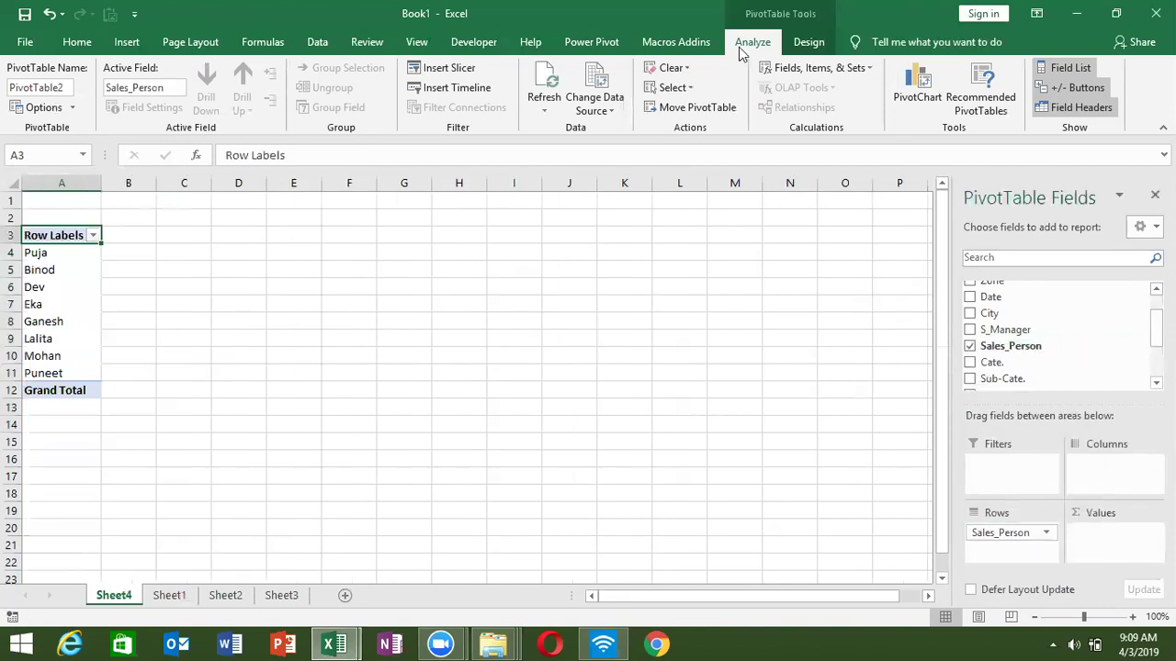
left_click(687, 109)
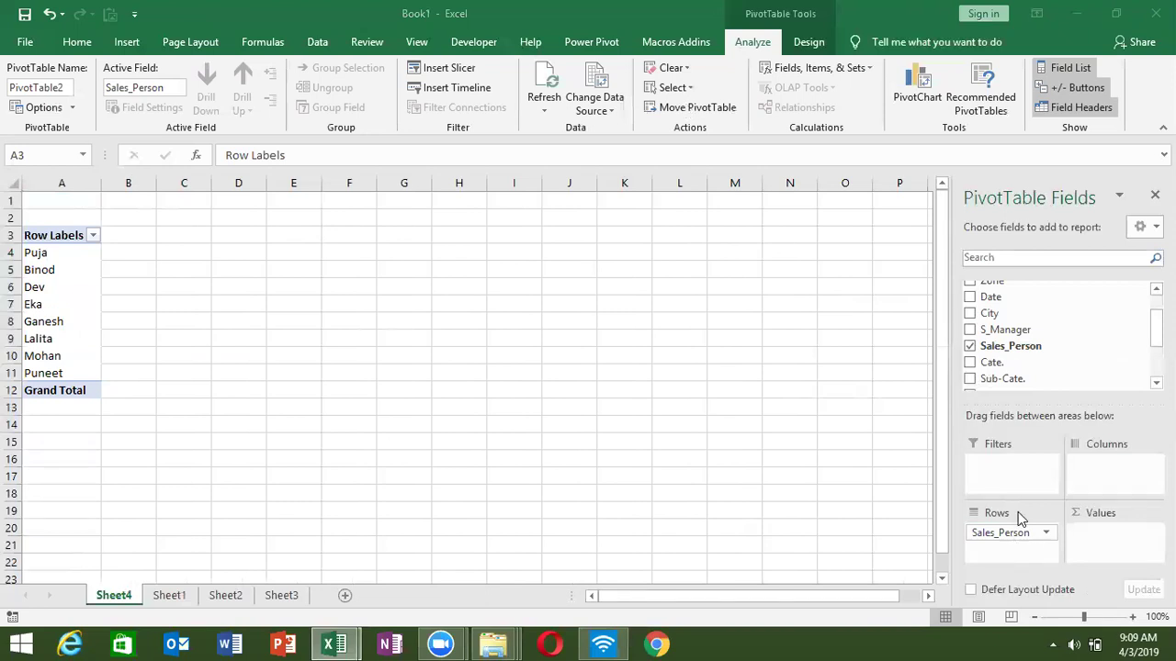
mouse_move(1027, 533)
left_mouse_down()
mouse_move(1051, 306)
mouse_move(1112, 320)
left_mouse_up()
scroll(1056, 331, "down", 2)
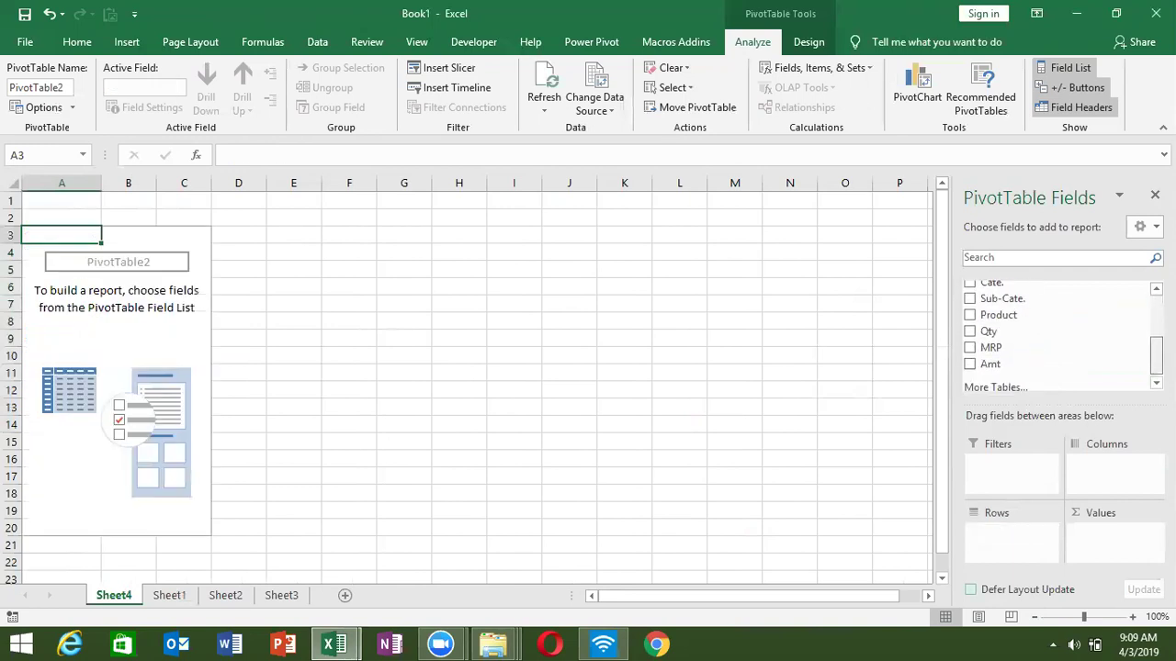
left_click_drag(1038, 328, 1026, 548)
mouse_move(989, 326)
left_mouse_down()
mouse_move(1086, 390)
mouse_move(1114, 540)
left_mouse_up()
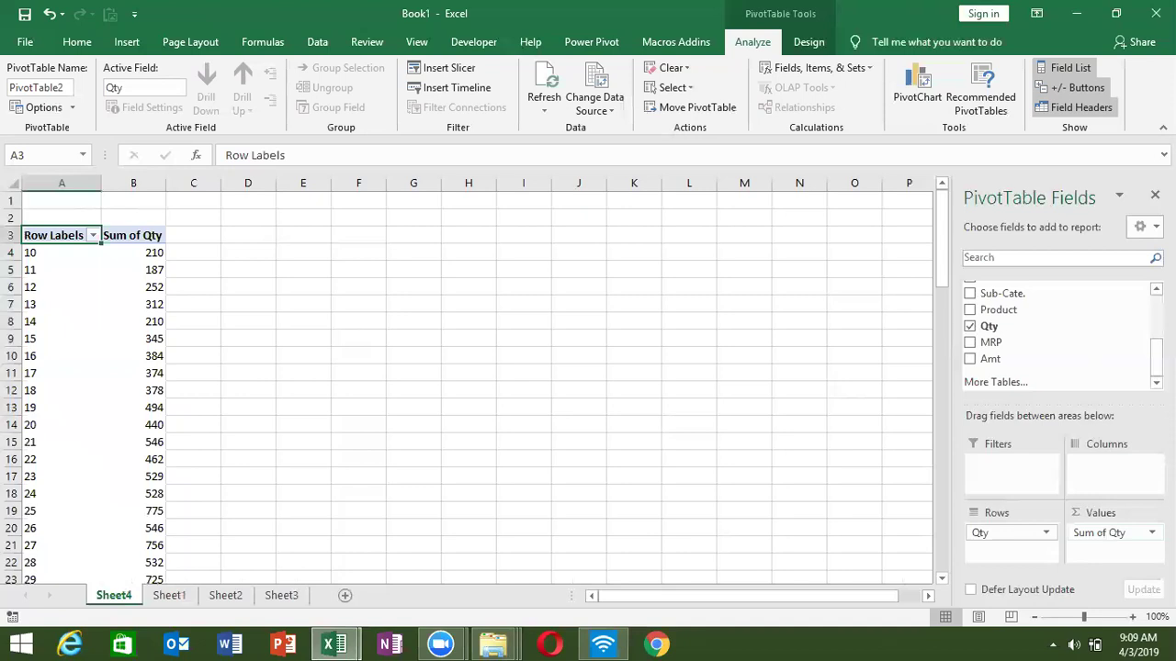
Group the Qty row labels from 0 to 100 in steps of 10
left_click(95, 308)
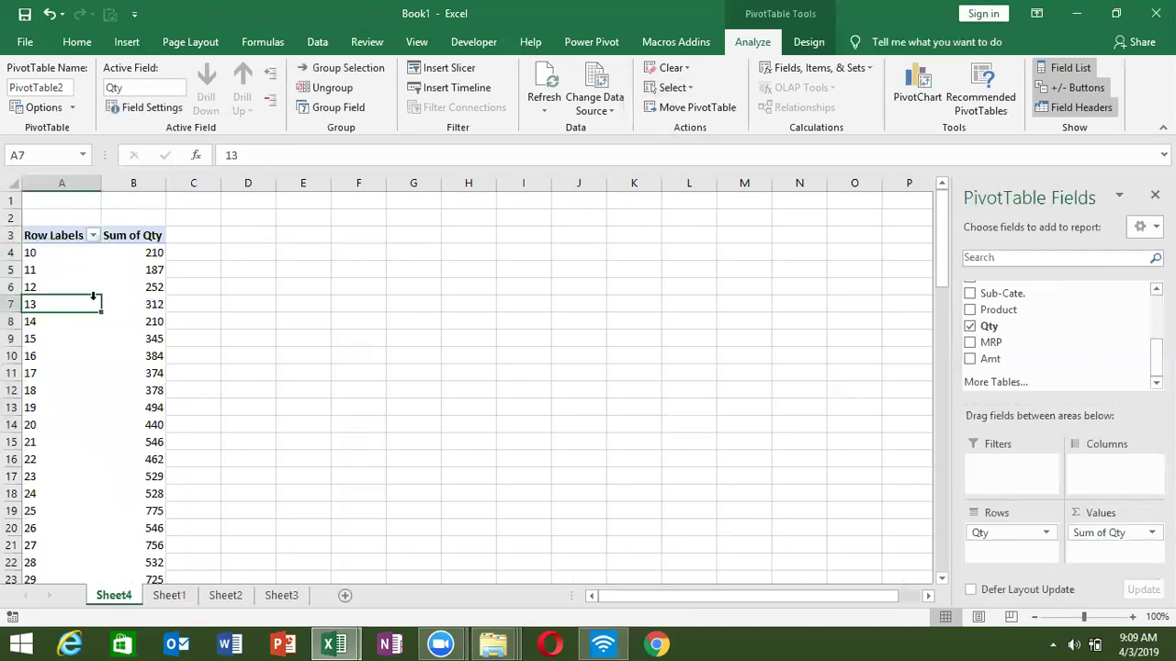
right_click(96, 307)
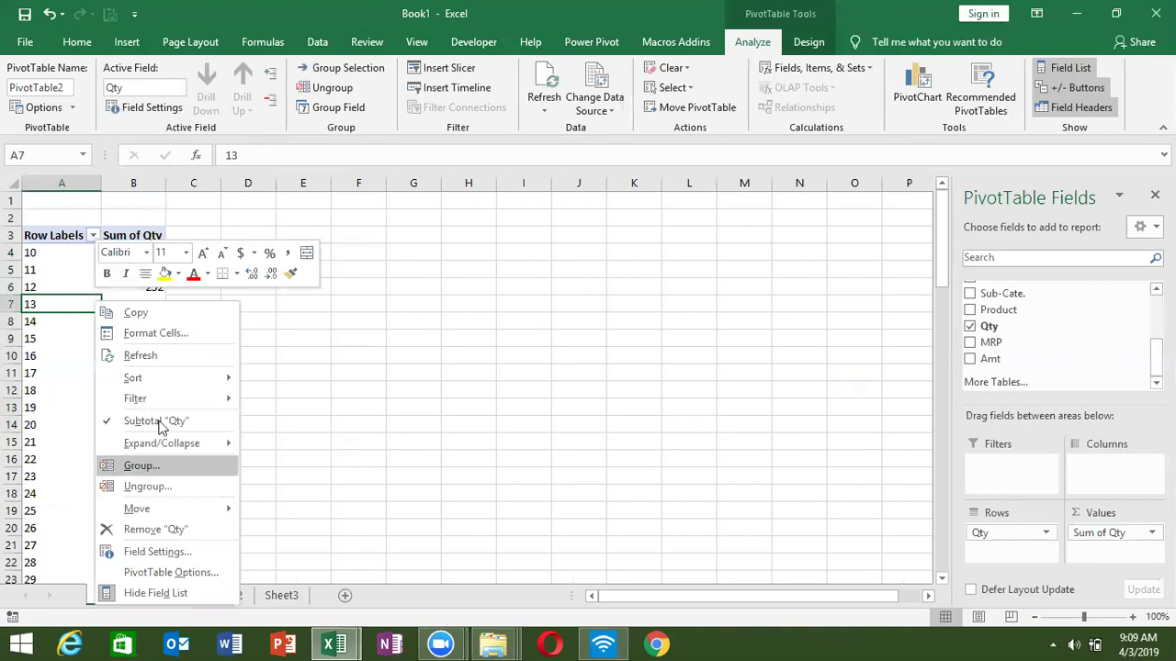
left_click(139, 467)
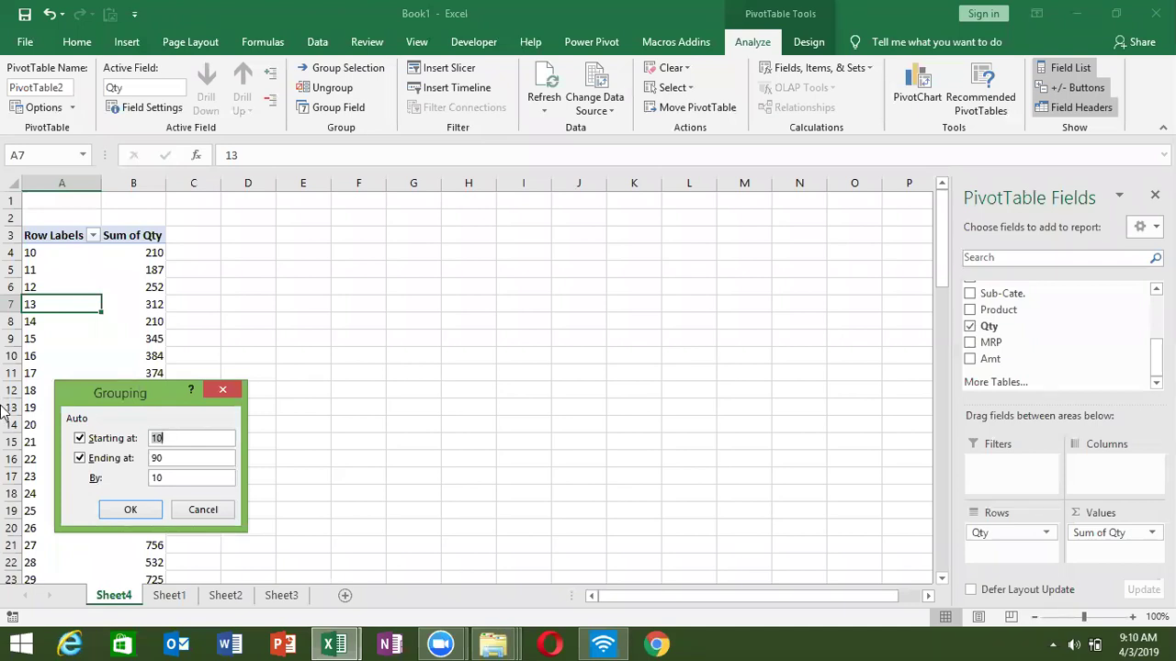
type("0")
type("0")
type("100")
left_click(108, 508)
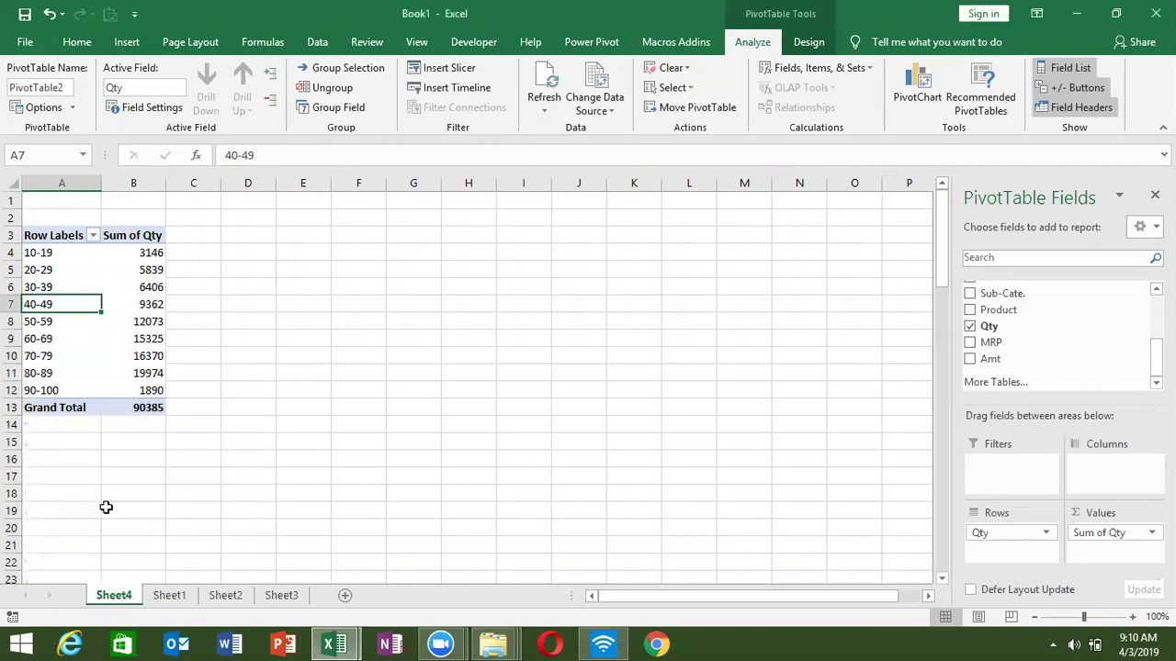
Step through the Qty ranges from 10-19 down to 90-100 to review their totals
left_click(29, 254)
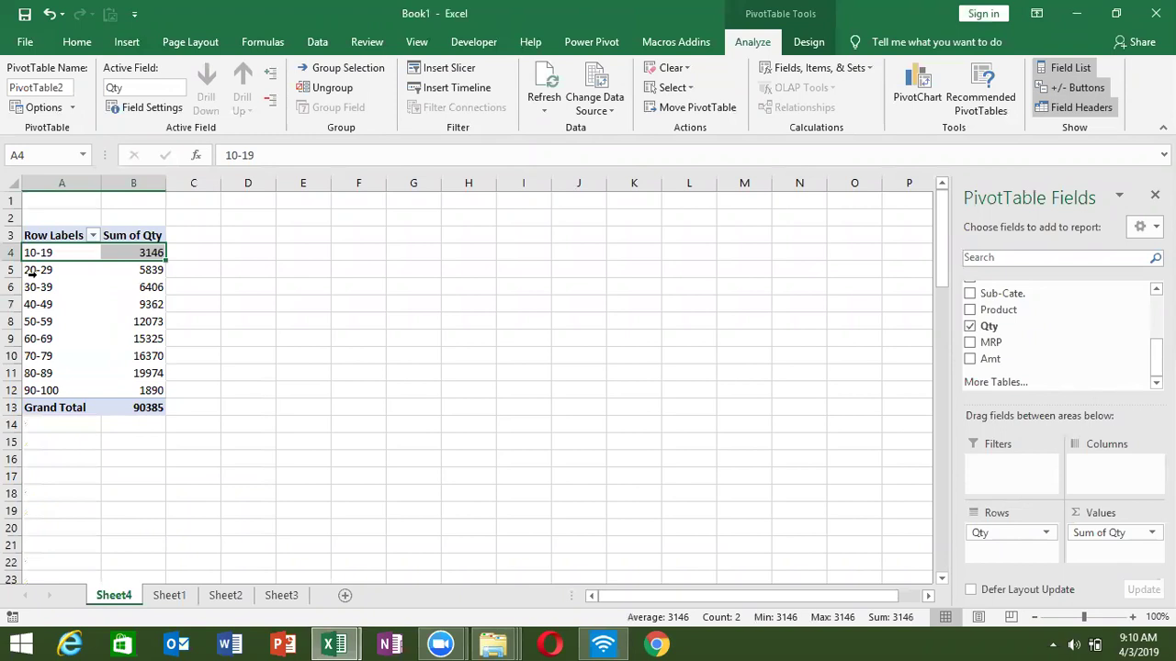
left_click(31, 271)
left_click(34, 288)
left_click(34, 304)
left_click(40, 322)
left_click(39, 355)
left_click(40, 375)
left_click(37, 392)
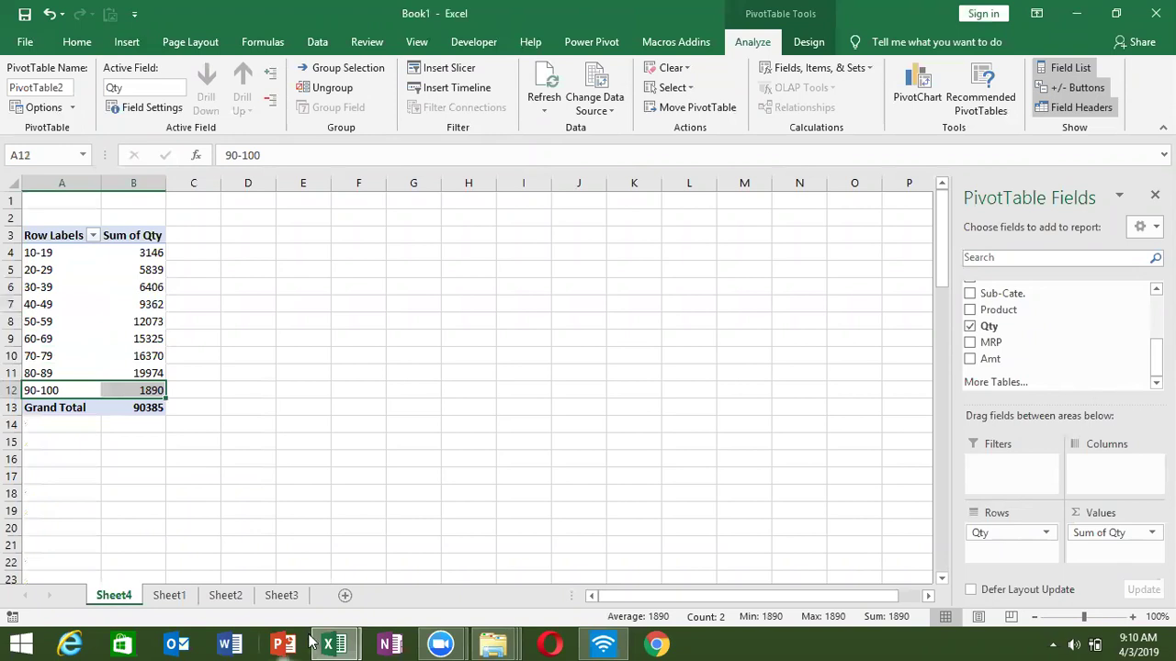
Insert a new pivot table from Sheet1's data on a new sheet
left_click(180, 601)
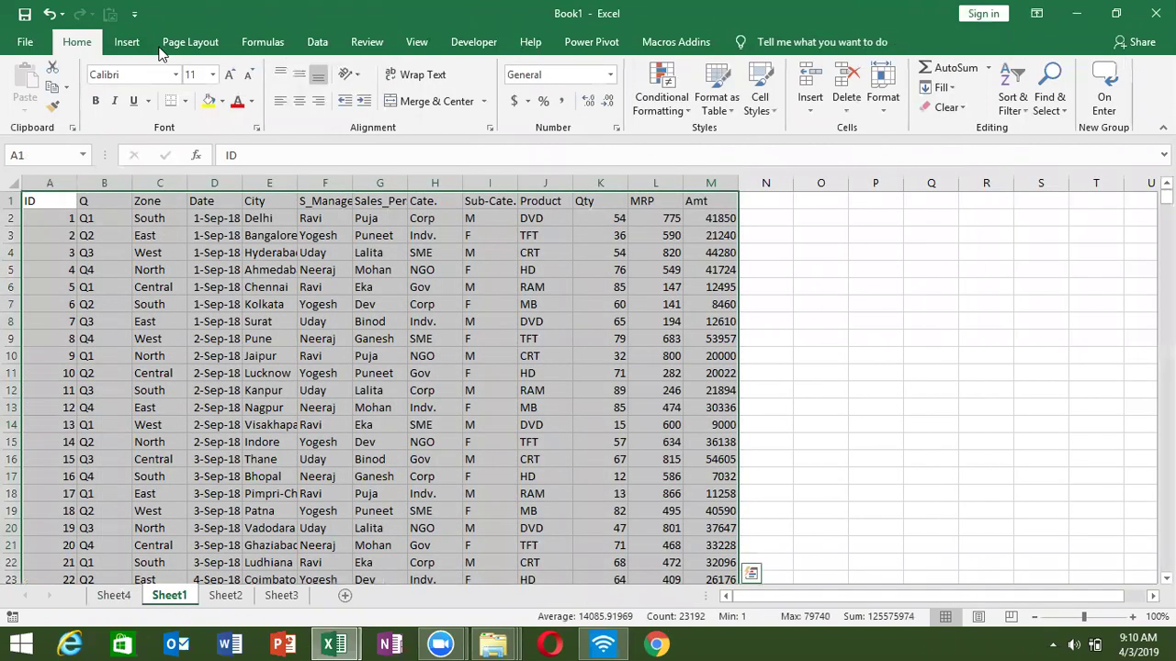
left_click(126, 42)
left_click(33, 82)
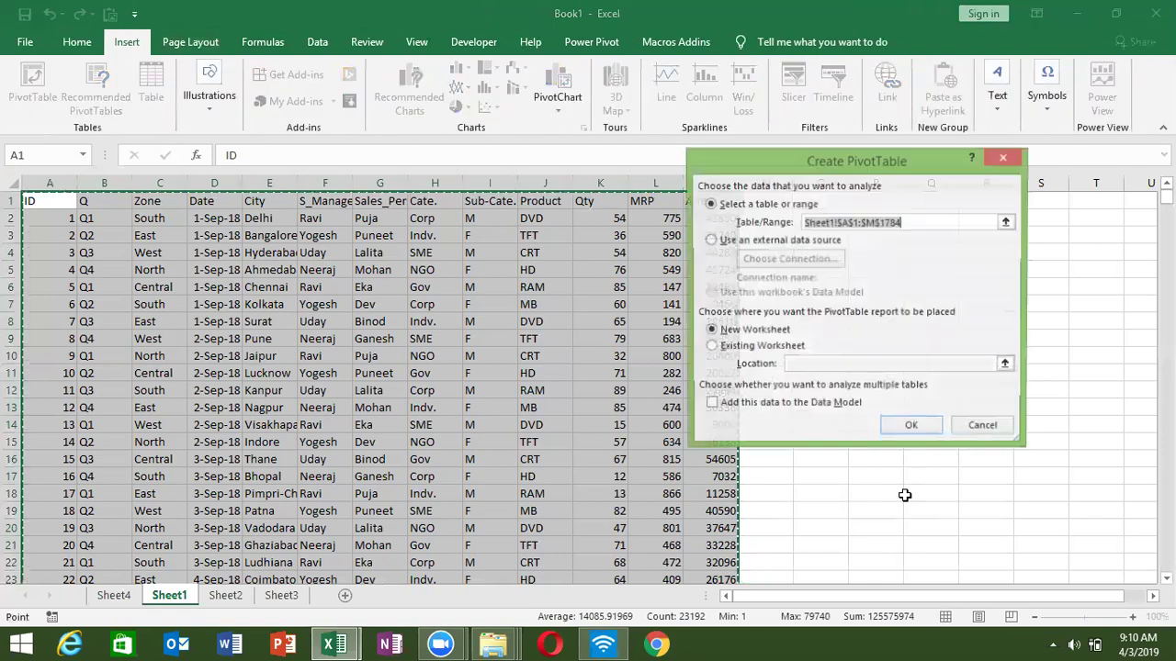
left_click(906, 428)
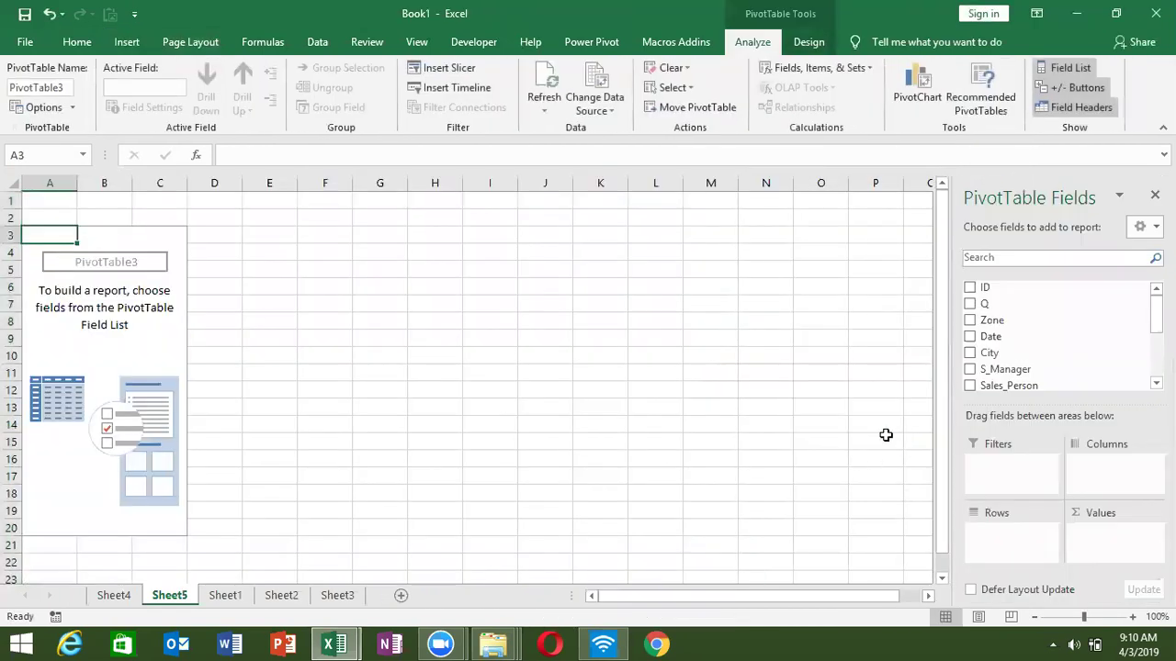
Put Product in the rows and Count of Qty in the values
scroll(1156, 313, "down", 1)
scroll(1056, 336, "down", 1)
scroll(1057, 335, "up", 2)
scroll(1056, 335, "down", 1)
scroll(1056, 335, "down", 3)
scroll(1011, 340, "up", 1)
left_click_drag(998, 346, 999, 536)
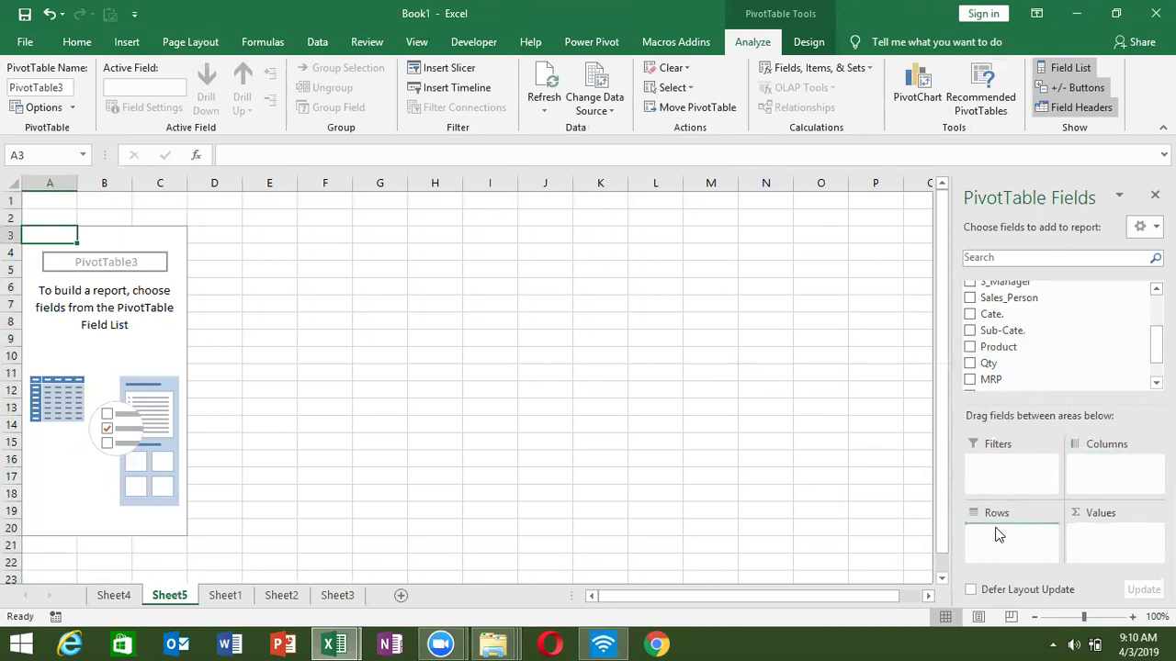
left_click_drag(1105, 363, 1128, 544)
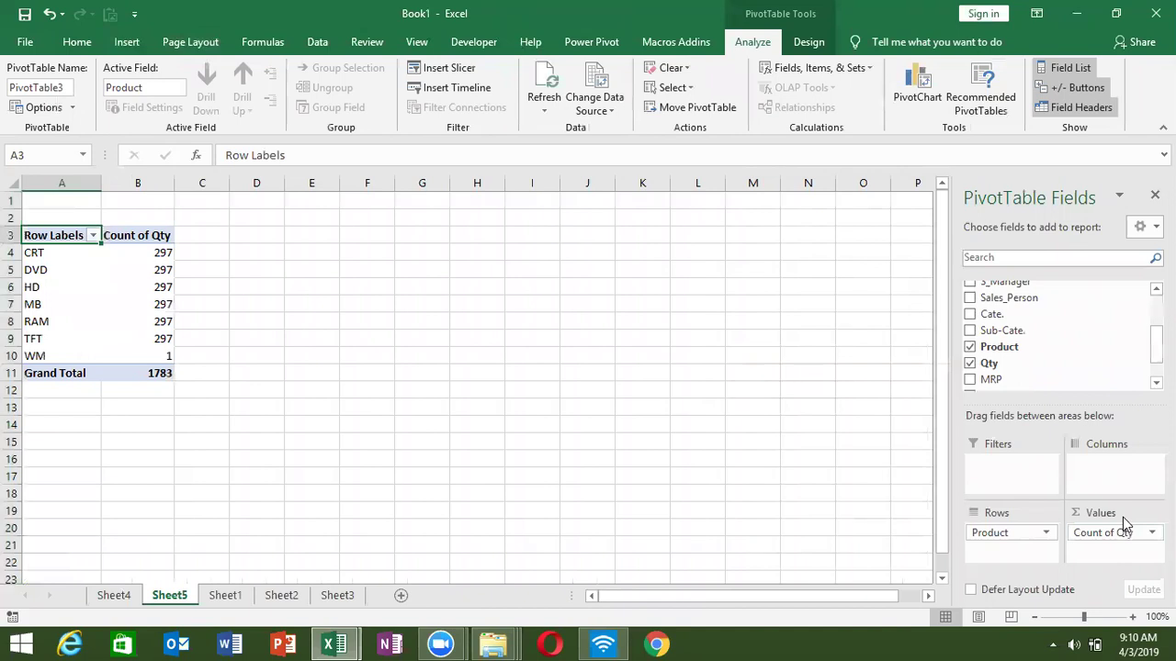
Select the WM, TFT and CRT product rows
left_click(57, 357)
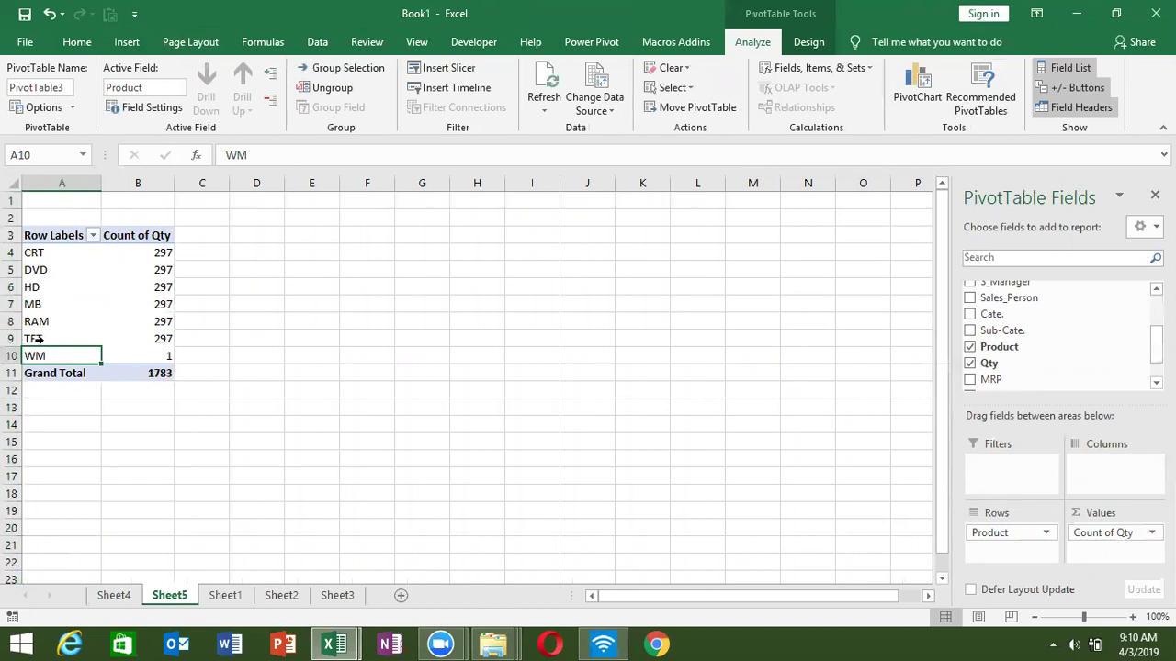
left_click(37, 339)
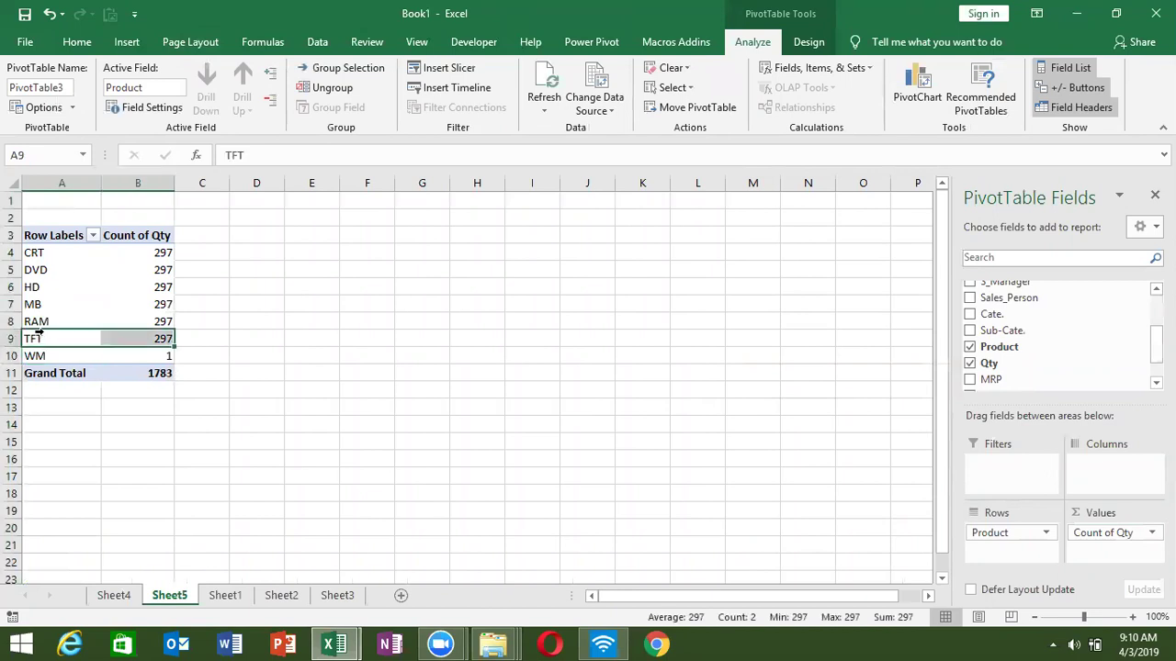
left_click(42, 256, "ctrl")
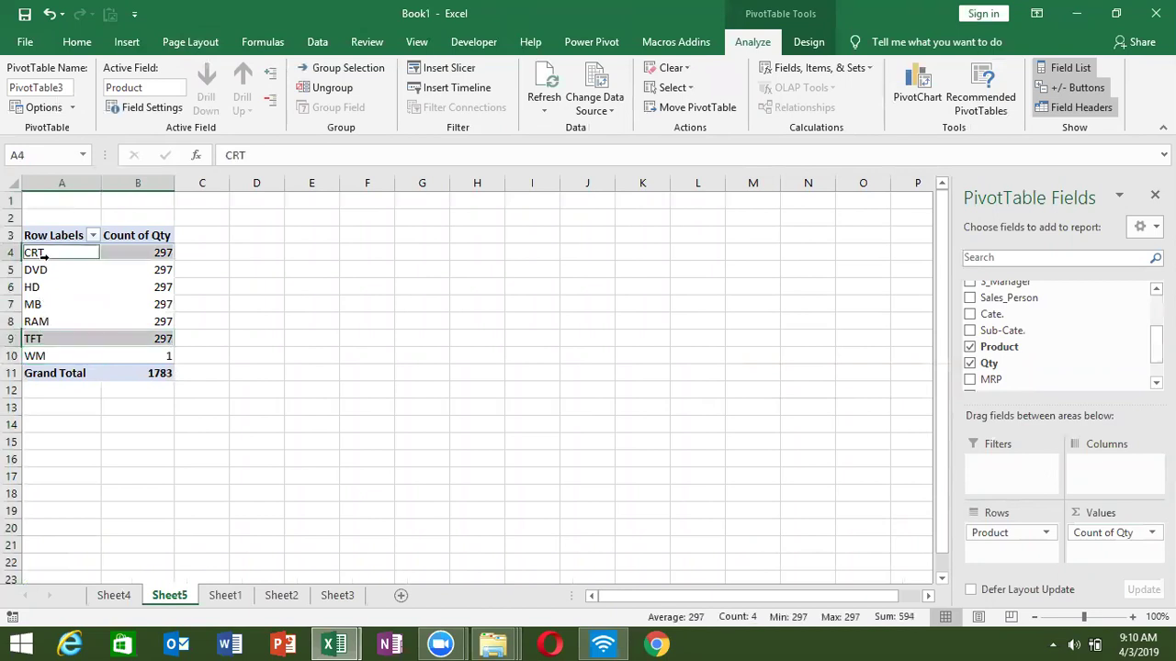
Group the selected CRT, TFT and WM products into Group1
left_click(27, 353, "ctrl")
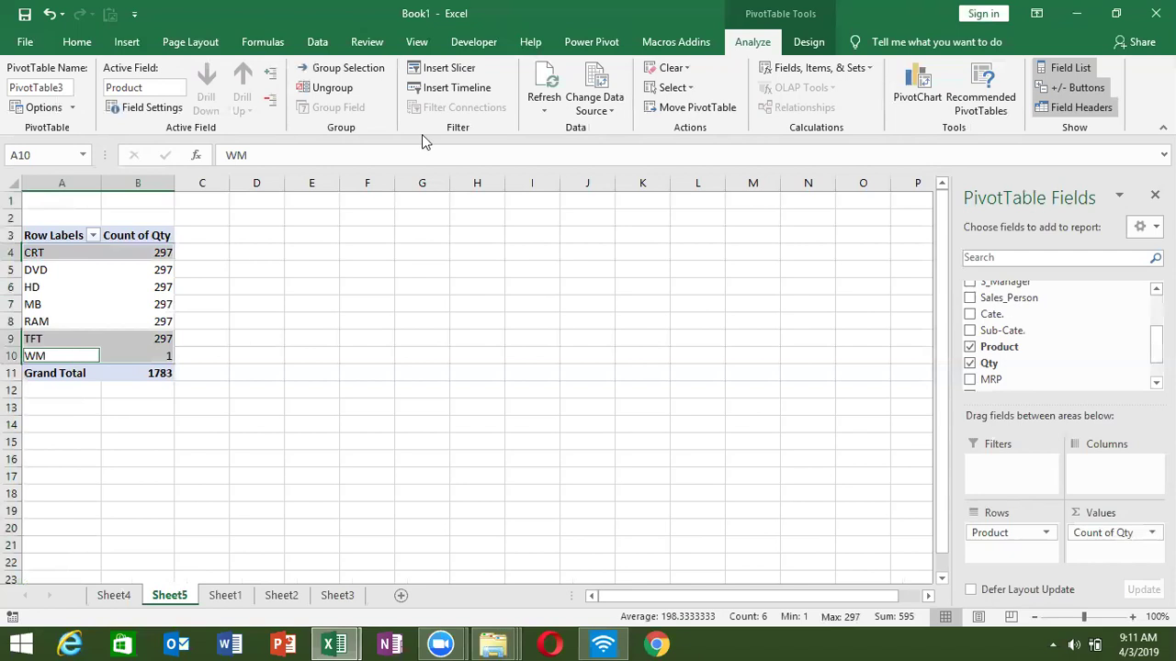
right_click(113, 357)
left_click(190, 223)
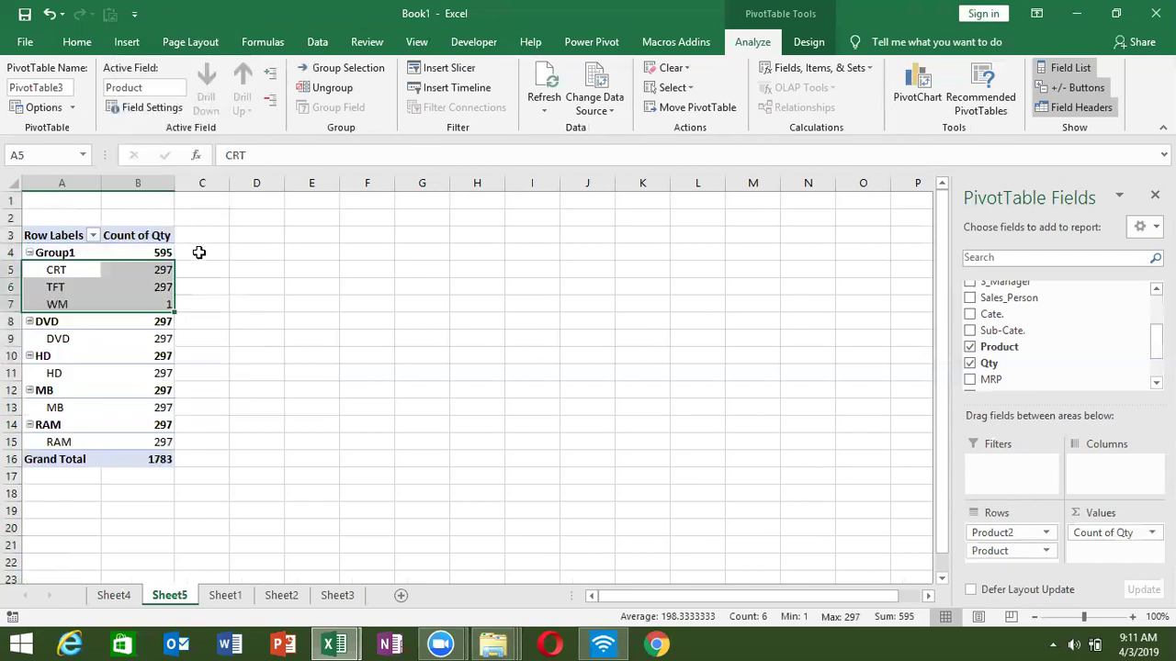
Rename Group1 to 'Screen'
left_click(73, 253)
mouse_move(108, 267)
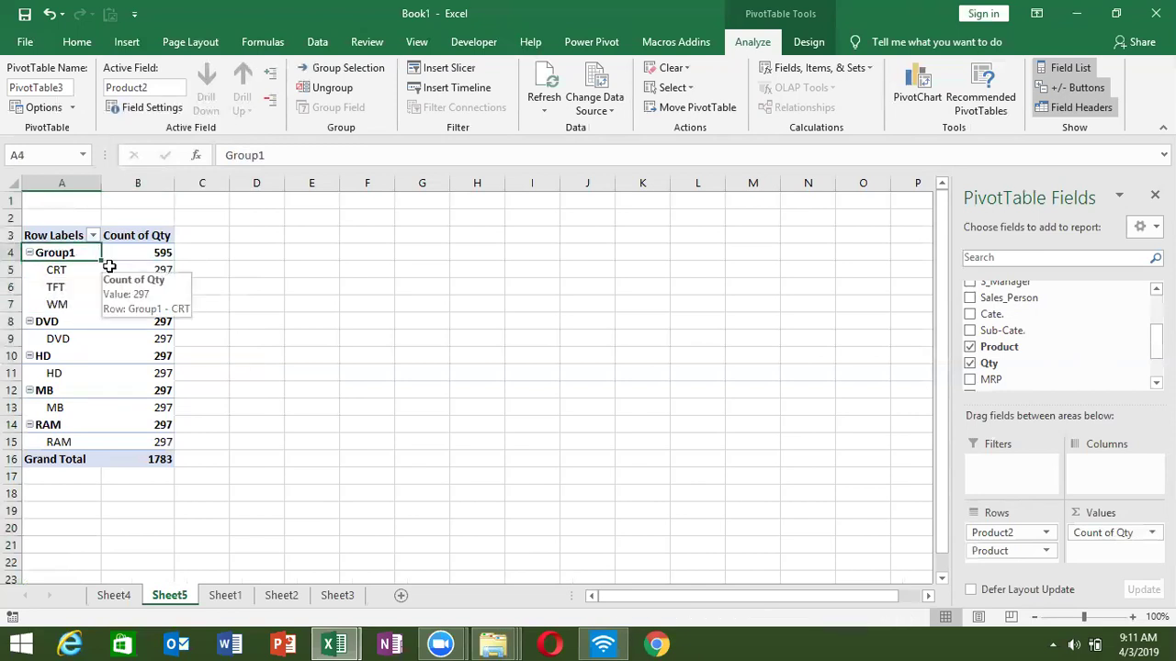
type("Visib")
key("BackSpace")
key("BackSpace")
key("BackSpace")
key("BackSpace")
type("Screen")
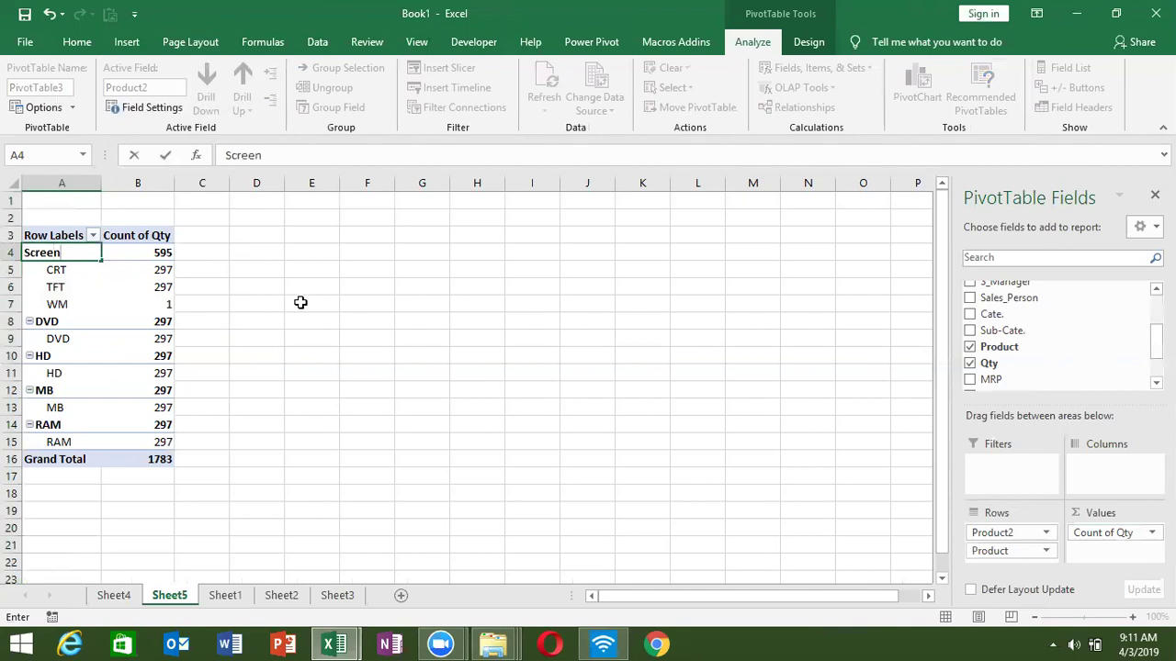
left_click(301, 303)
Remove the original Product field from the pivot rows, then return to Sheet1
left_click(116, 282)
mouse_move(1023, 527)
left_mouse_down()
mouse_move(1017, 552)
mouse_move(1022, 367)
left_mouse_up()
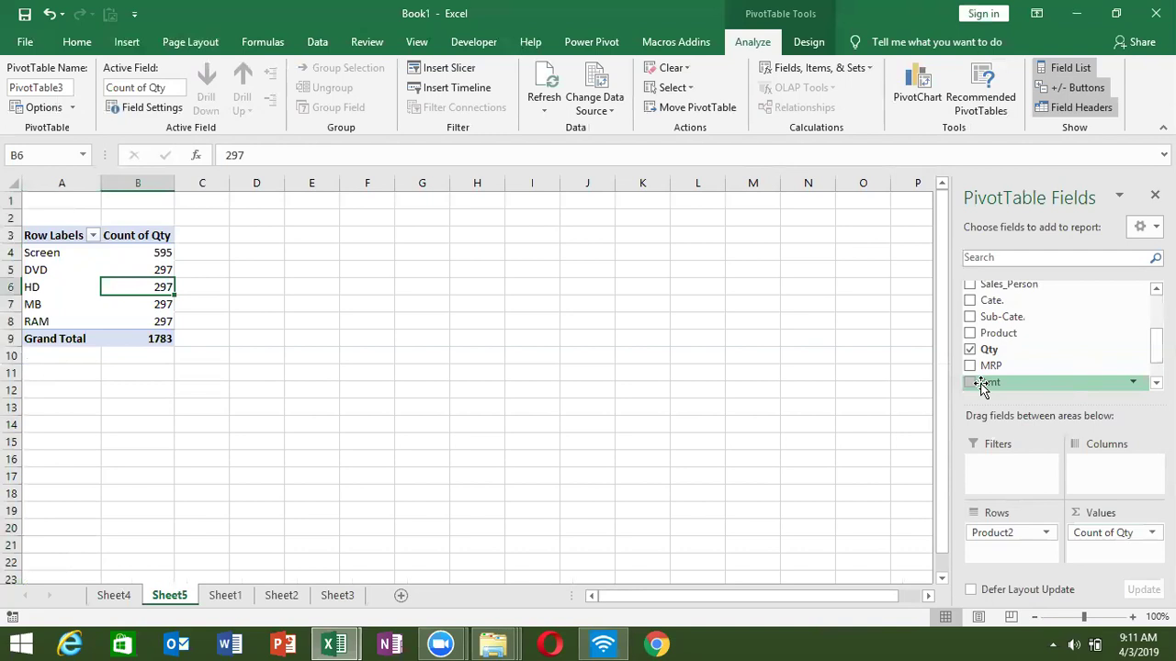
left_click(225, 596)
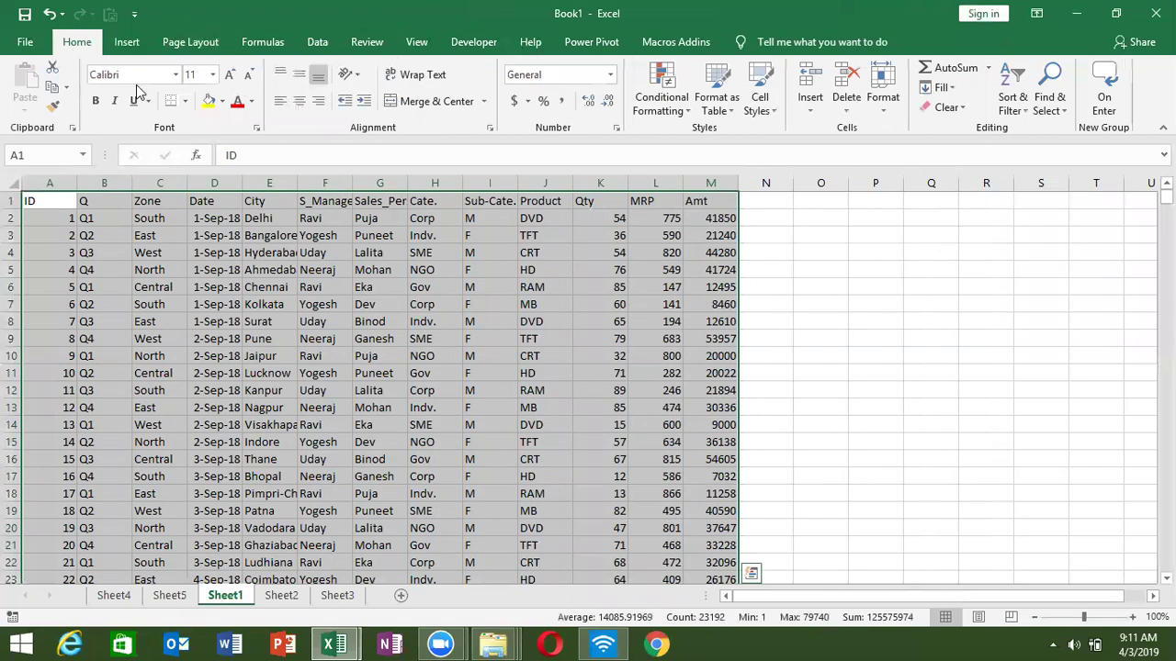
Insert another pivot table from the data on a new sheet, Sheet6
left_click(126, 41)
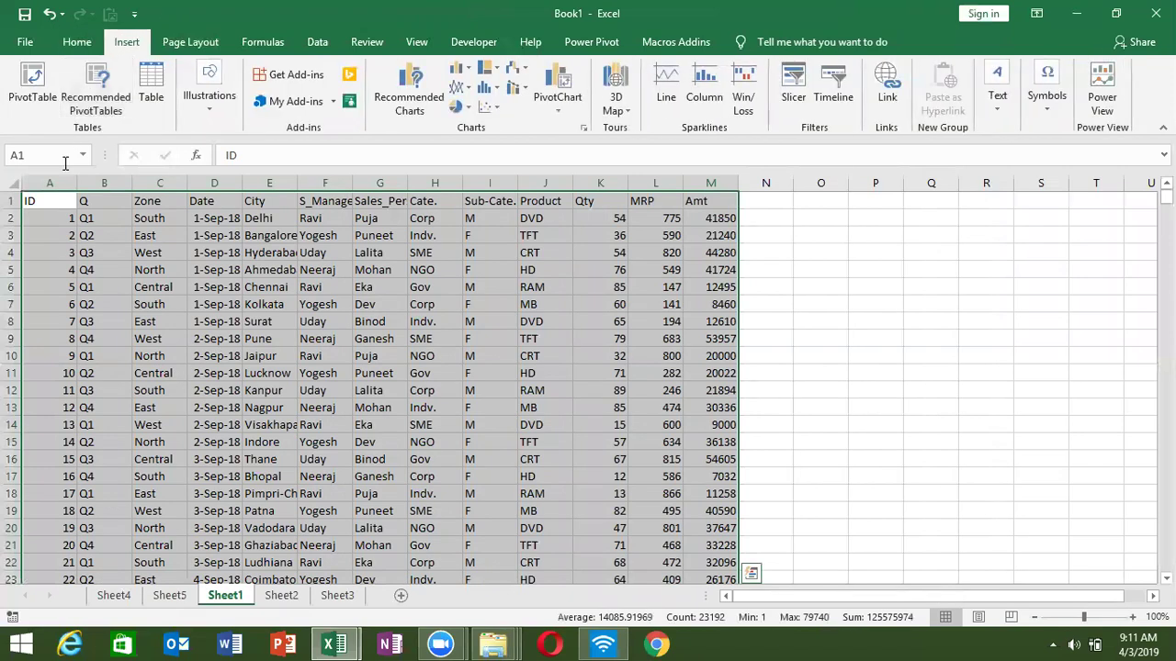
left_click(32, 81)
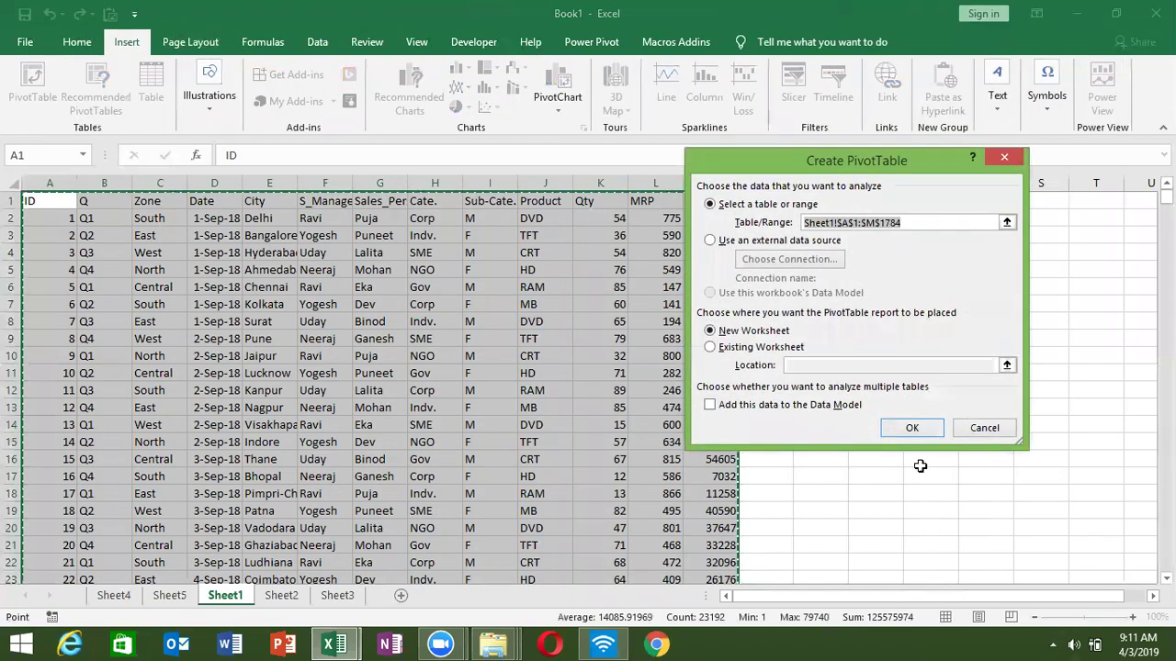
left_click(910, 428)
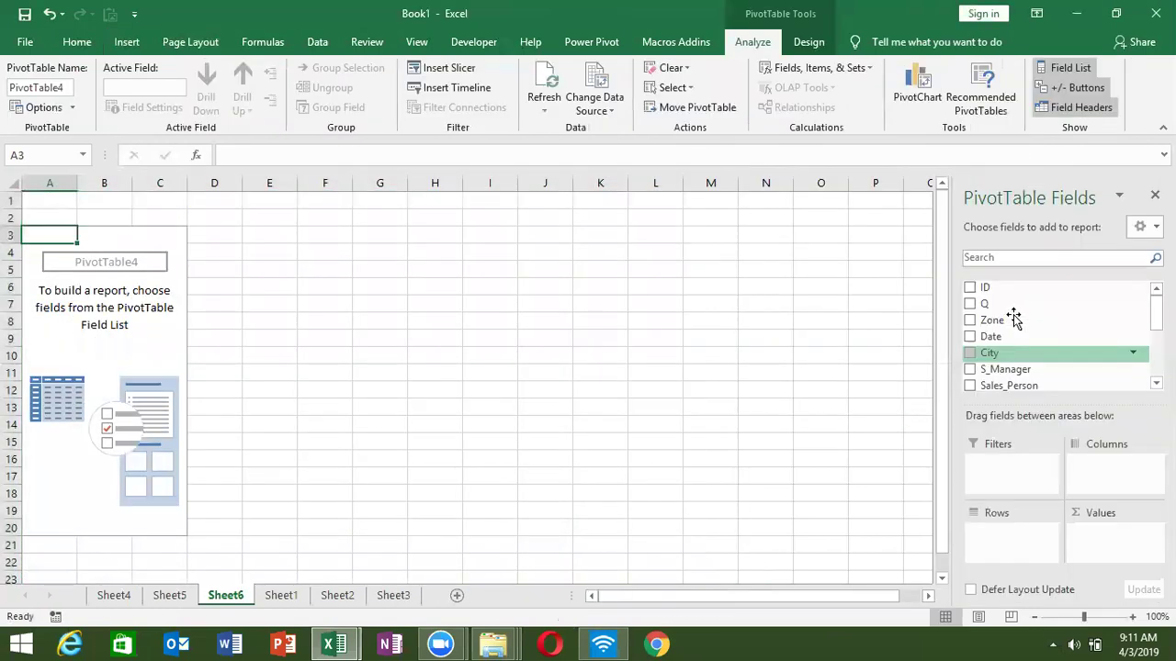
Put Date in the rows, grouped by years and quarters, with Sum of Amt as values
scroll(1056, 336, "down", 1)
scroll(1057, 336, "down", 1)
scroll(1057, 335, "down", 1)
scroll(1057, 336, "down", 1)
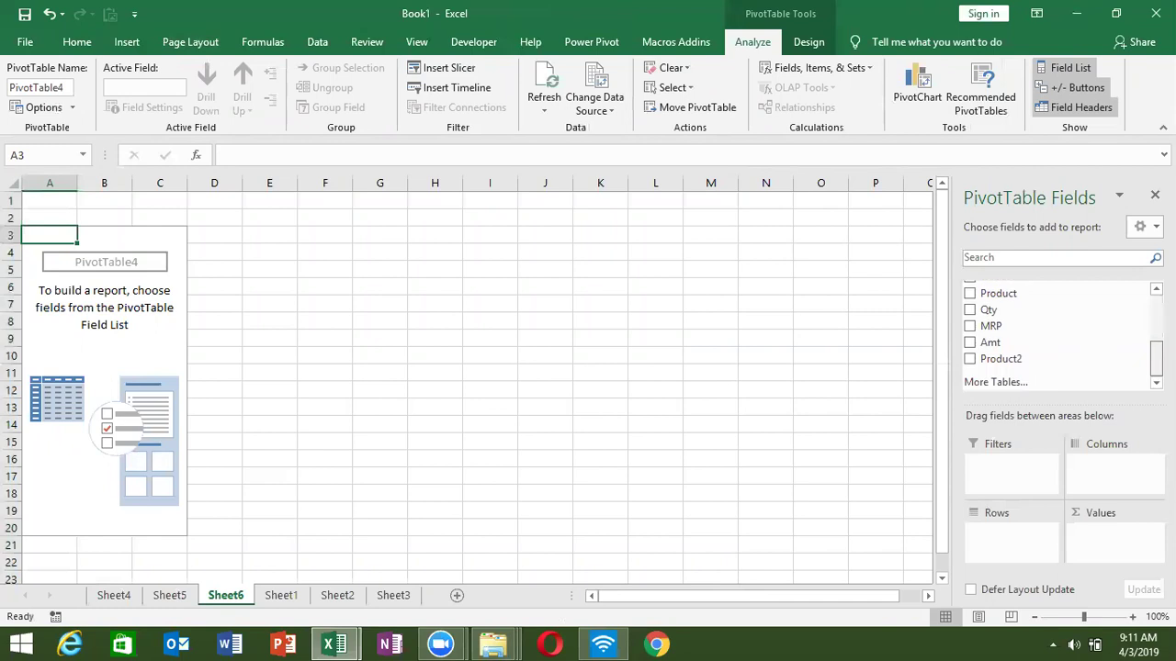
scroll(1056, 335, "up", 1)
scroll(1056, 336, "up", 1)
scroll(1056, 336, "up", 1)
scroll(1056, 335, "up", 1)
mouse_move(1071, 336)
left_mouse_down()
mouse_move(1022, 562)
mouse_move(1019, 551)
left_mouse_up()
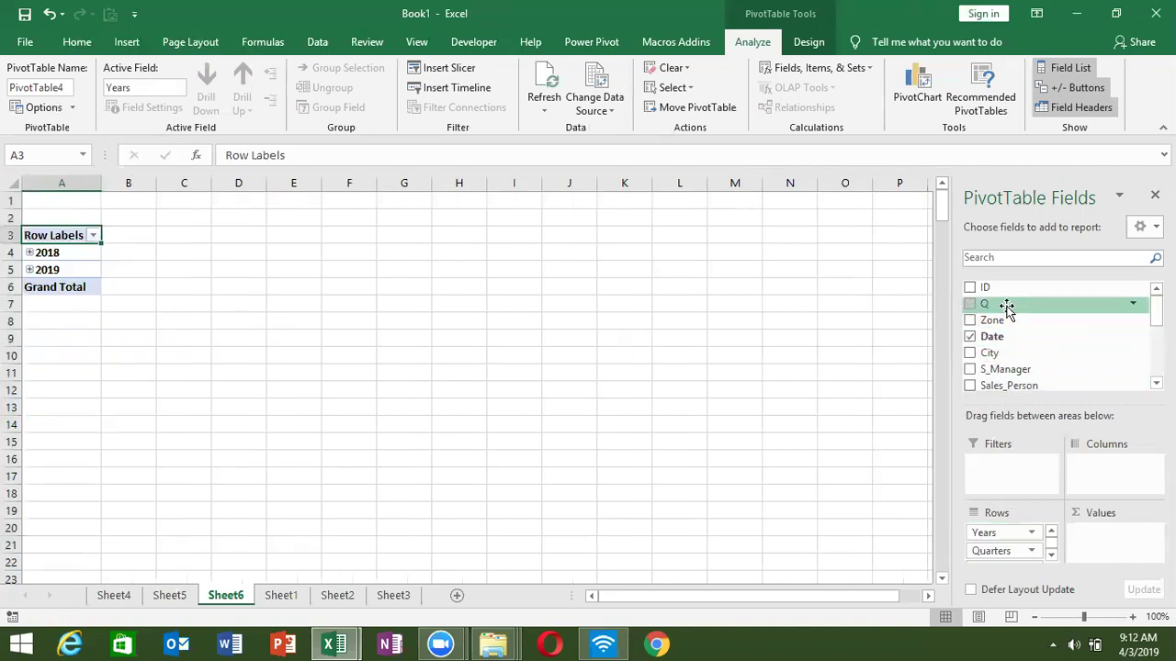
scroll(1033, 321, "down", 5)
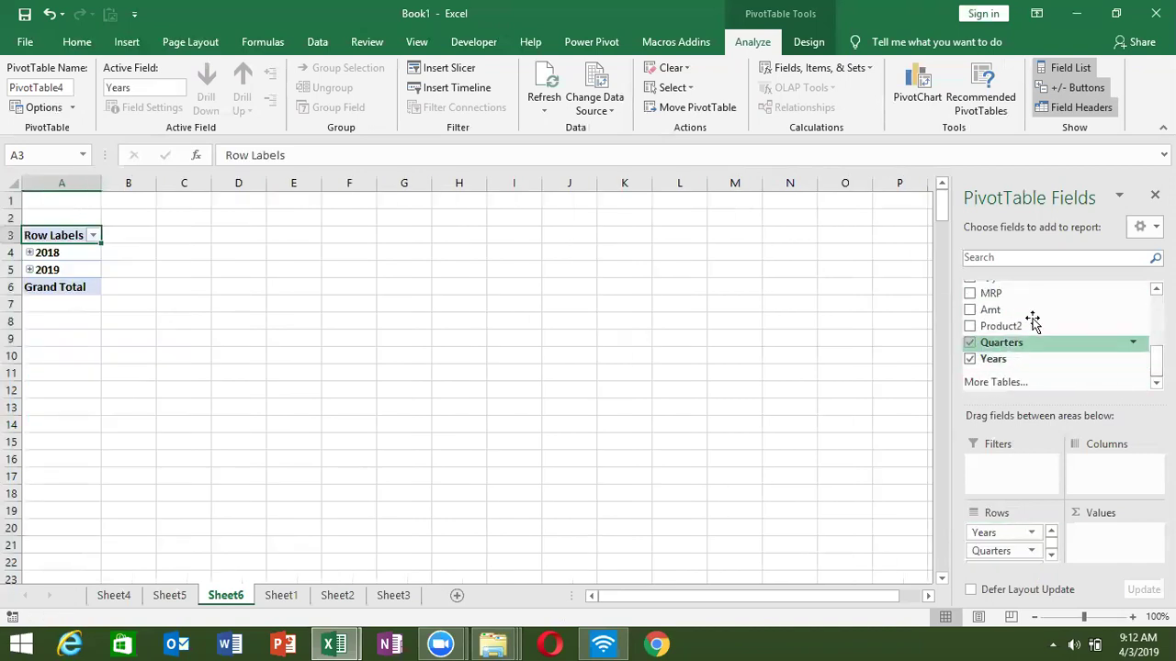
left_click_drag(1033, 317, 1108, 532)
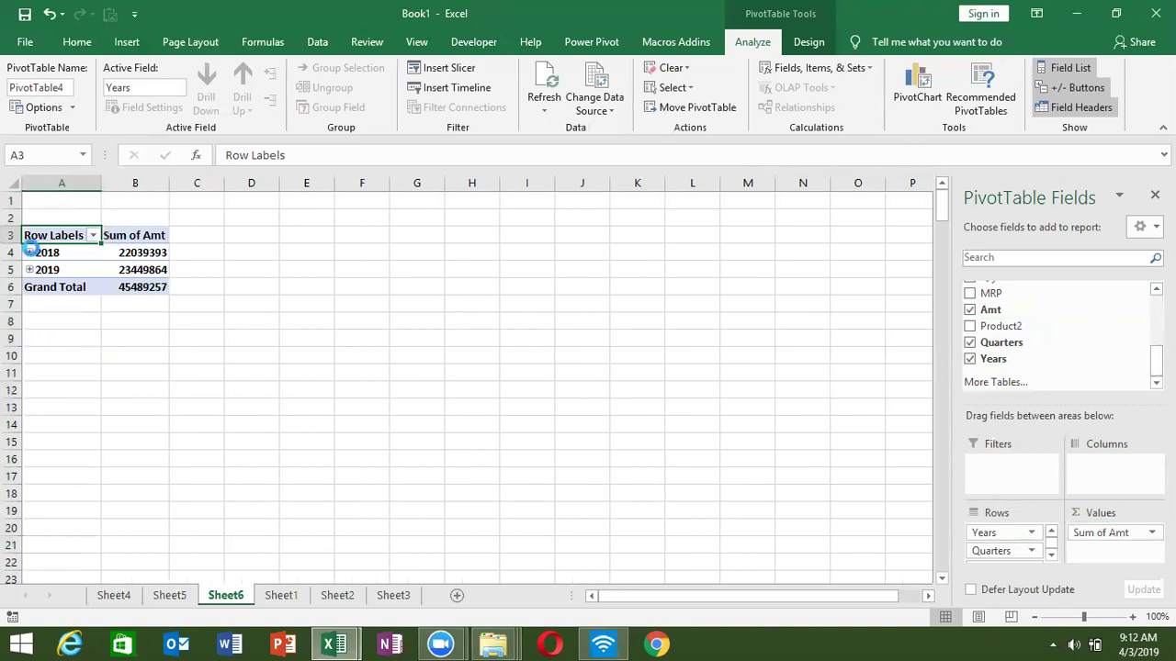
Expand 2018 and its Qtr3 to show Sep, then bring up 2018's grouping options
left_click(29, 253)
left_click(41, 269)
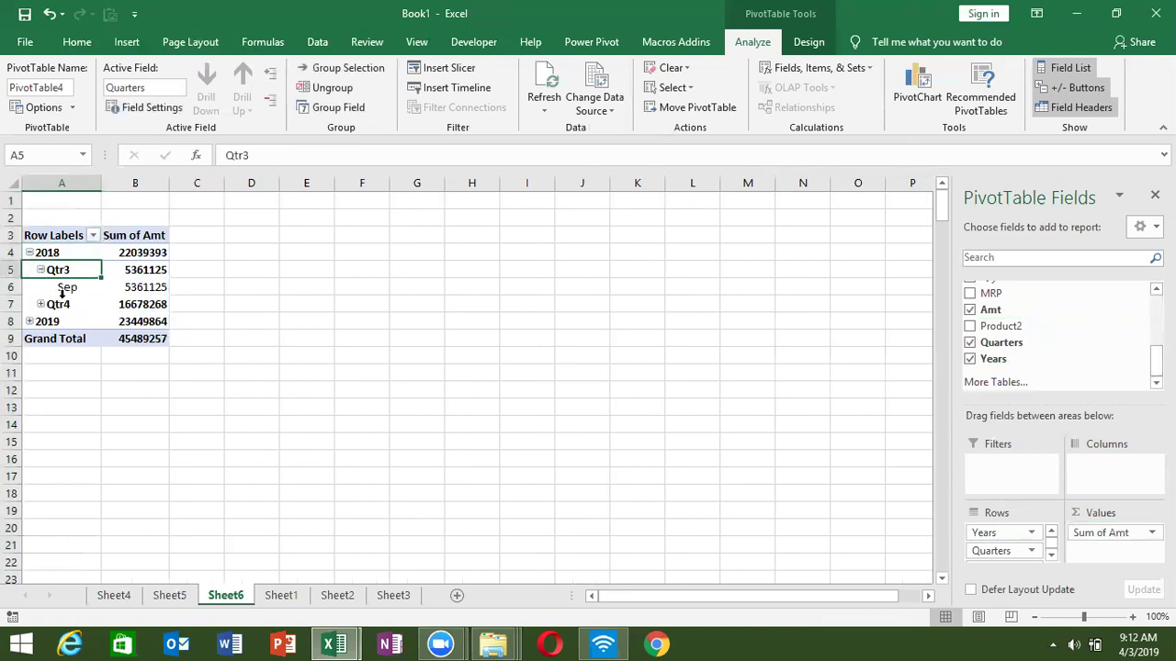
right_click(66, 253)
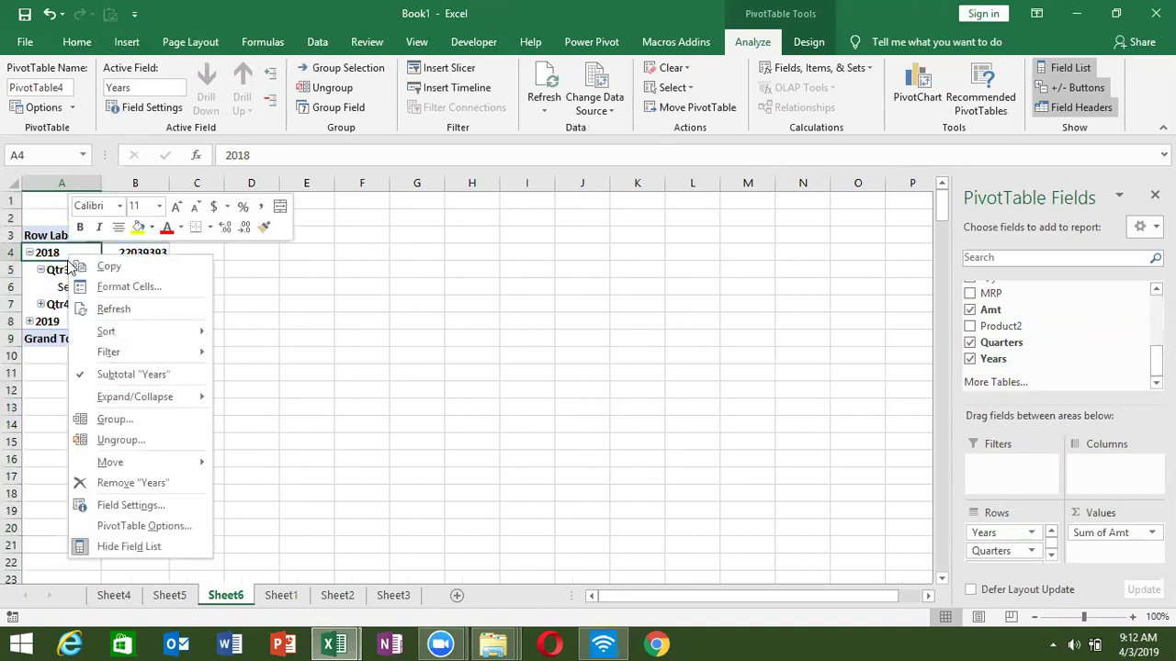
Ungroup the pivot's dates, removing the year and quarter grouping
left_click(123, 438)
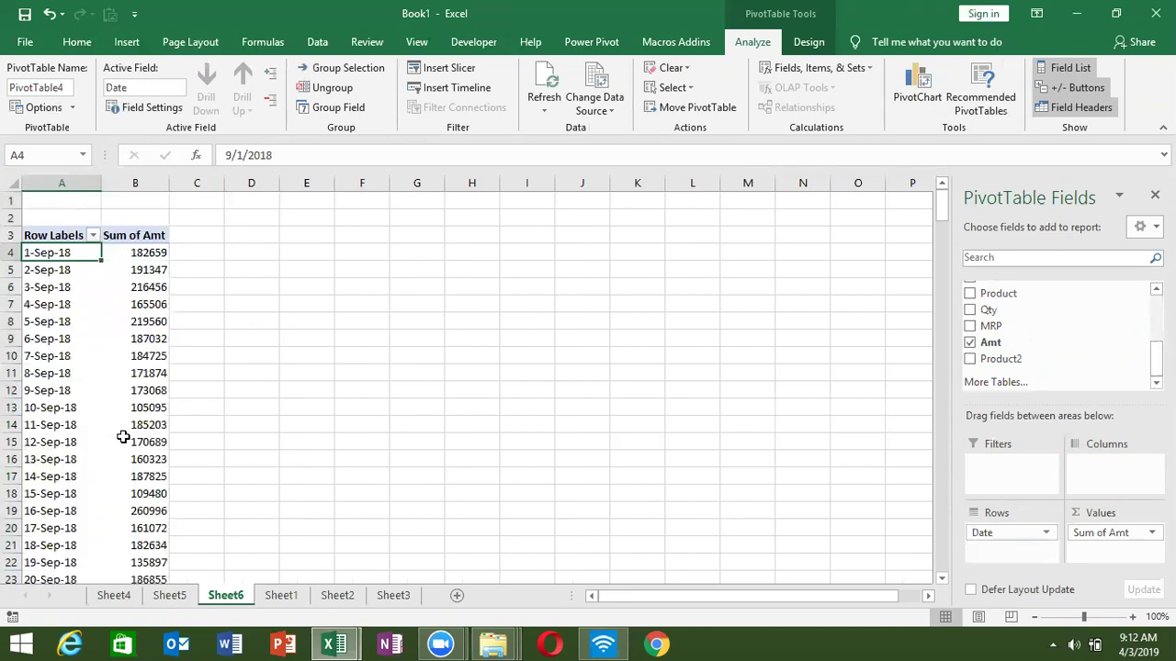
left_click(92, 297)
left_click(66, 294)
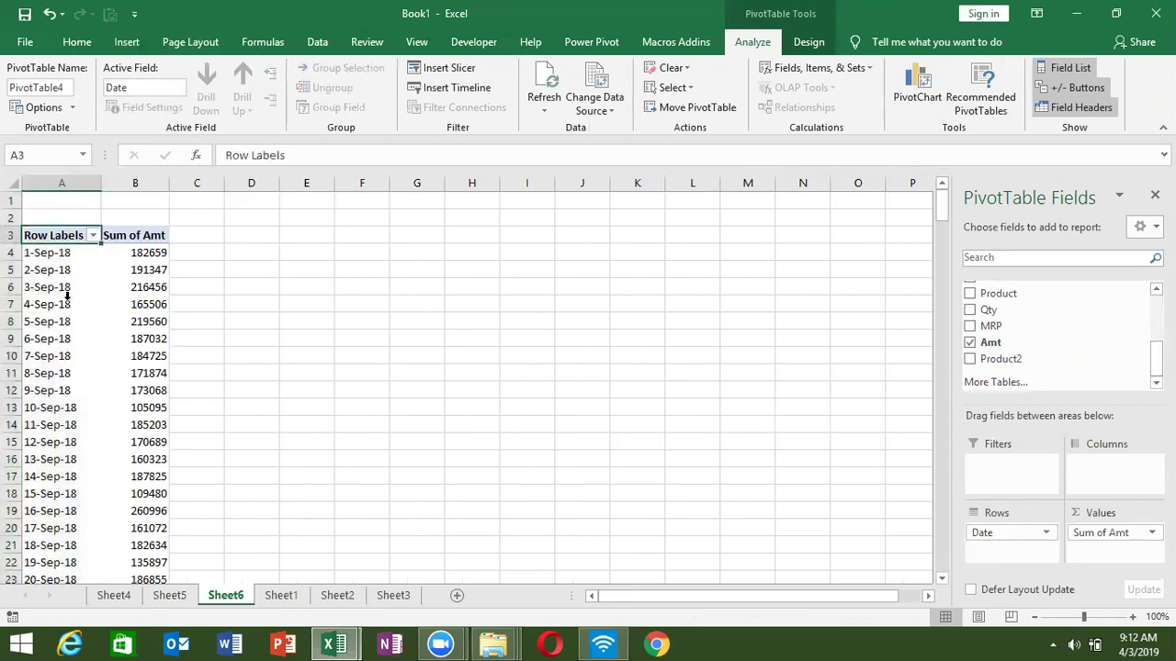
mouse_move(48, 287)
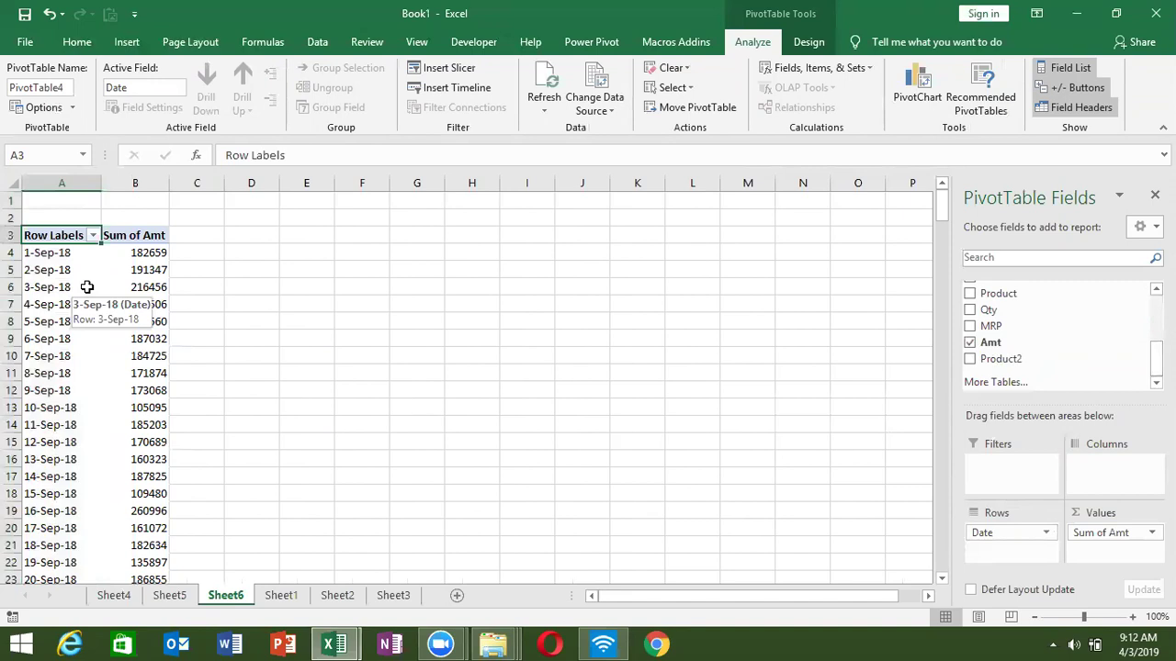
Regroup the daily dates by Months, giving Jan through Dec
left_click(87, 286)
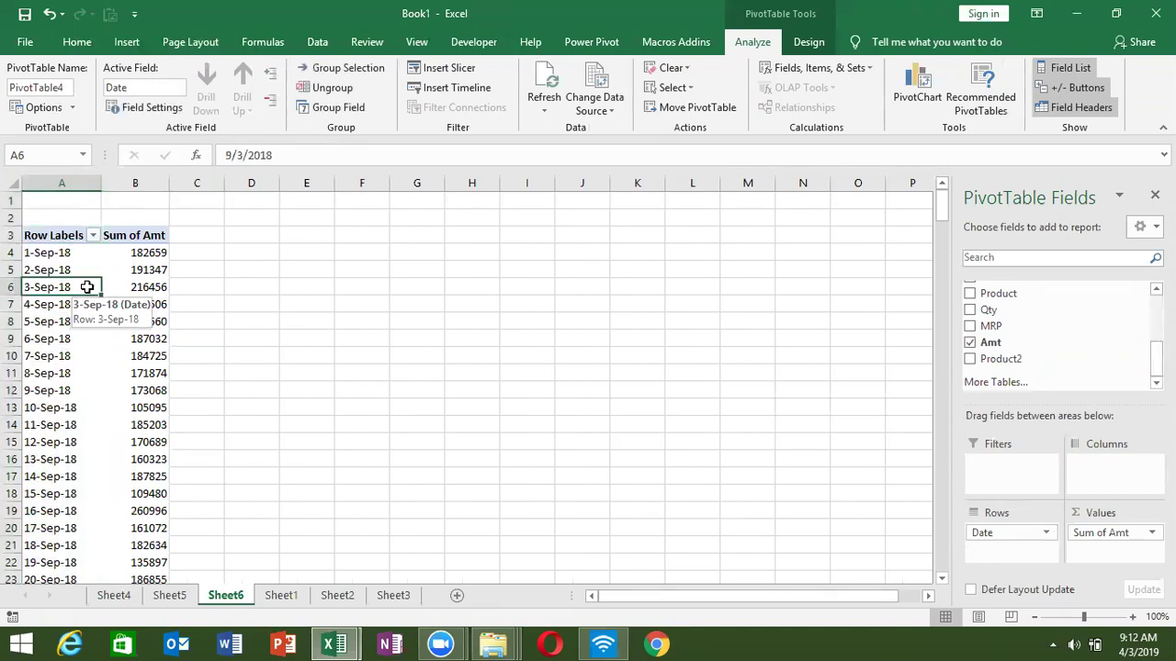
right_click(88, 287)
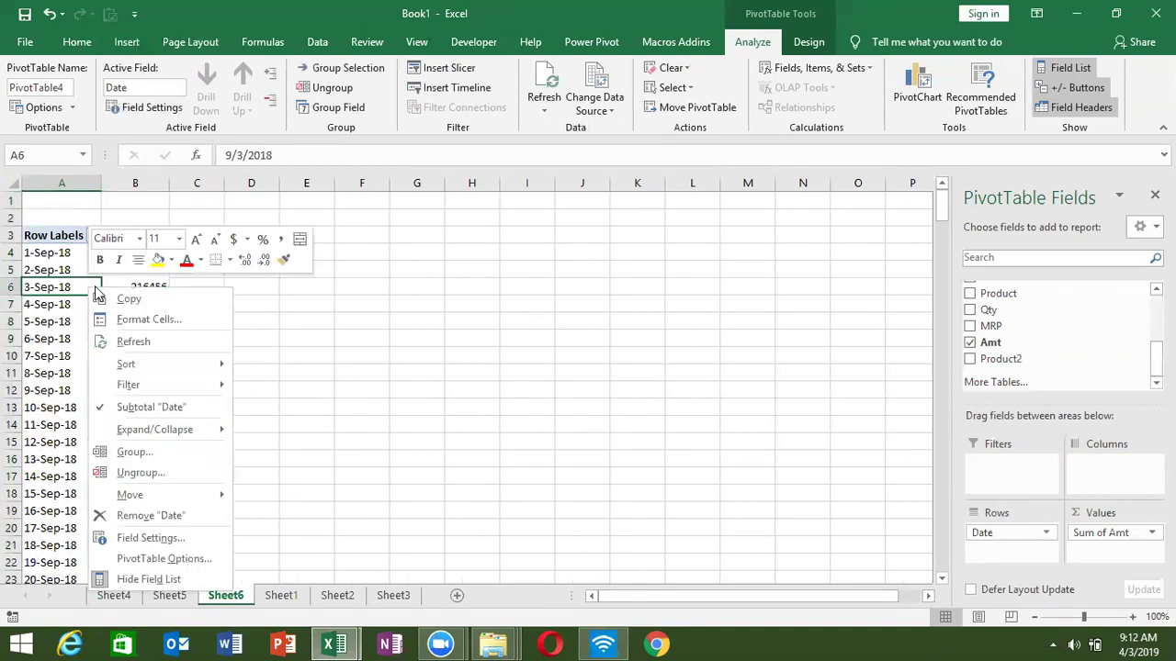
left_click(133, 453)
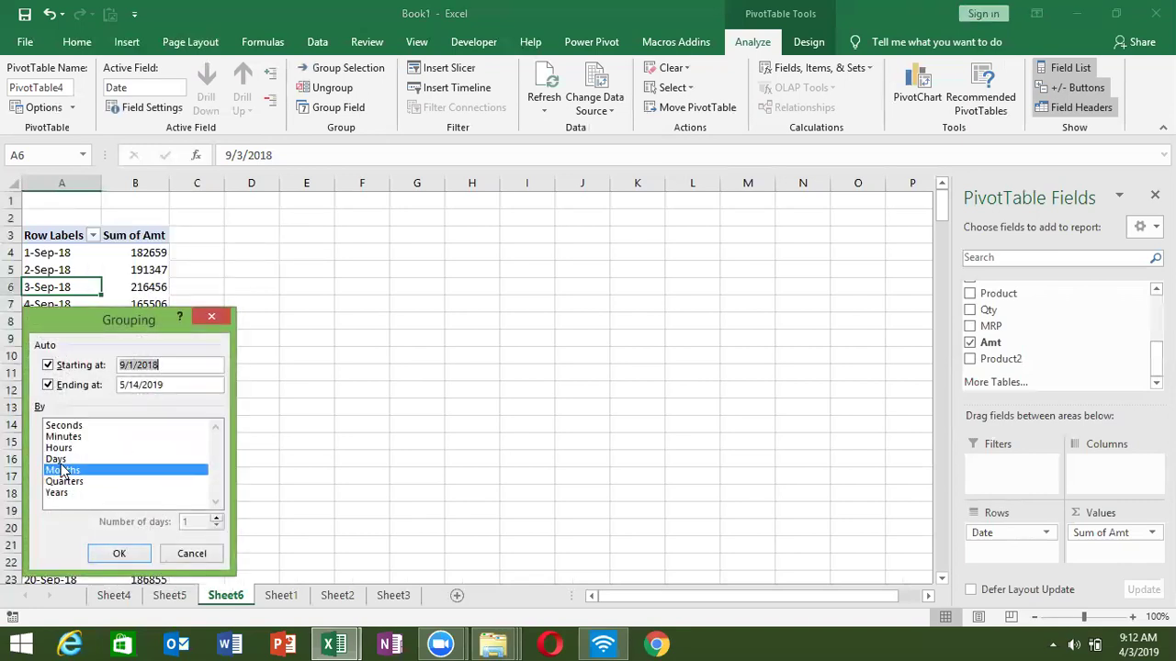
left_click(119, 553)
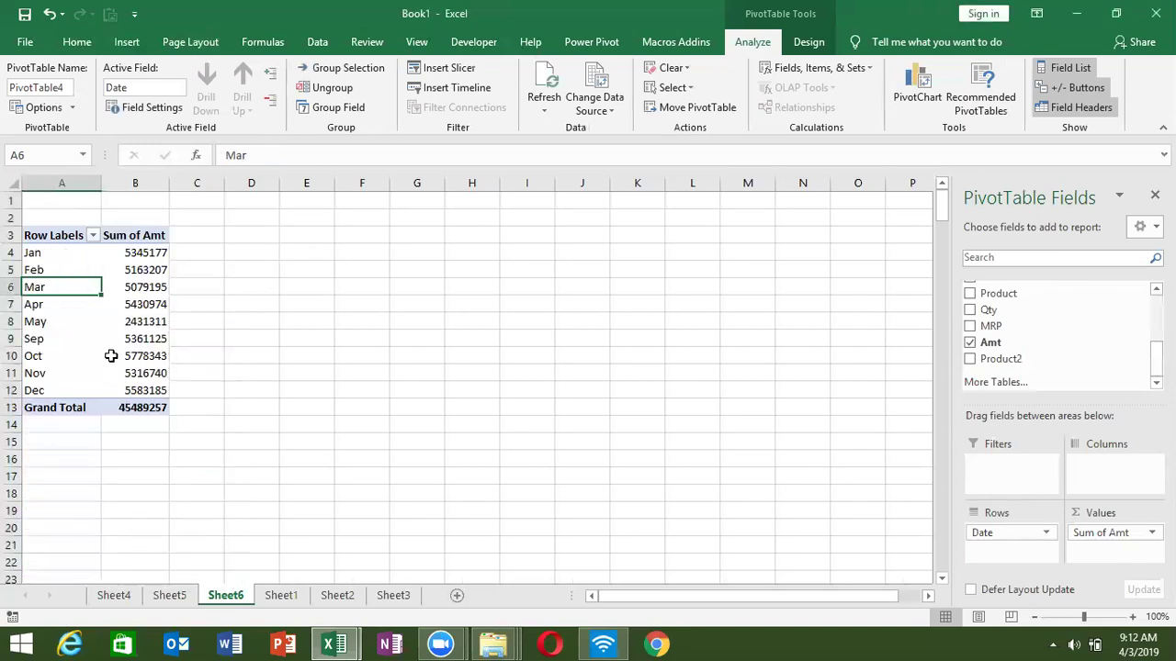
Regroup the dates by Months, Quarters and Years, nesting months under 2018 and 2019 quarters
right_click(97, 338)
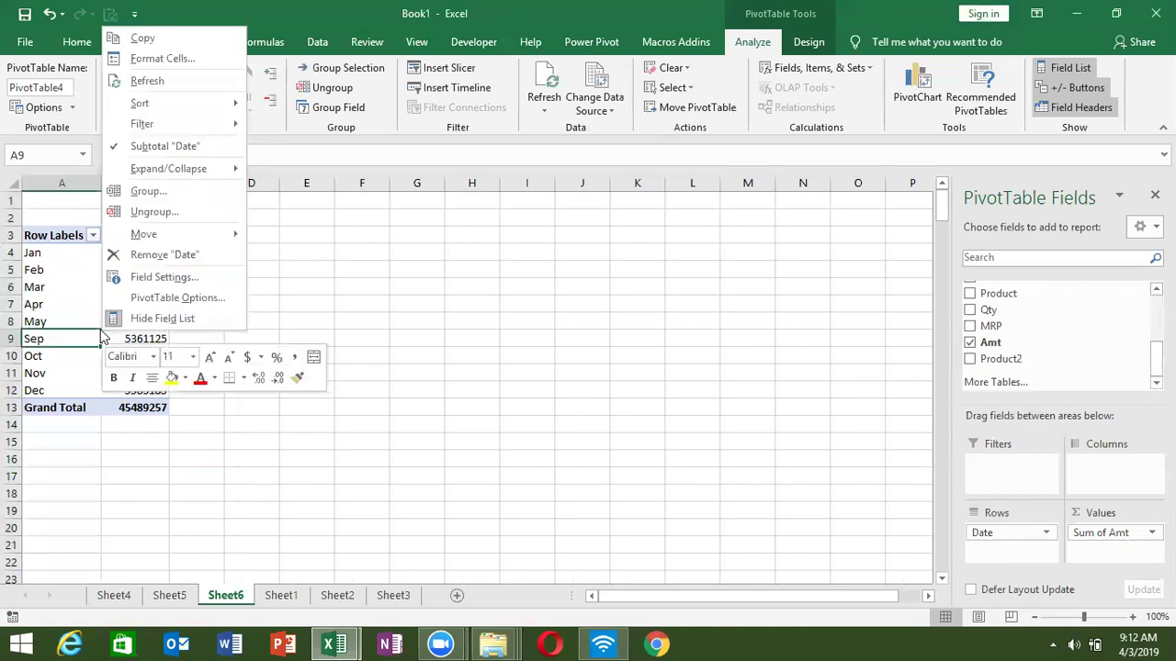
left_click(172, 192)
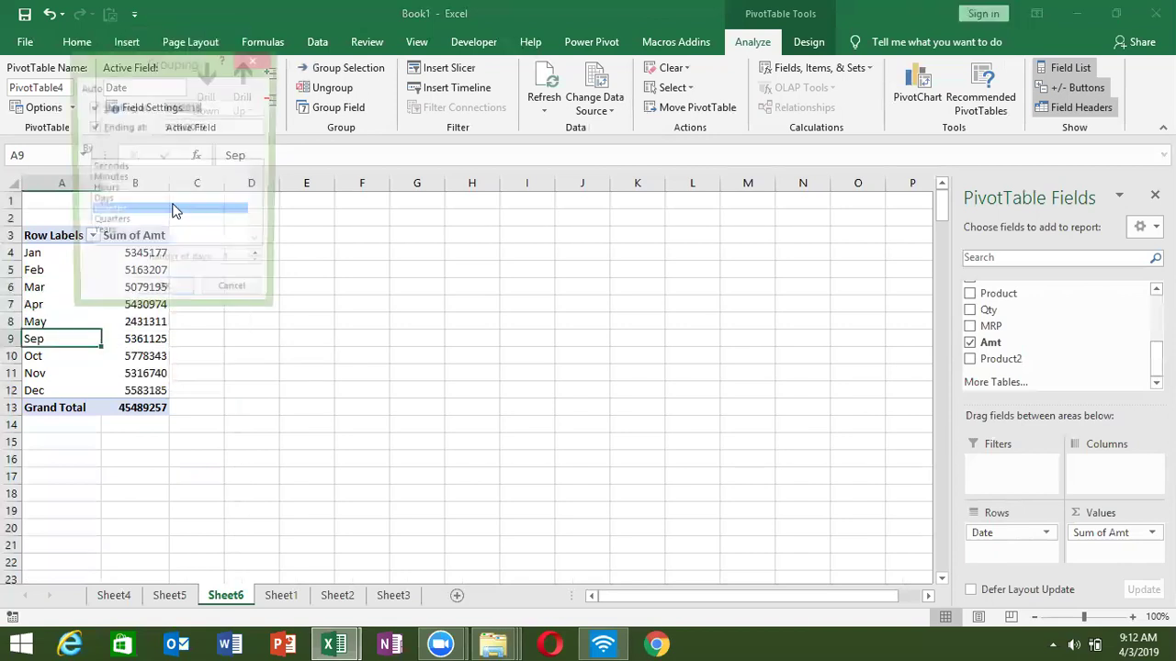
left_click(120, 225)
left_click(117, 235)
left_click(114, 224)
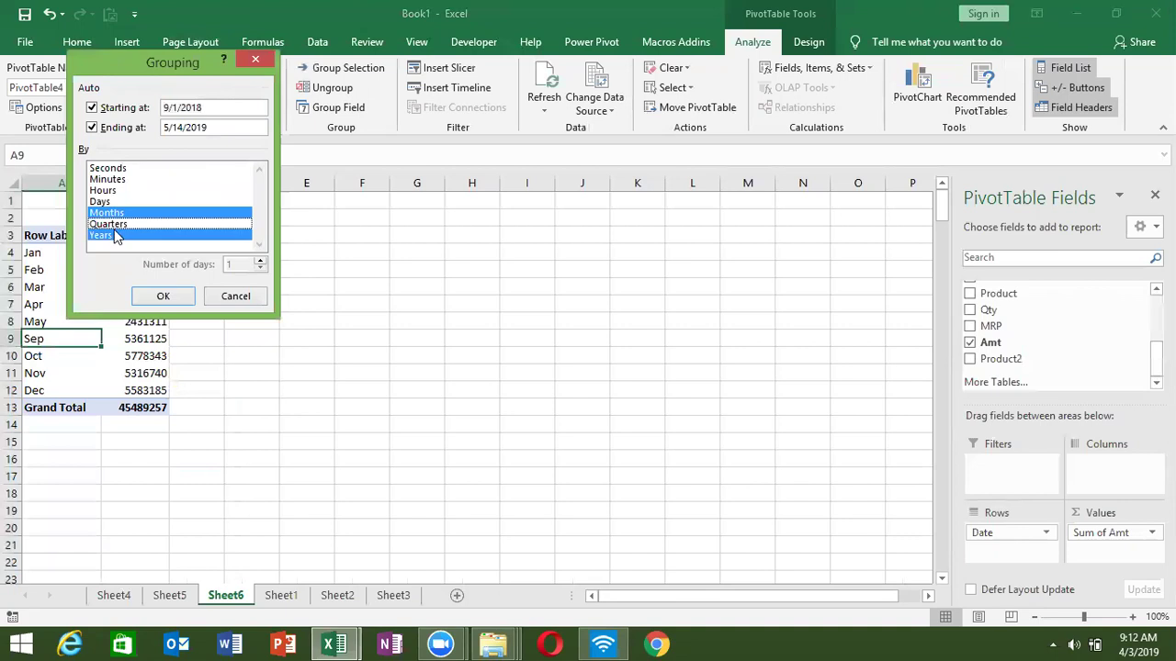
left_click(110, 215)
left_click(109, 225)
left_click(111, 214)
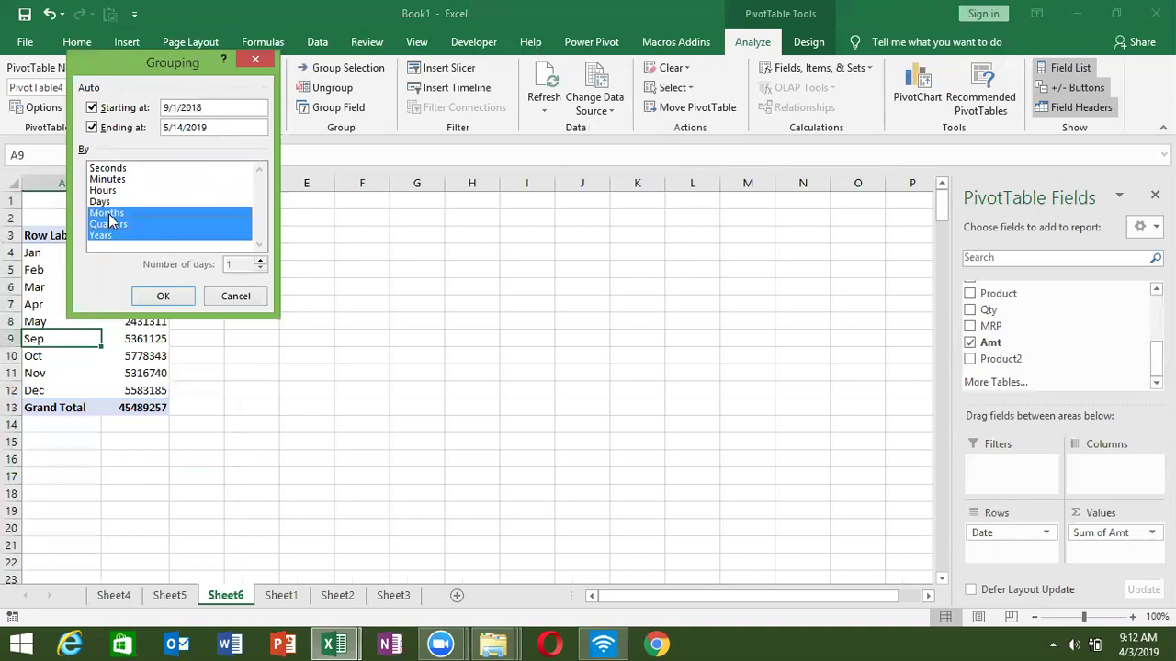
left_click(161, 296)
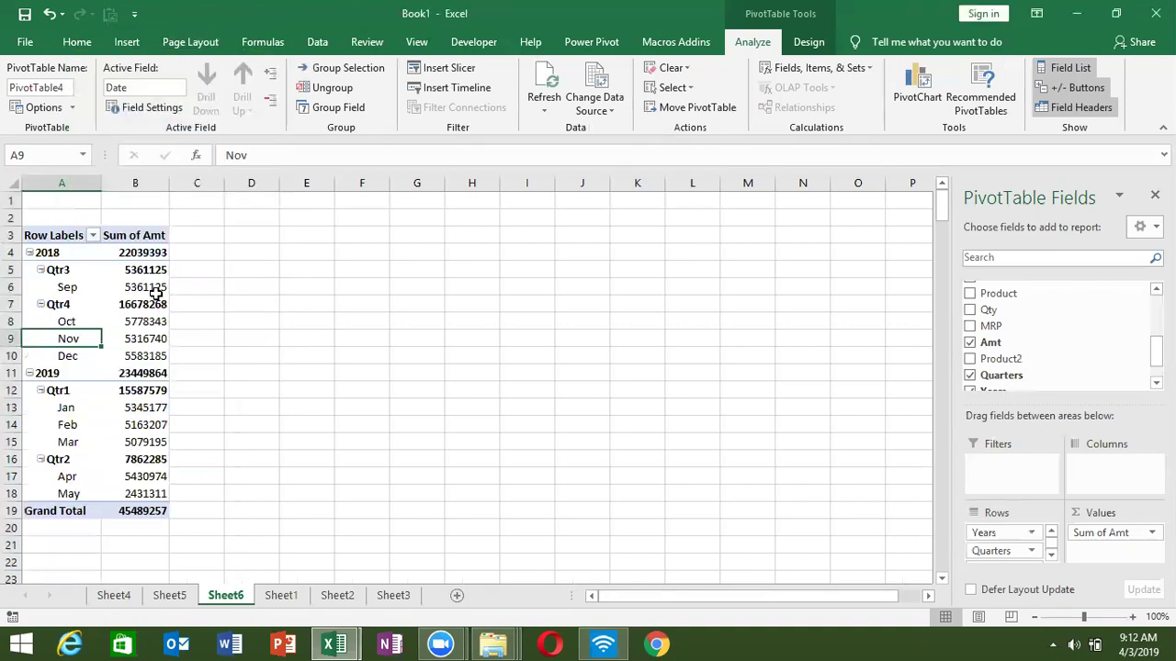
right_click(95, 307)
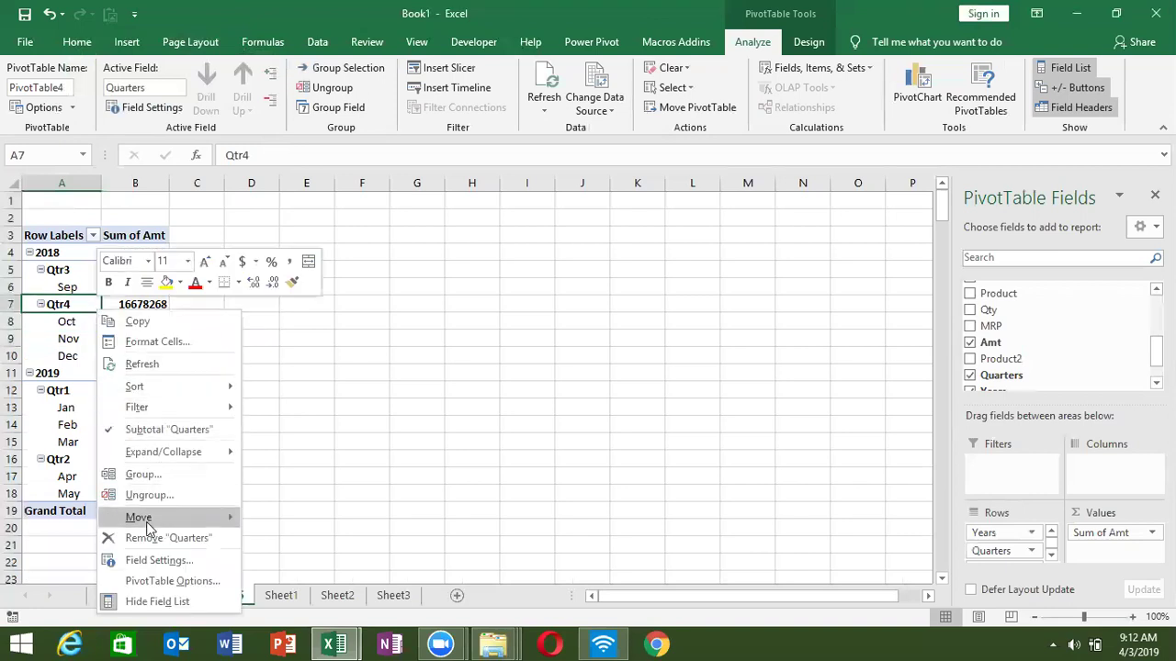
Replace the month, quarter and year grouping with 15-day date ranges
left_click(148, 475)
left_click(101, 497)
left_click(101, 509)
left_click(103, 520)
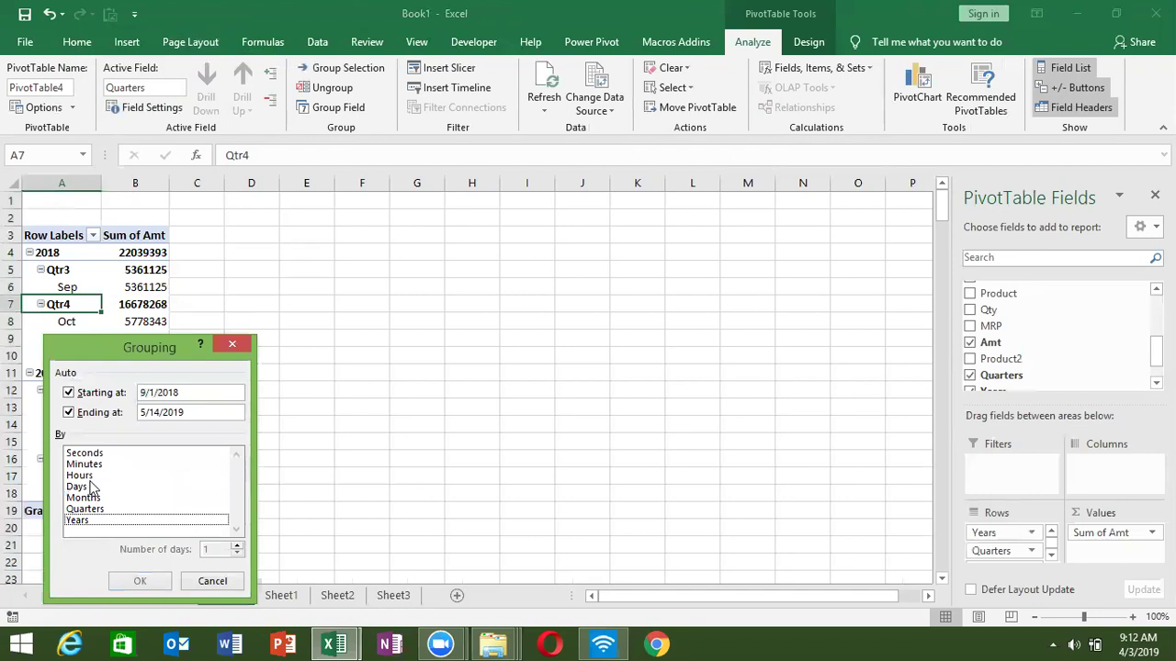
left_click(81, 486)
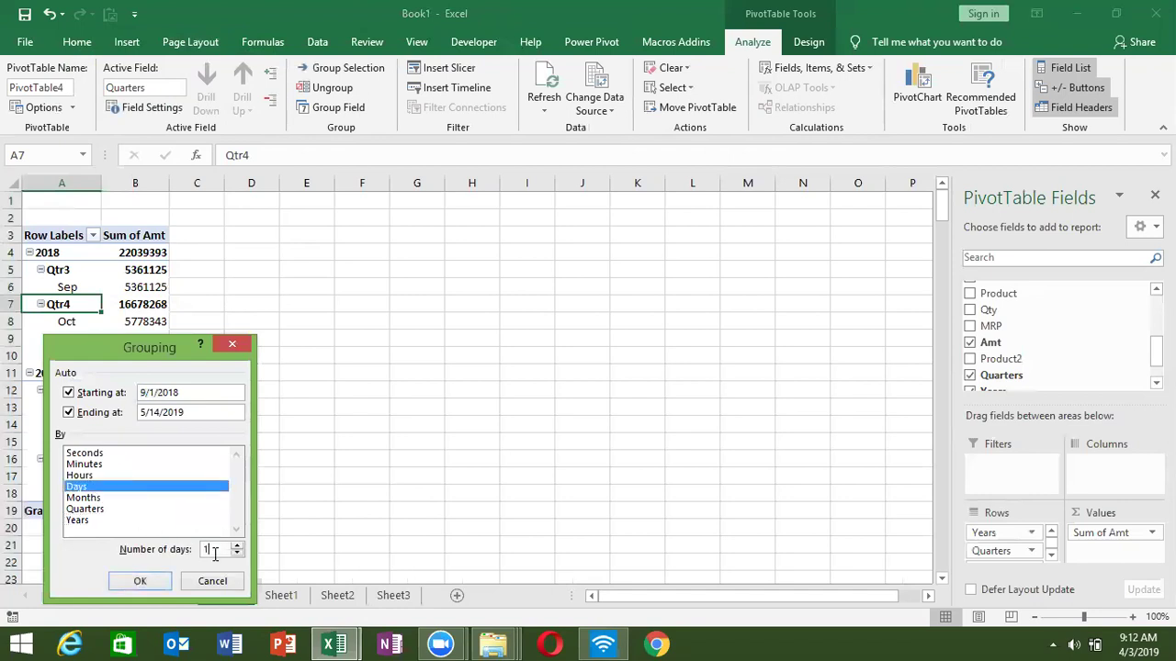
type("5")
key("Return")
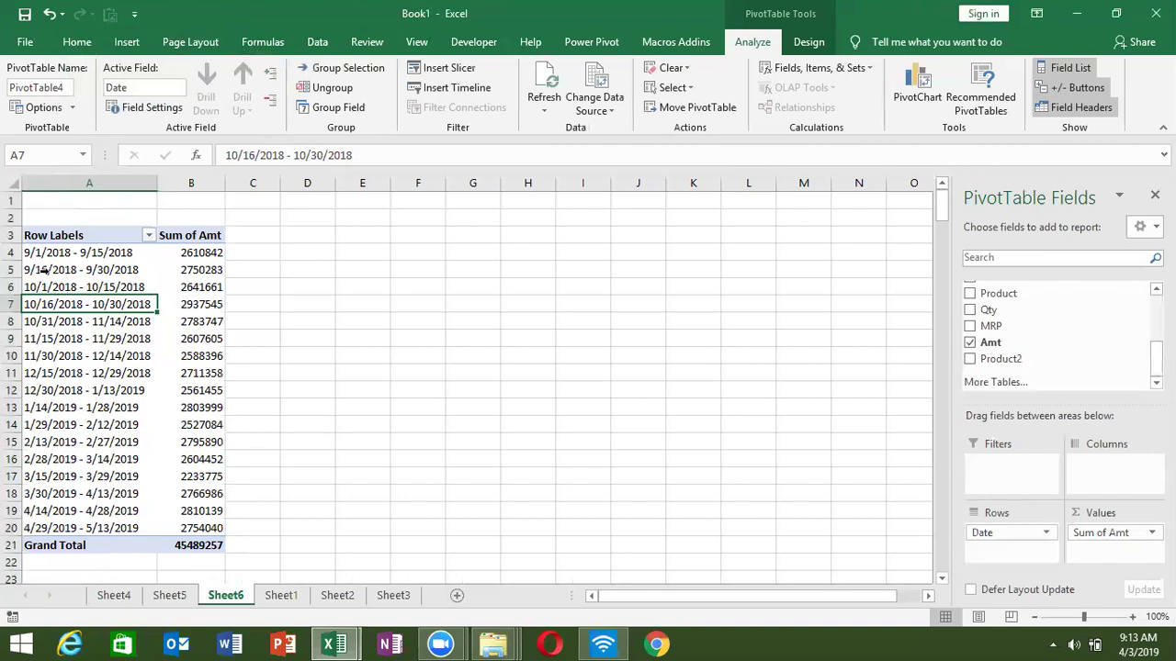
Reopen the date grouping settings to check the 15-day interval, closing without changes
right_click(72, 287)
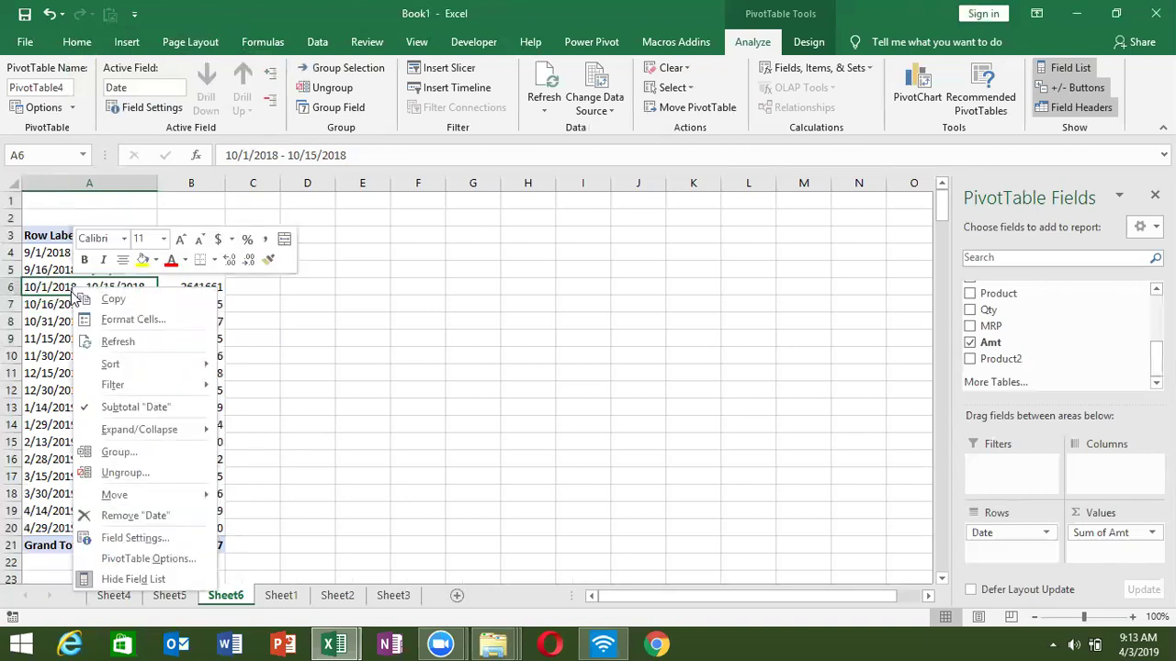
left_click(166, 452)
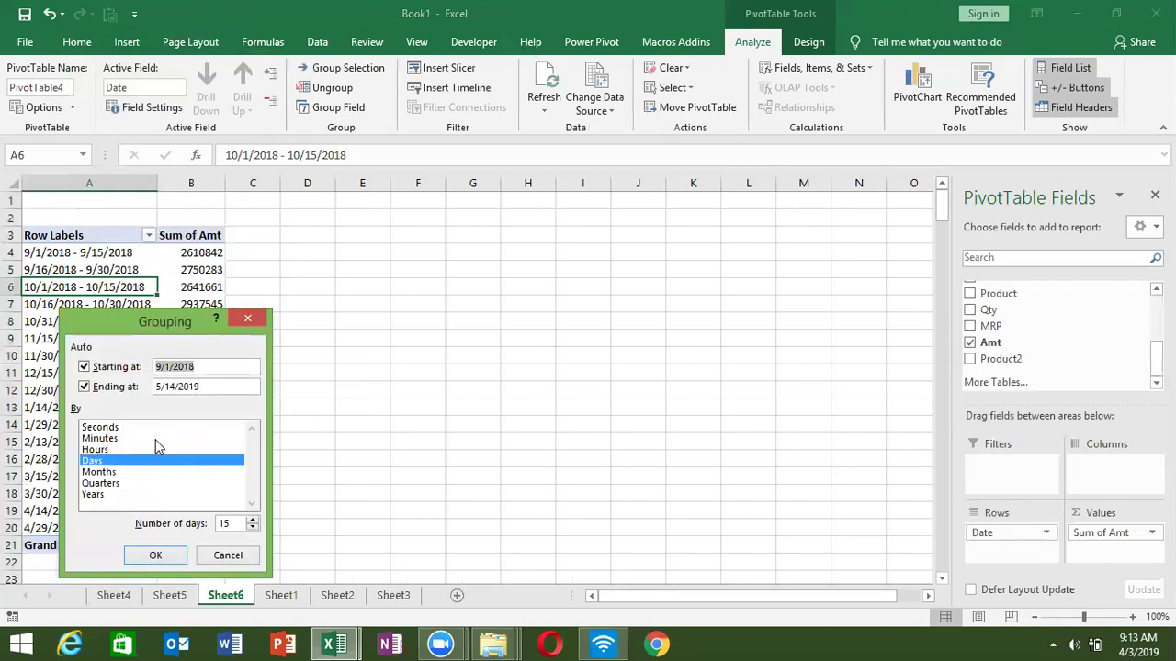
left_click(237, 319)
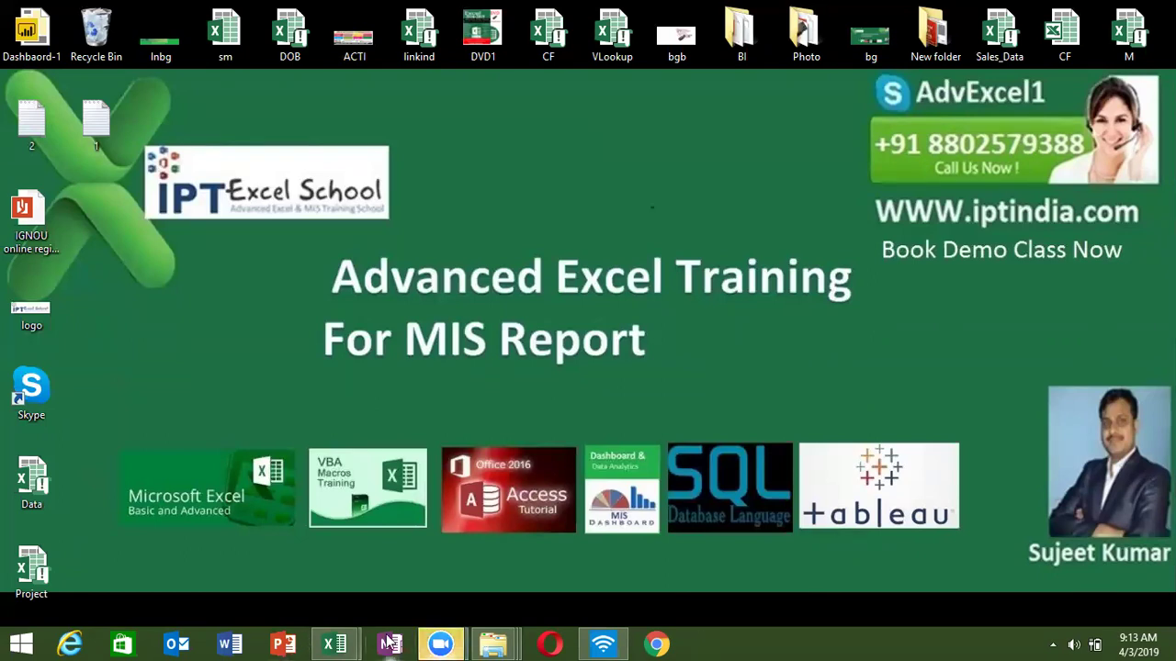
Launch Google Chrome from the taskbar
left_click(656, 644)
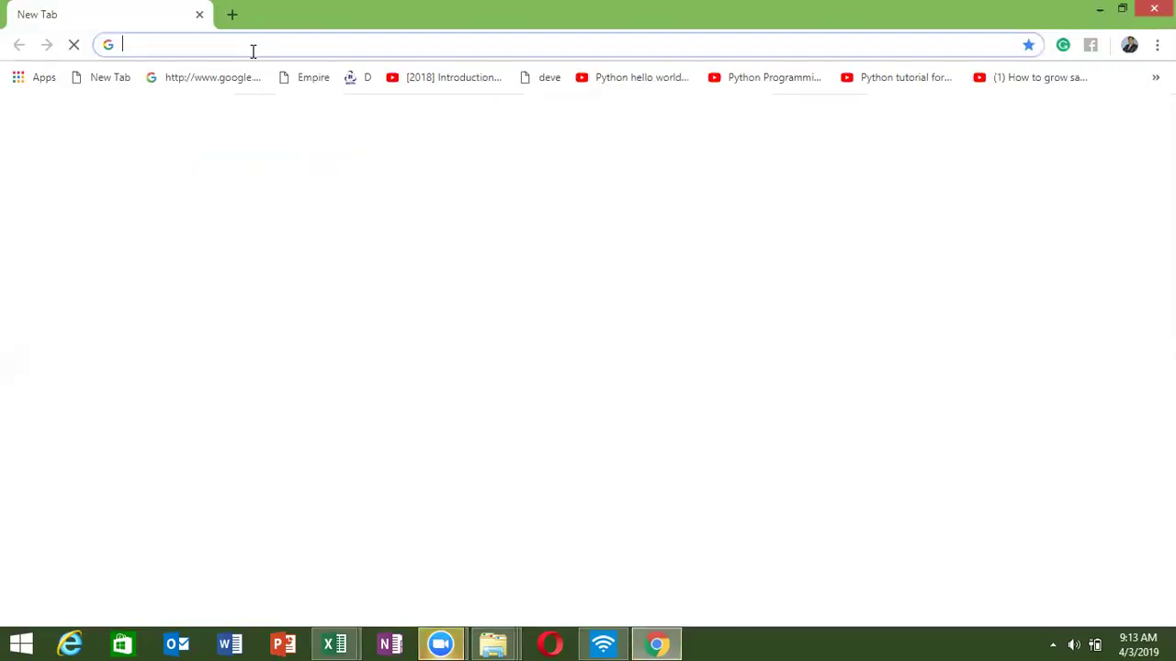
Go to iptindia.com and follow its 'Watch Video on Youtube' link to the institute's channel
type("ip")
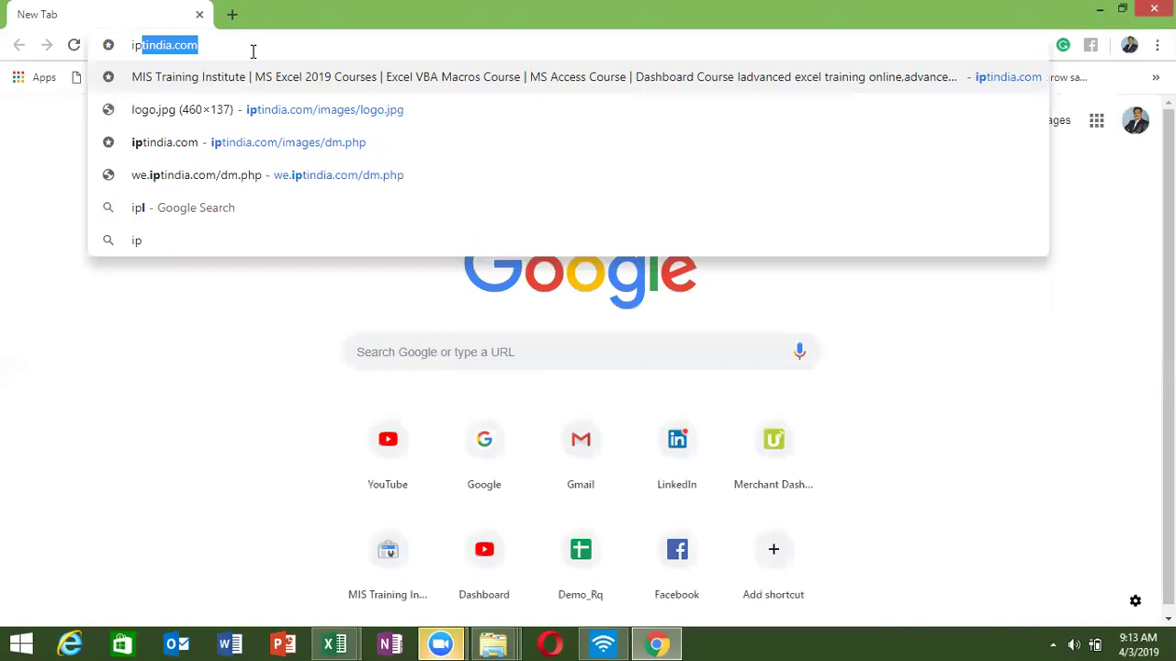
key("Return")
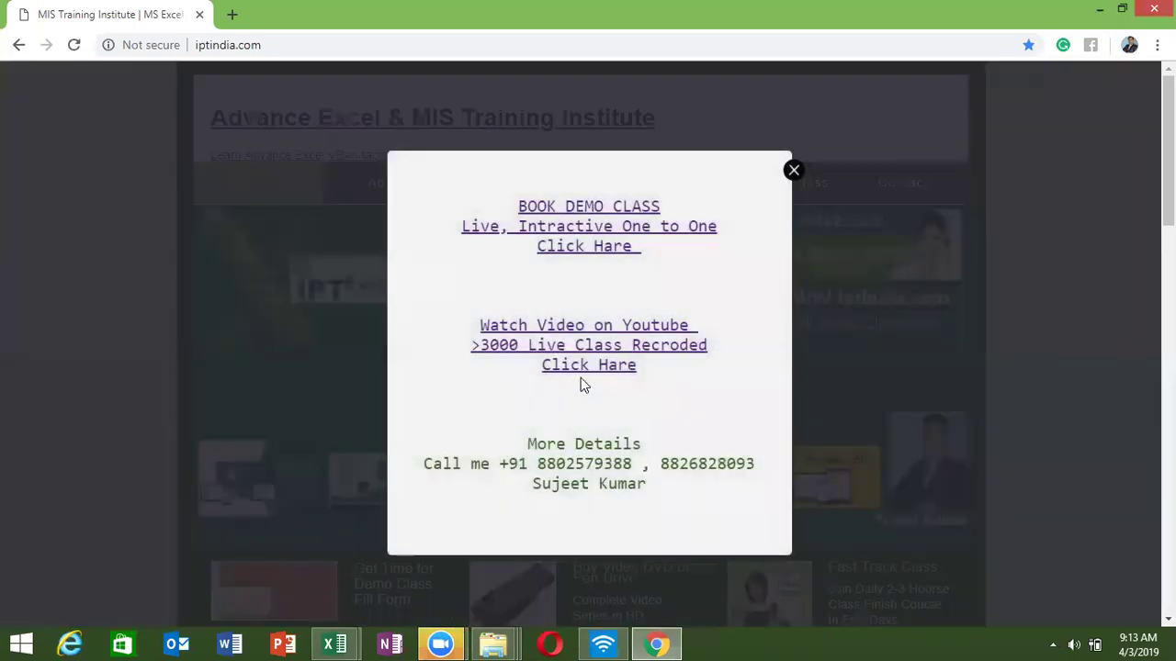
left_click(581, 345)
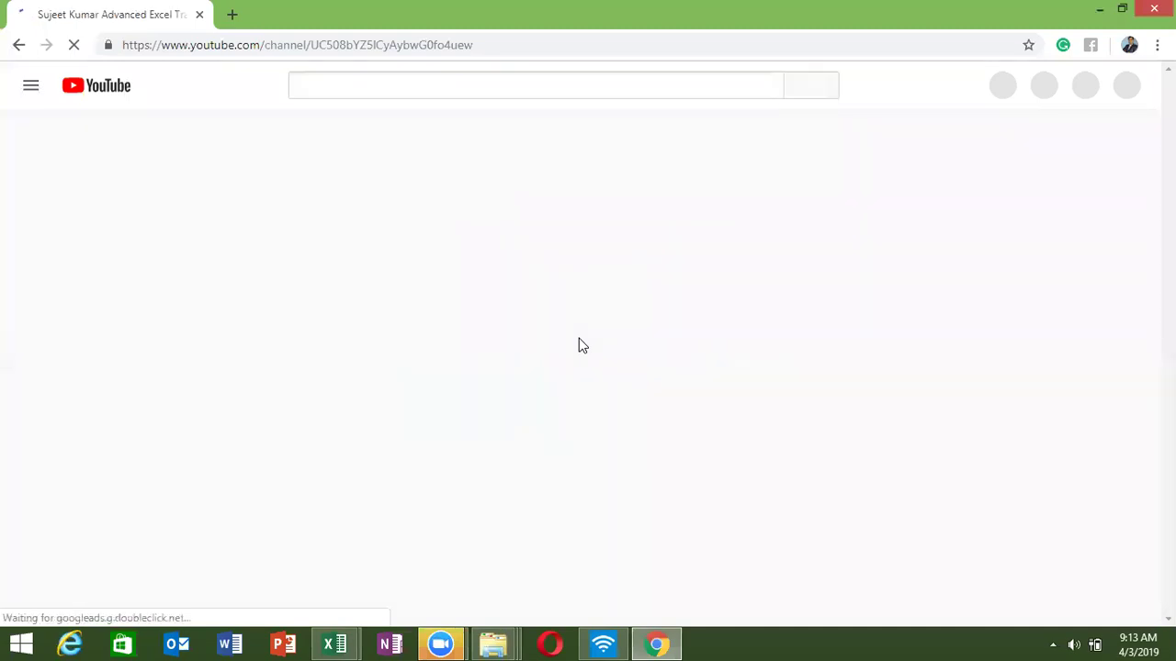
Advance the channel's Uploads row to reveal the next videos, including Pivot Table in Hindi
scroll(217, 389, "down", 1)
scroll(496, 364, "down", 1)
scroll(496, 364, "up", 2)
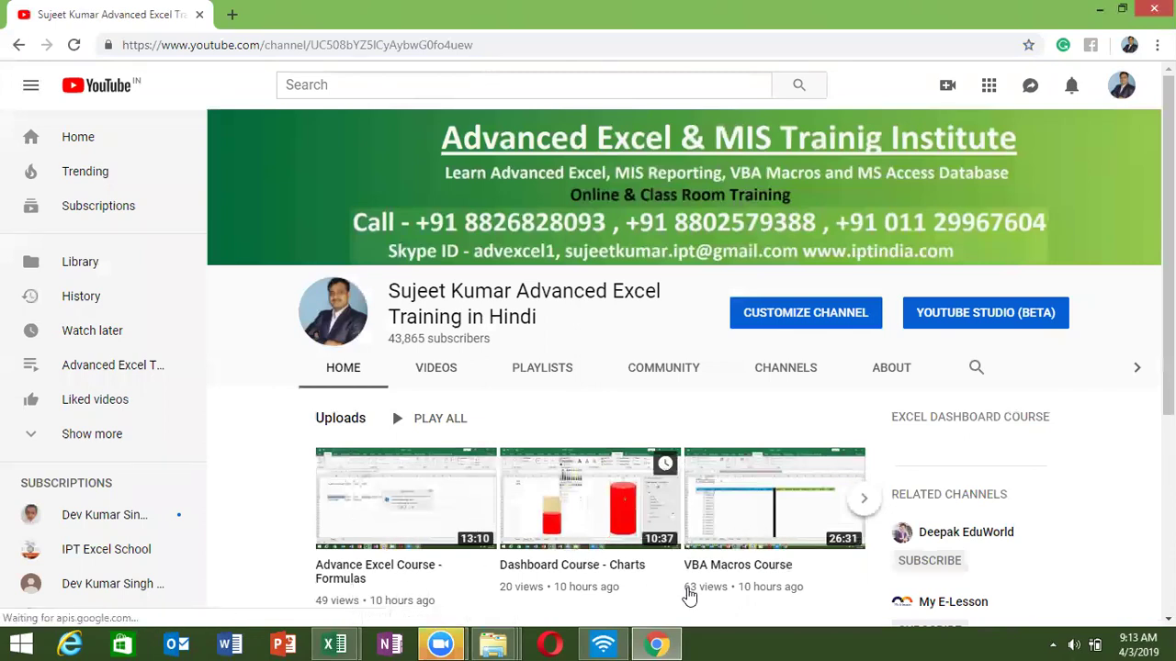
left_click(864, 499)
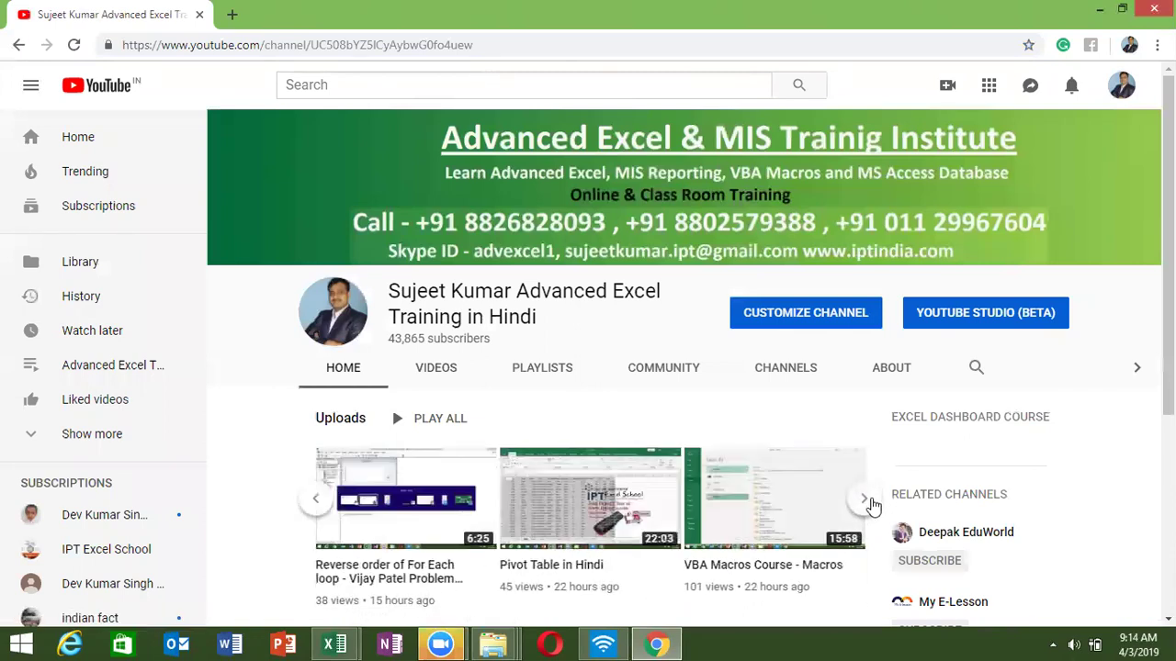